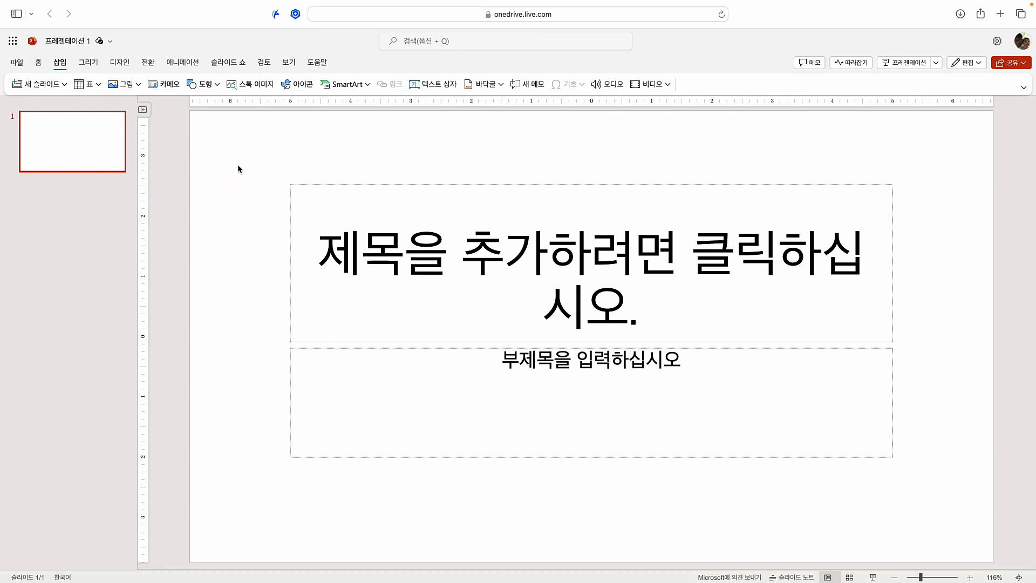
- Change the slide's layout to the blank layout (빈 화면)
click(39, 64)
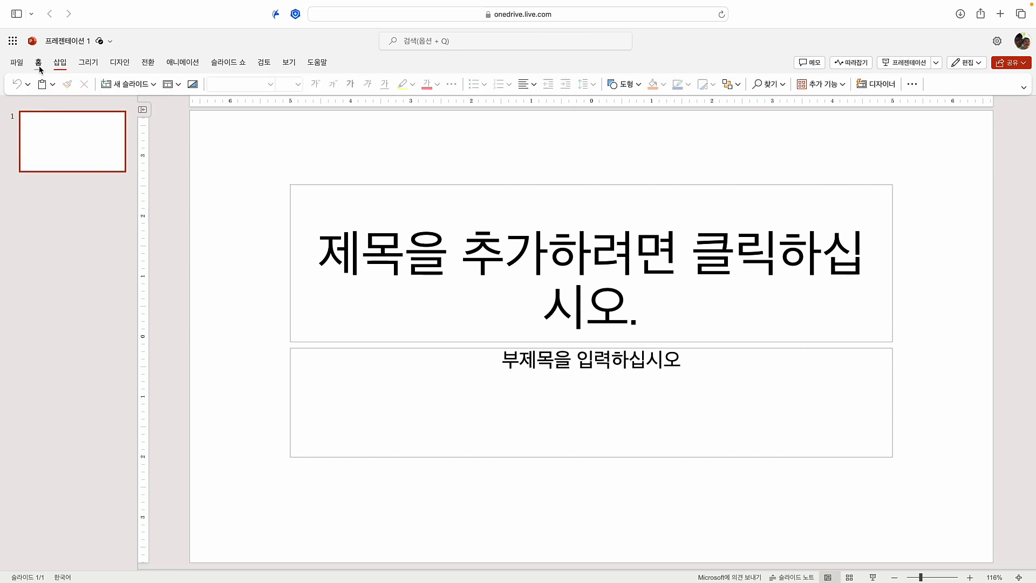
click(180, 86)
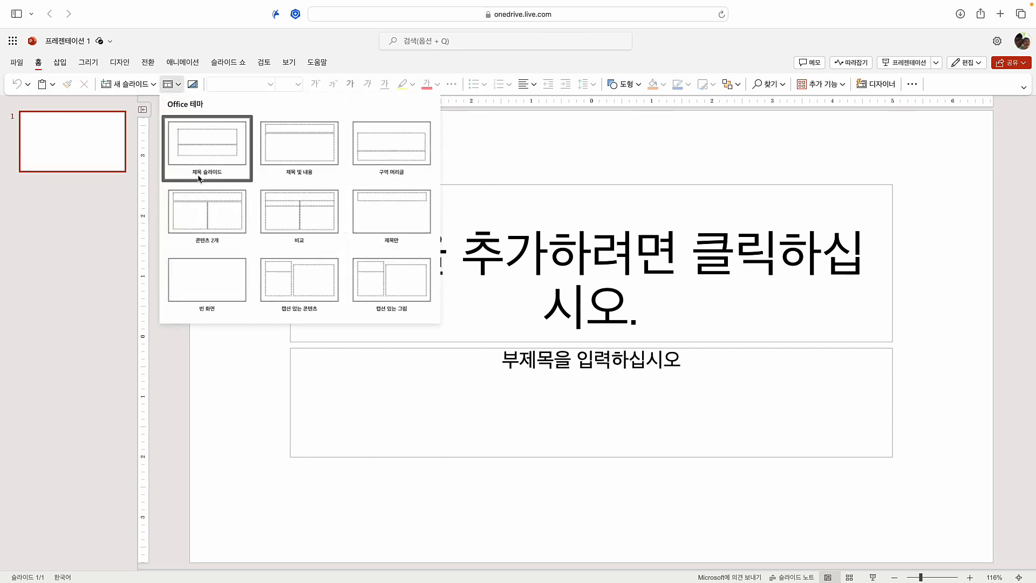
click(210, 284)
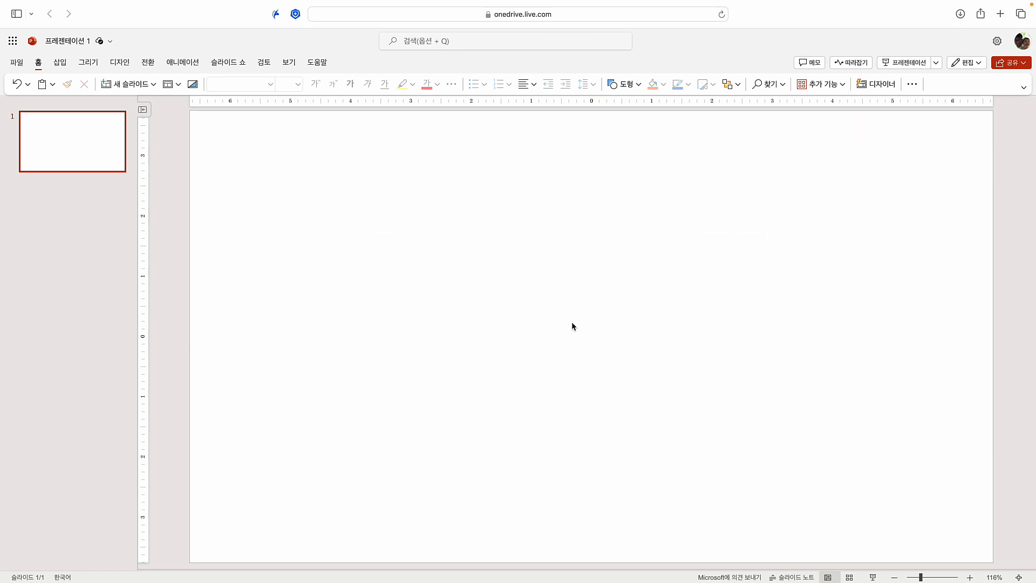
- Insert a table with 4 columns and 8 rows on the blank slide
click(60, 63)
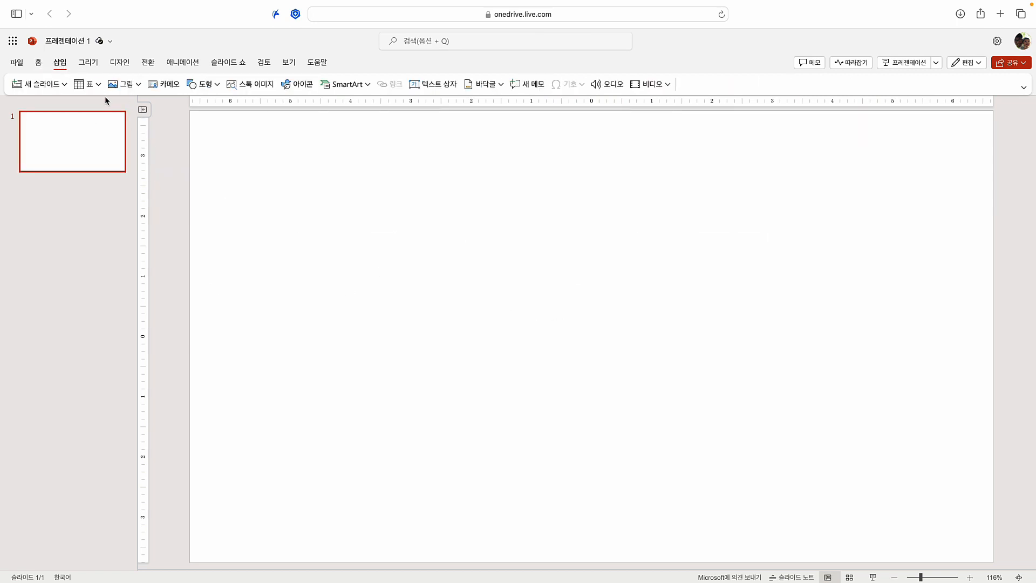
click(89, 86)
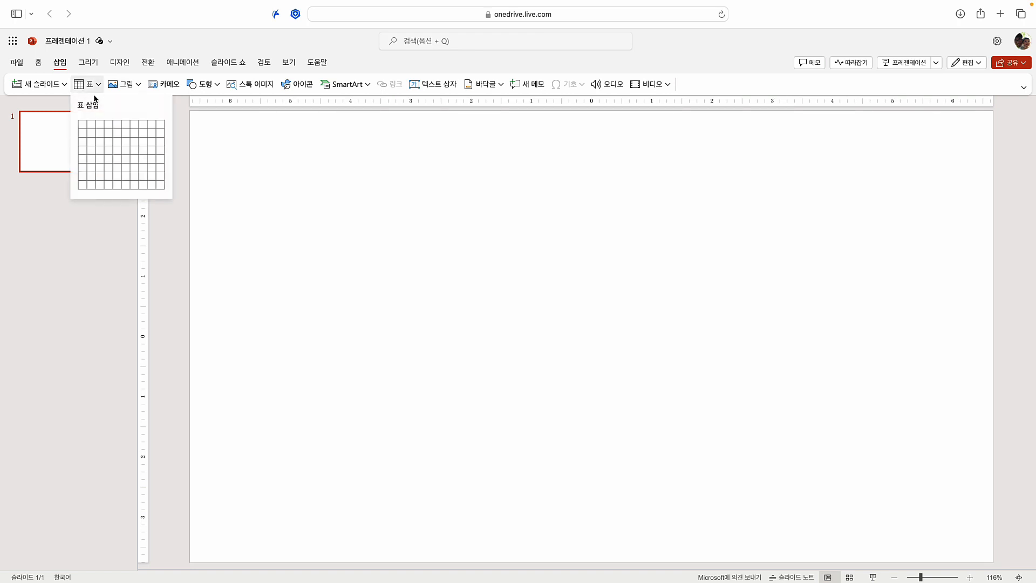
click(108, 190)
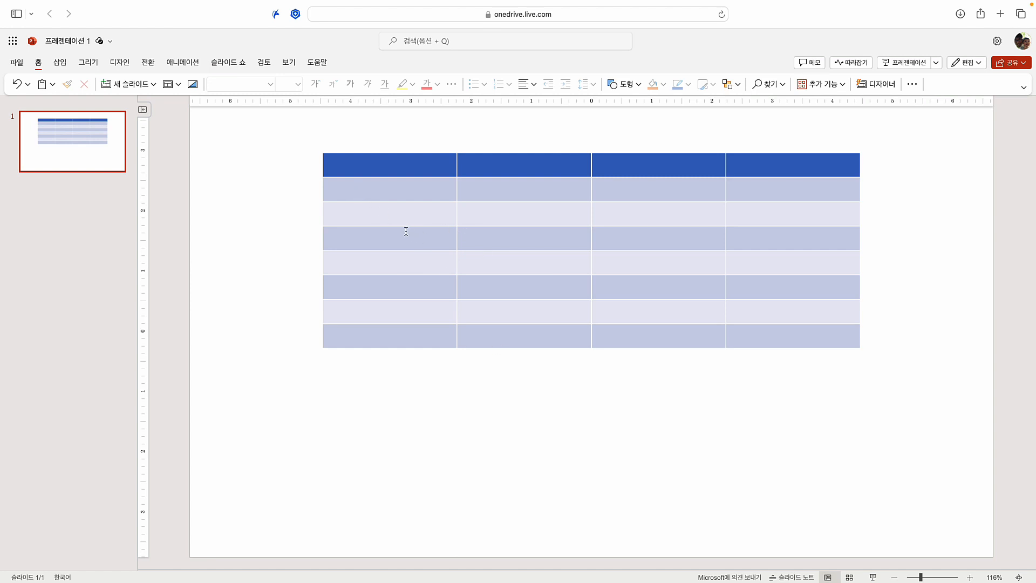
- Insert rows below, starting from the table's second row, until the table has 14 rows
click(364, 189)
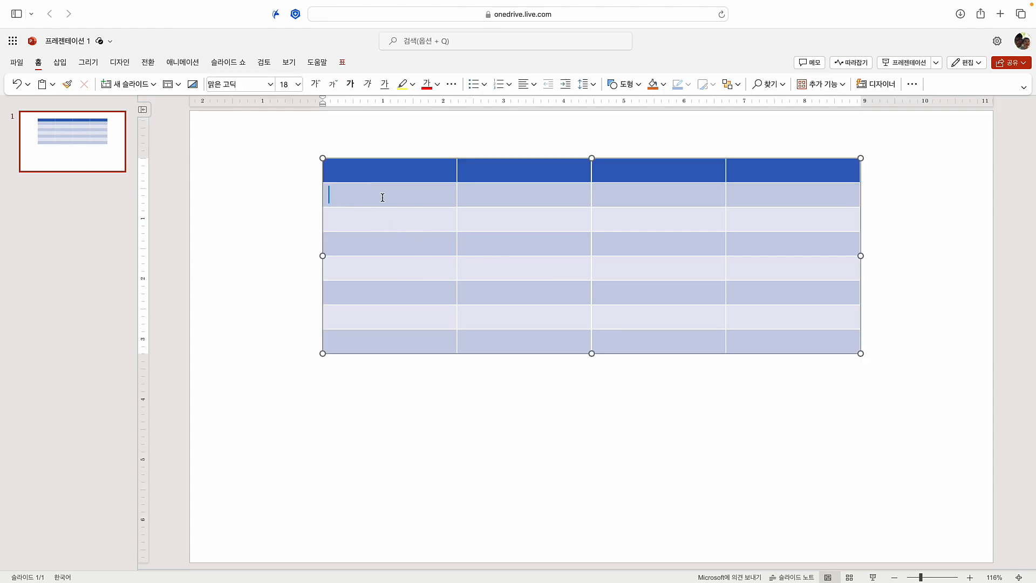
click(342, 62)
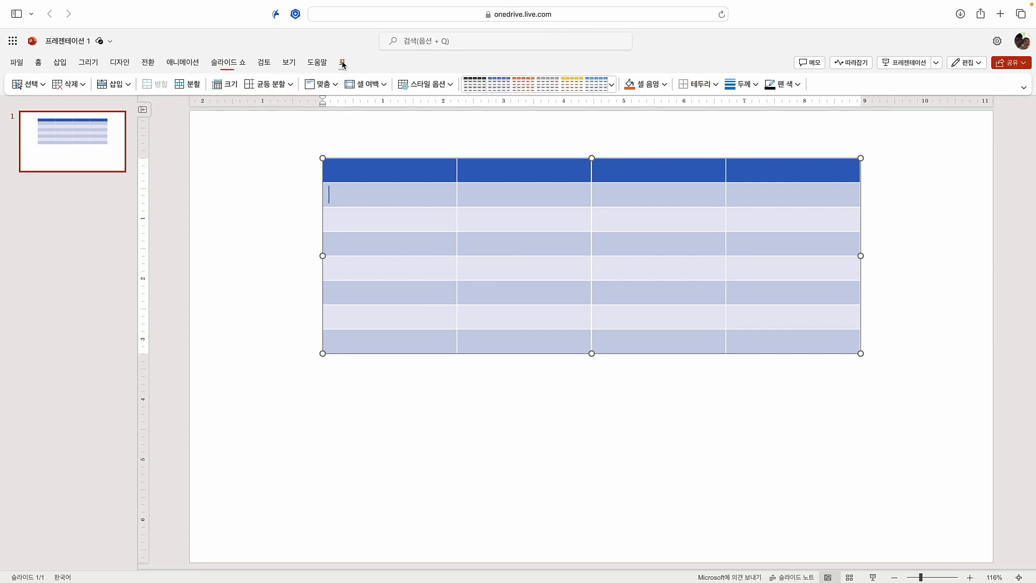
click(124, 87)
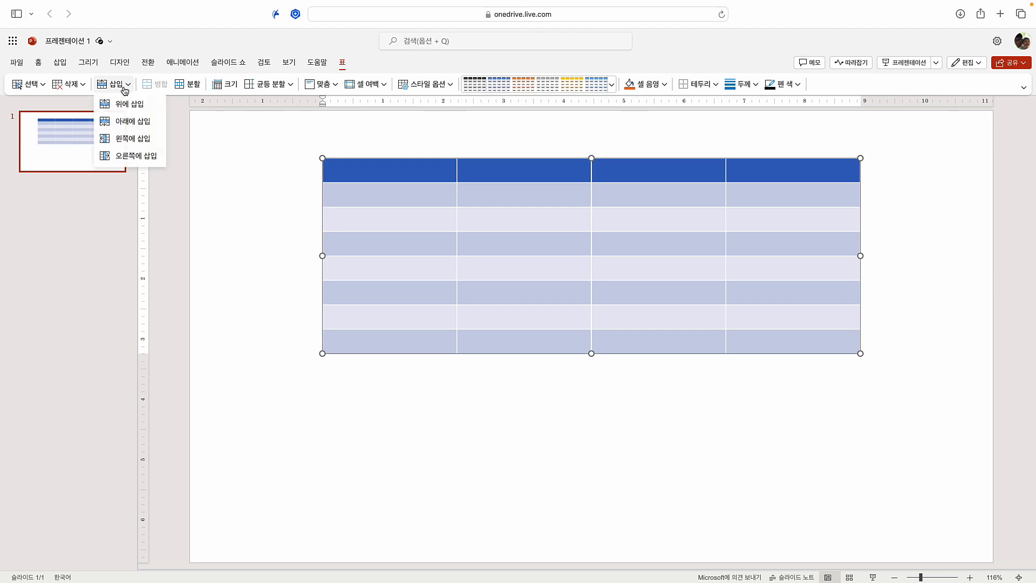
click(132, 123)
click(116, 85)
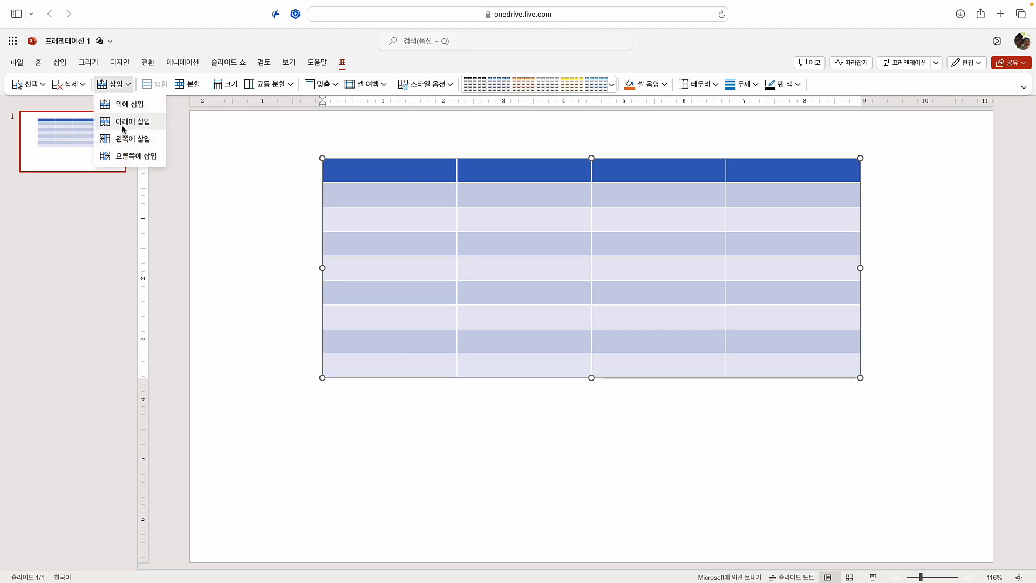
click(124, 123)
click(115, 86)
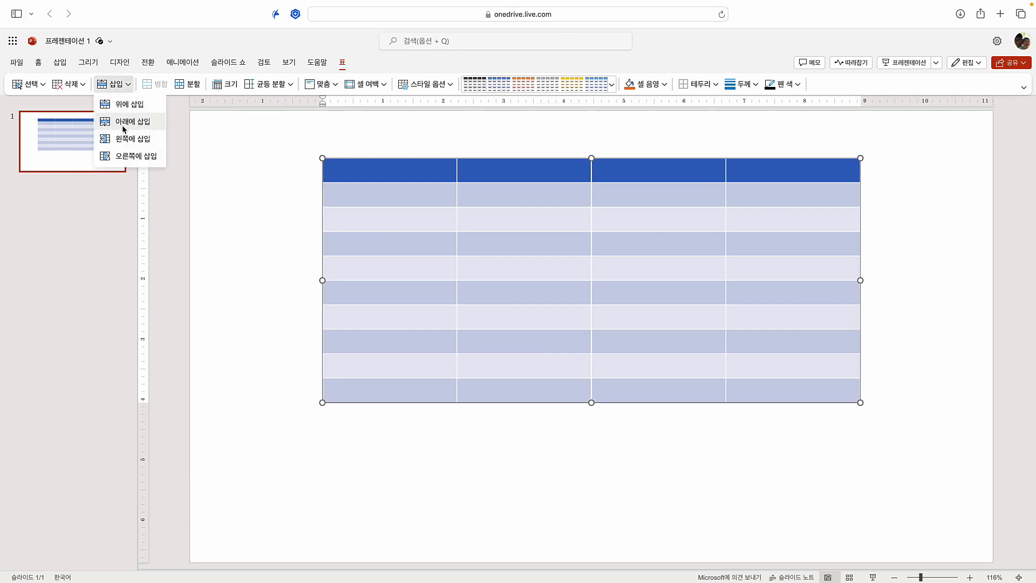
click(124, 128)
click(115, 86)
click(124, 123)
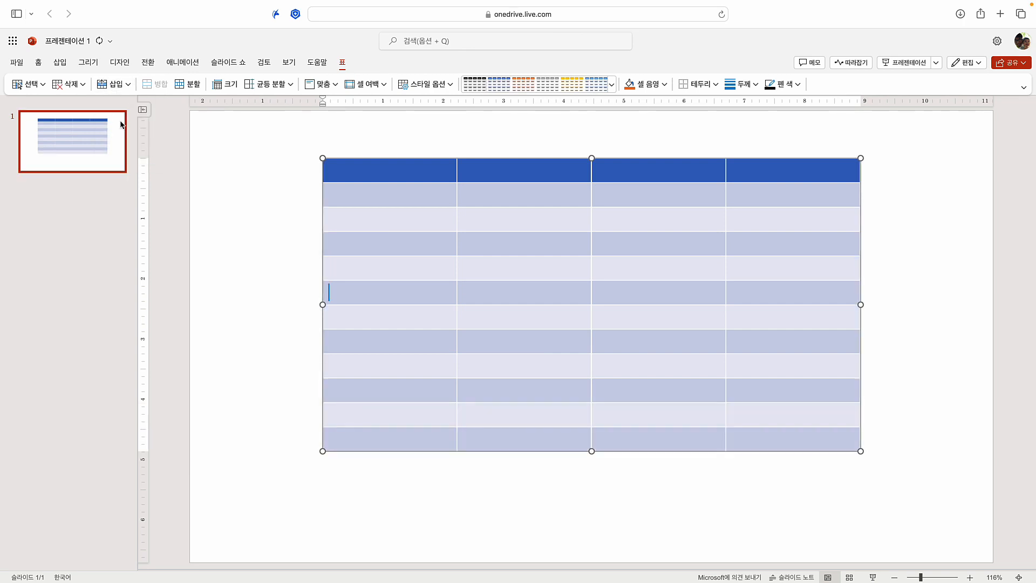
click(116, 85)
click(124, 123)
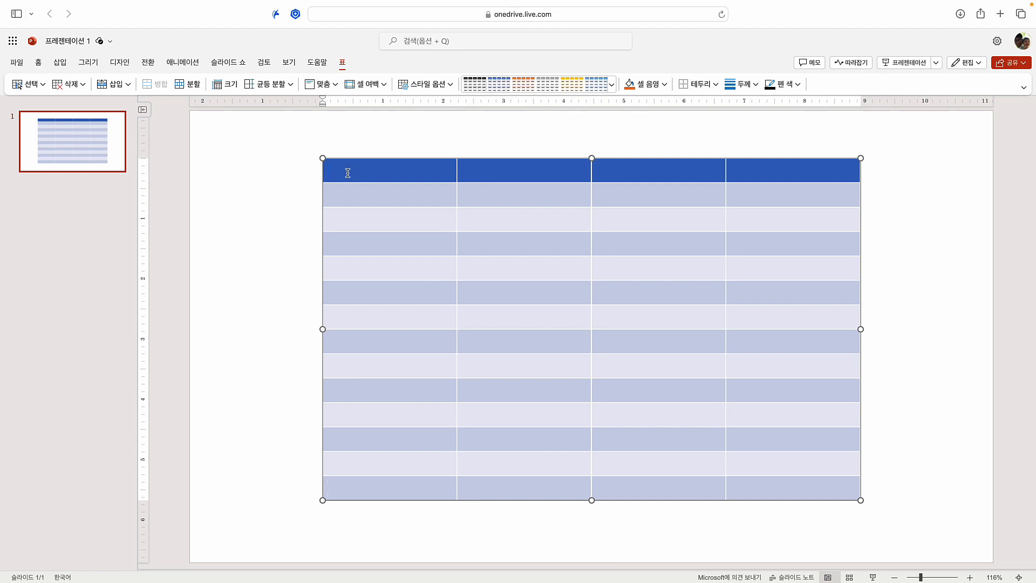
- Remove the shading from all cells of the table by setting it to no fill (채우기 없음)
mouse_move(349, 171)
mouse_down()
mouse_move(561, 249)
mouse_move(808, 492)
mouse_up()
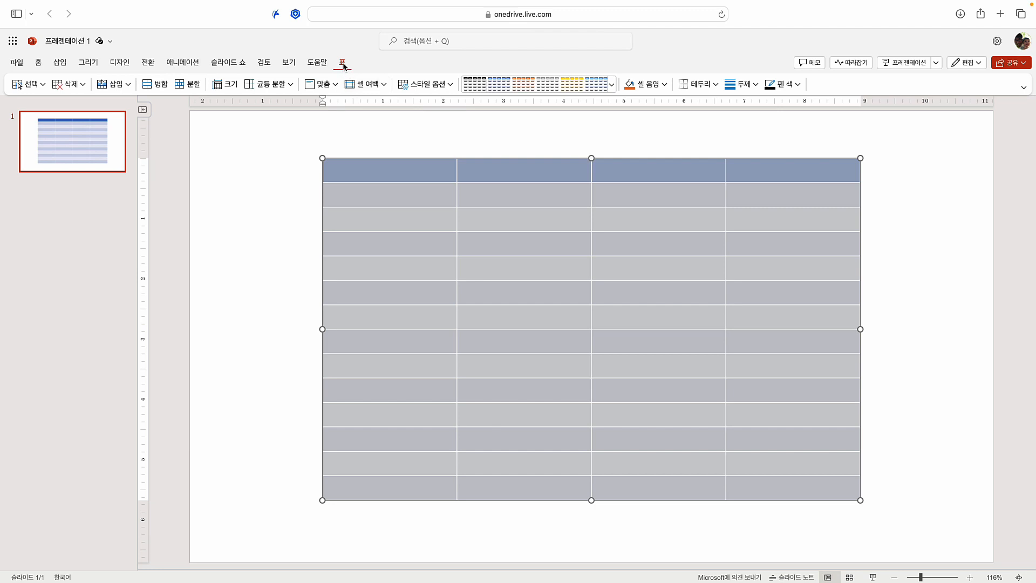
click(664, 85)
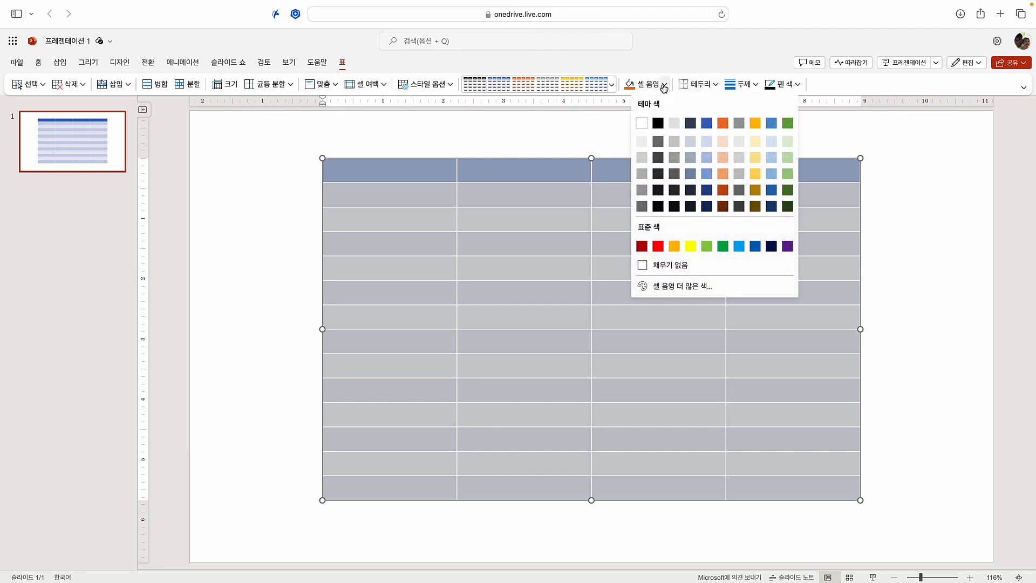
click(675, 265)
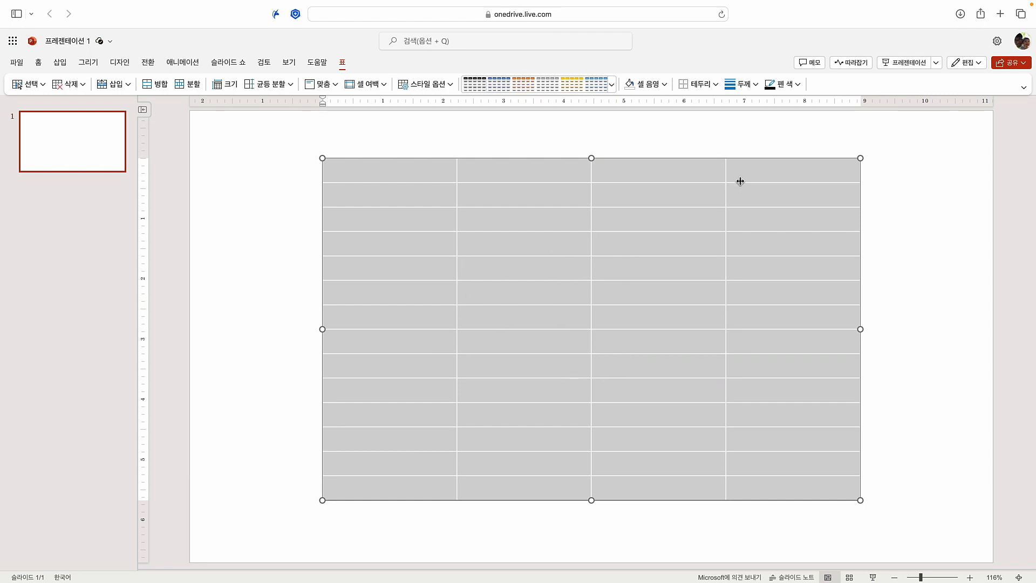
- Apply all borders (모든 테두리) to the table in a light blue tint from the theme colors
click(798, 86)
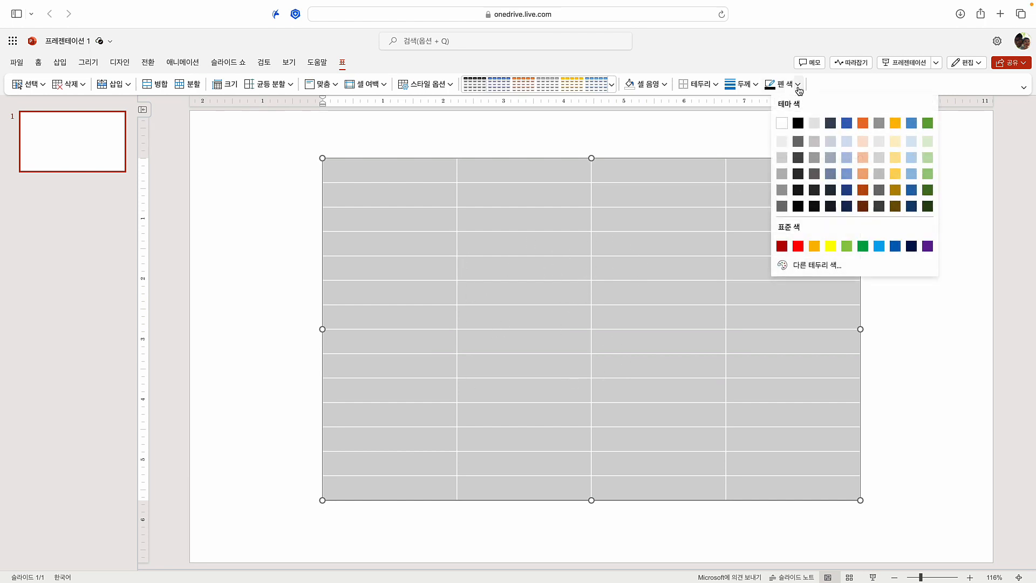
click(846, 158)
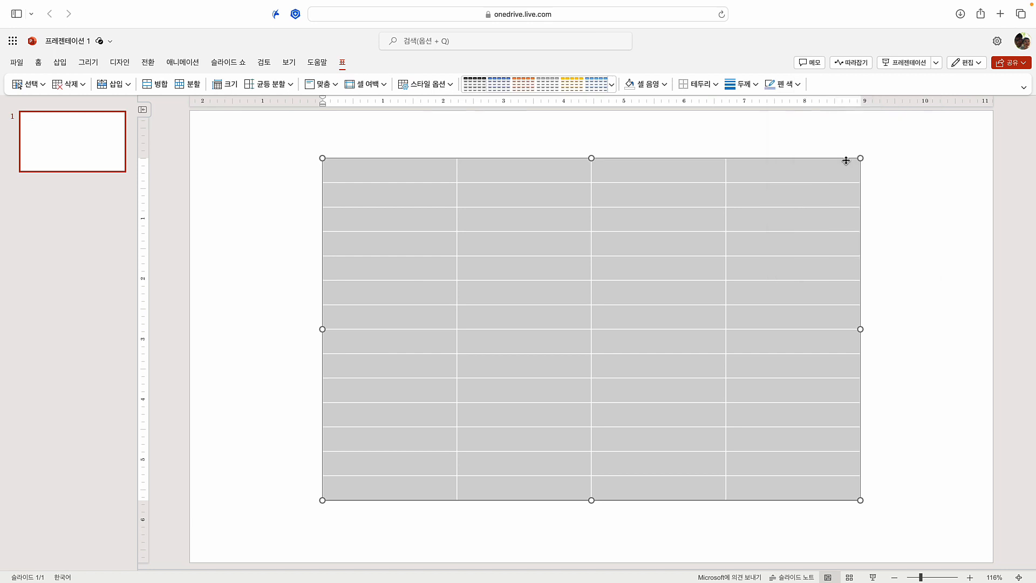
click(714, 85)
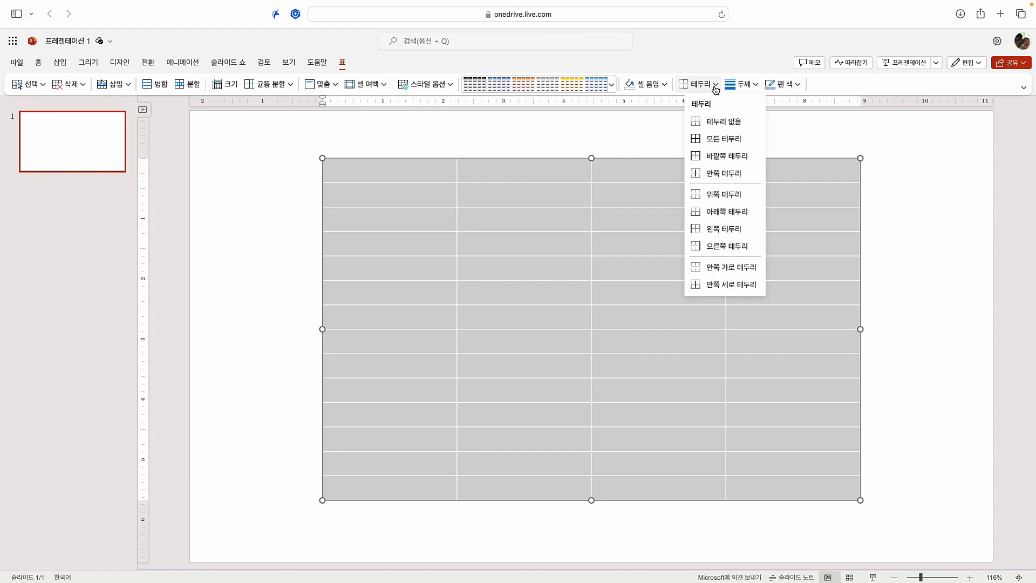
click(720, 142)
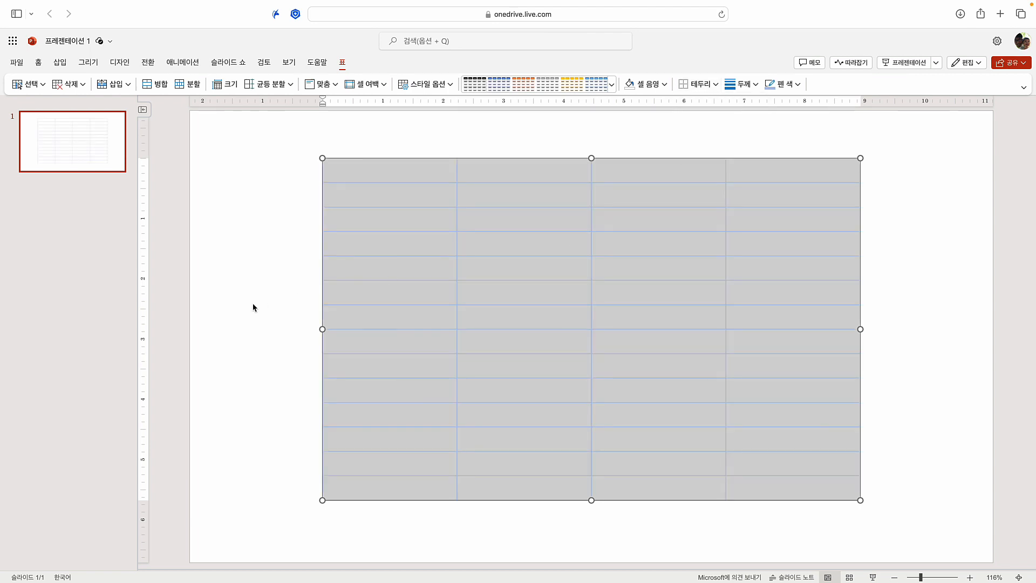
click(271, 306)
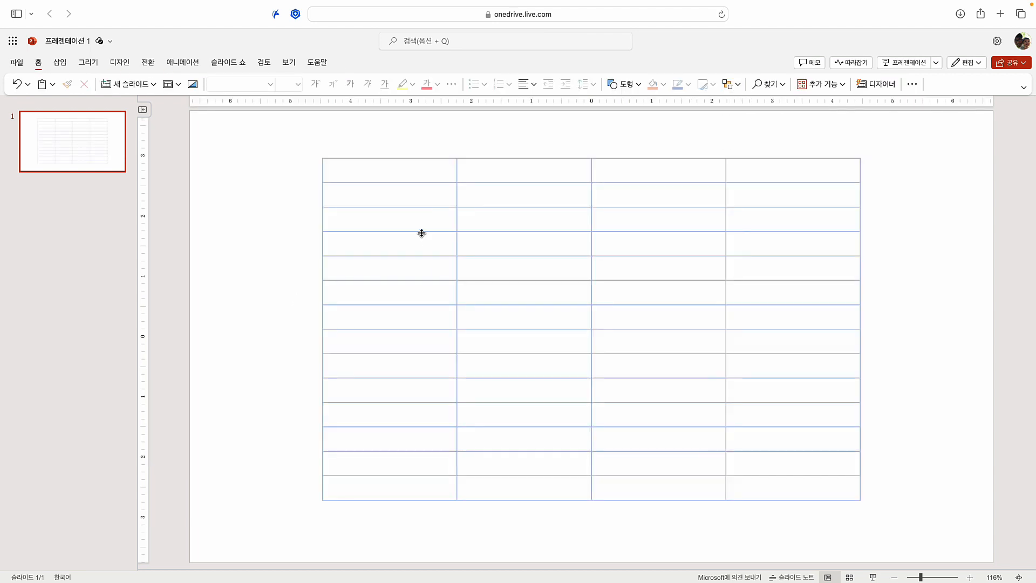
- Set the font size of all table cells to 6
click(397, 168)
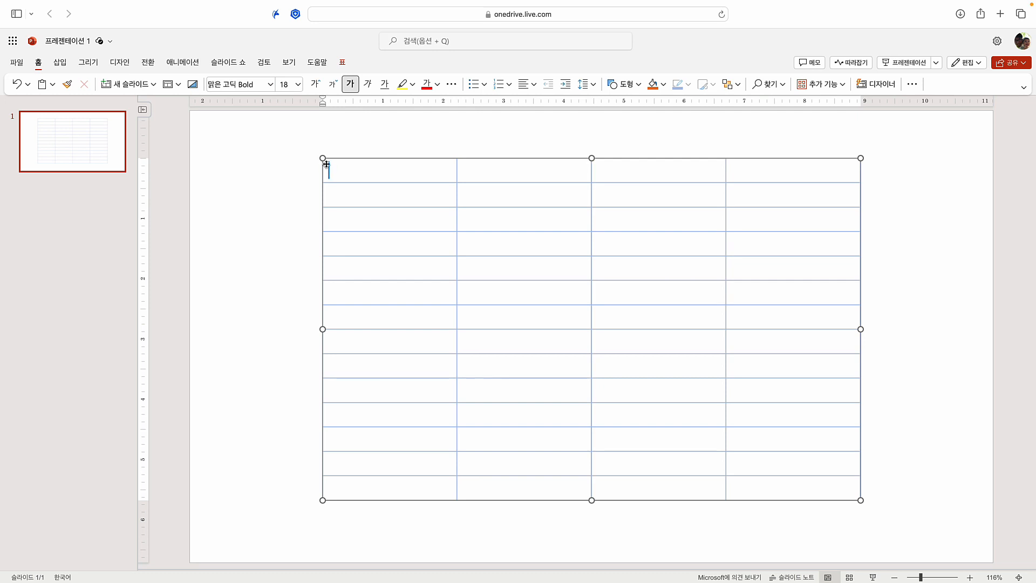
mouse_move(336, 172)
mouse_down()
mouse_move(455, 210)
mouse_move(686, 407)
mouse_move(804, 488)
mouse_up()
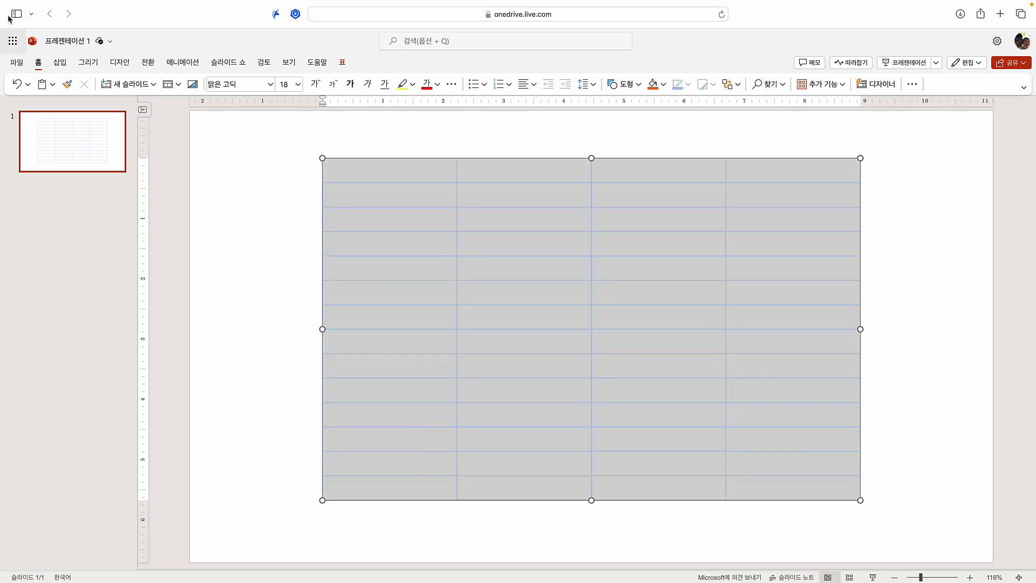
click(286, 86)
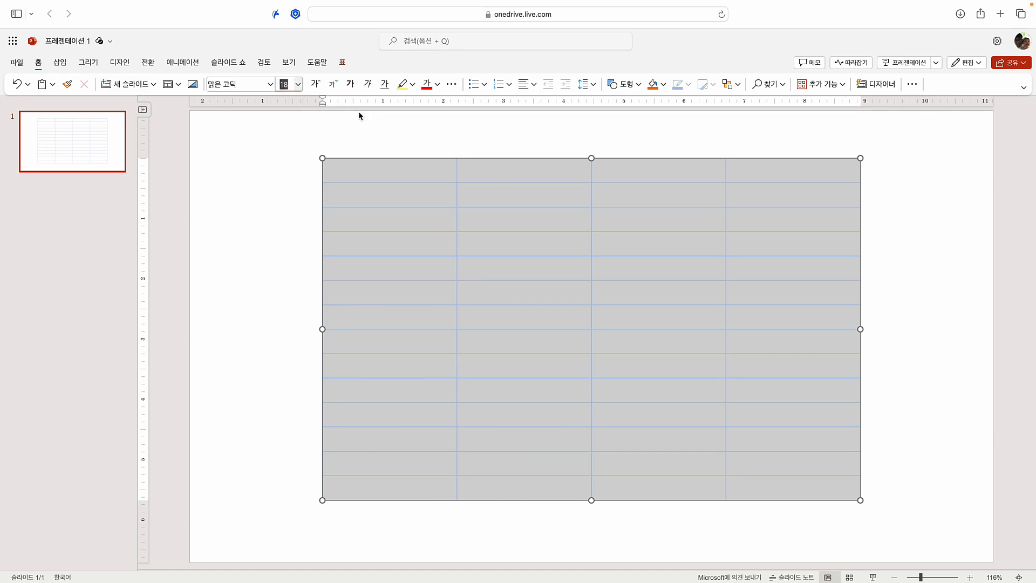
key(BackSpace)
key(BackSpace)
text(6)
key(Return)
- Resize the table vertically to about 4.9 inches tall, keeping its top edge in place
drag(592, 500, 591, 335)
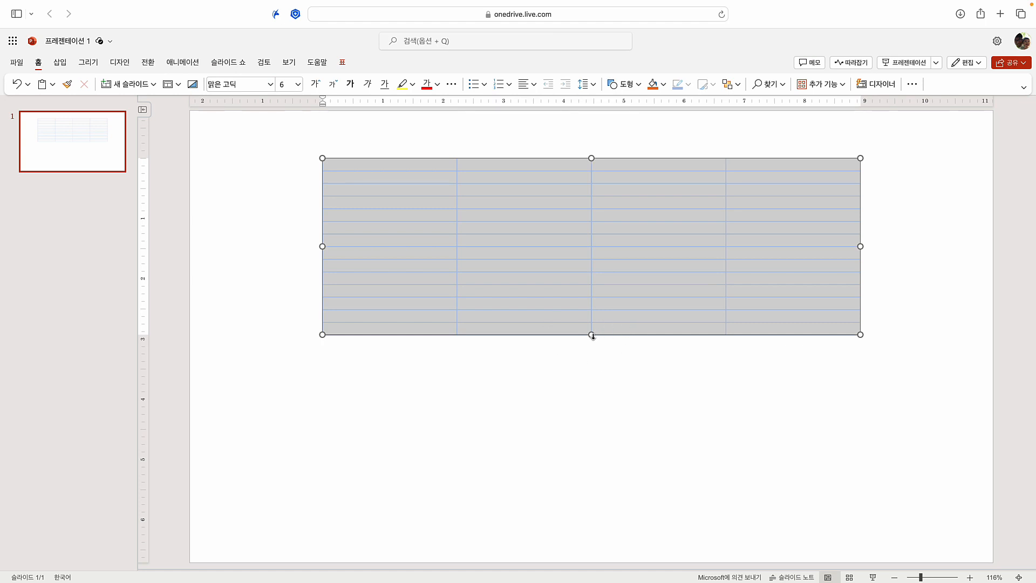
drag(591, 335, 591, 450)
click(551, 470)
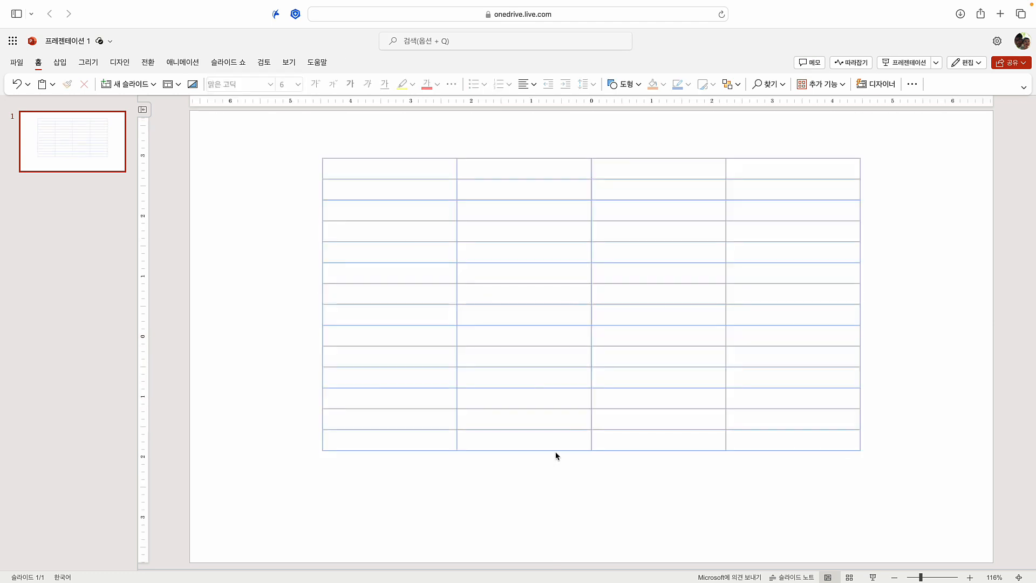
- Move the whole table down to the vertical center of the slide
click(556, 451)
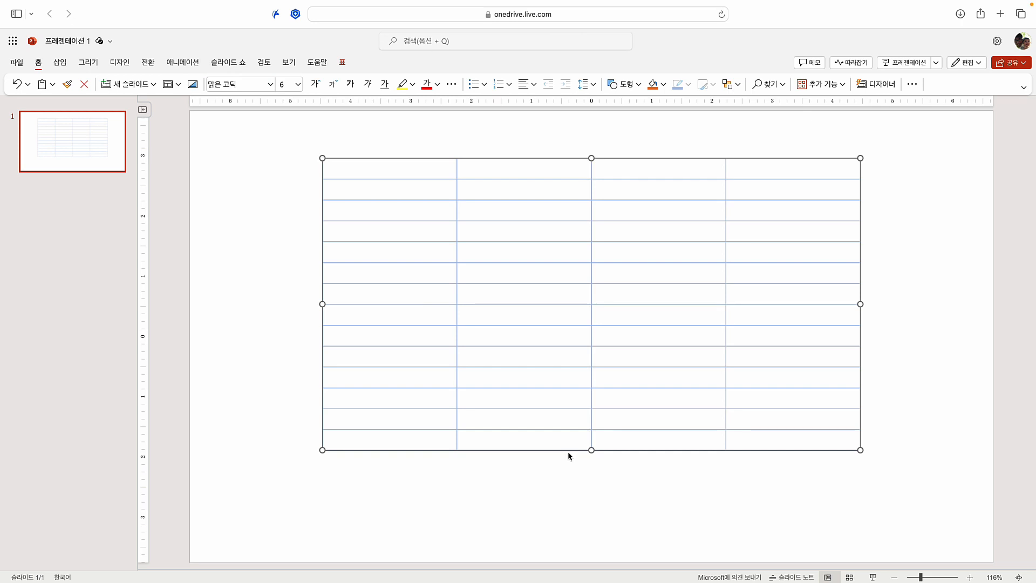
drag(569, 452, 569, 487)
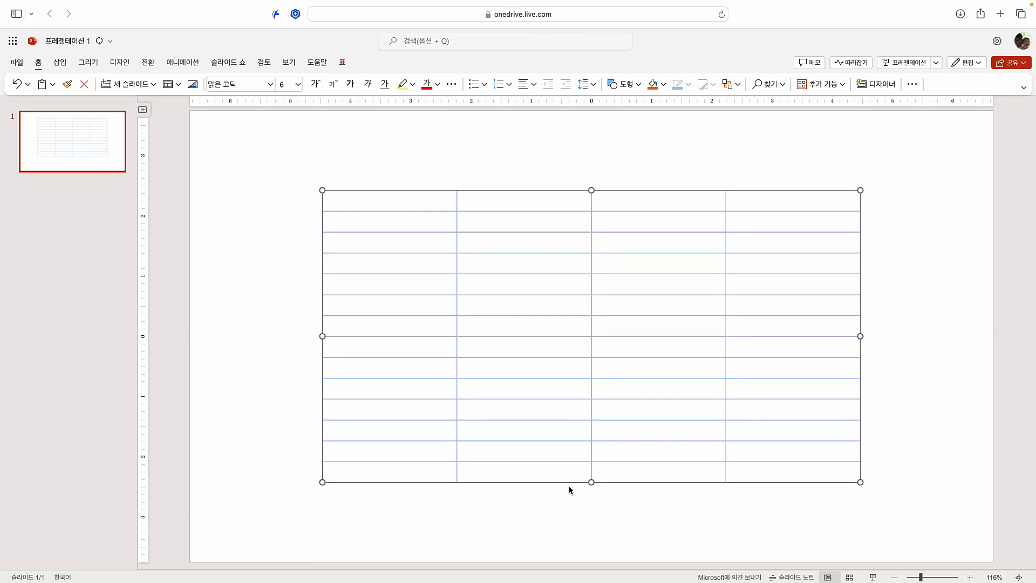
click(287, 295)
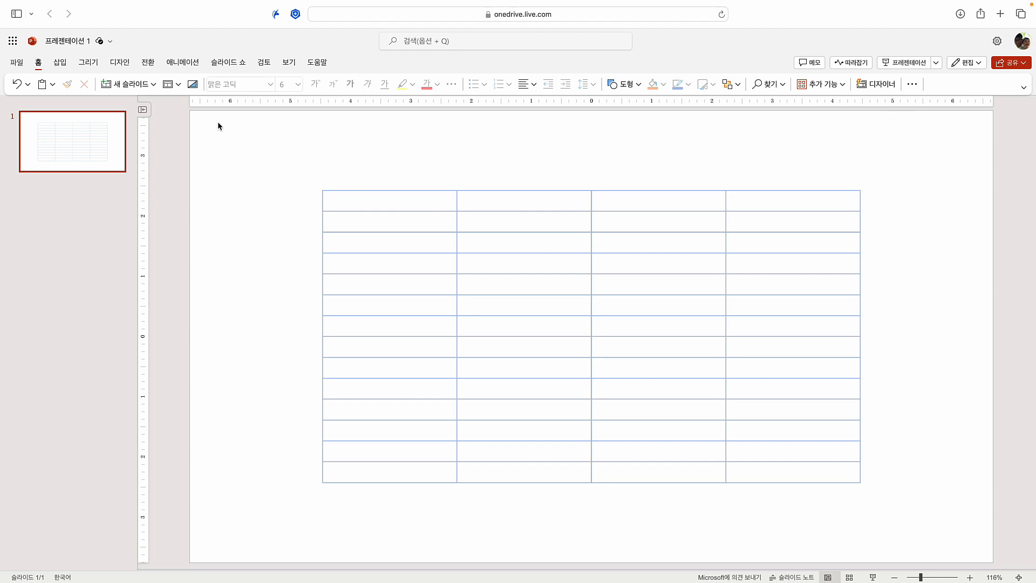
- Insert a text box above the table's upper-left corner containing 700,000
click(61, 62)
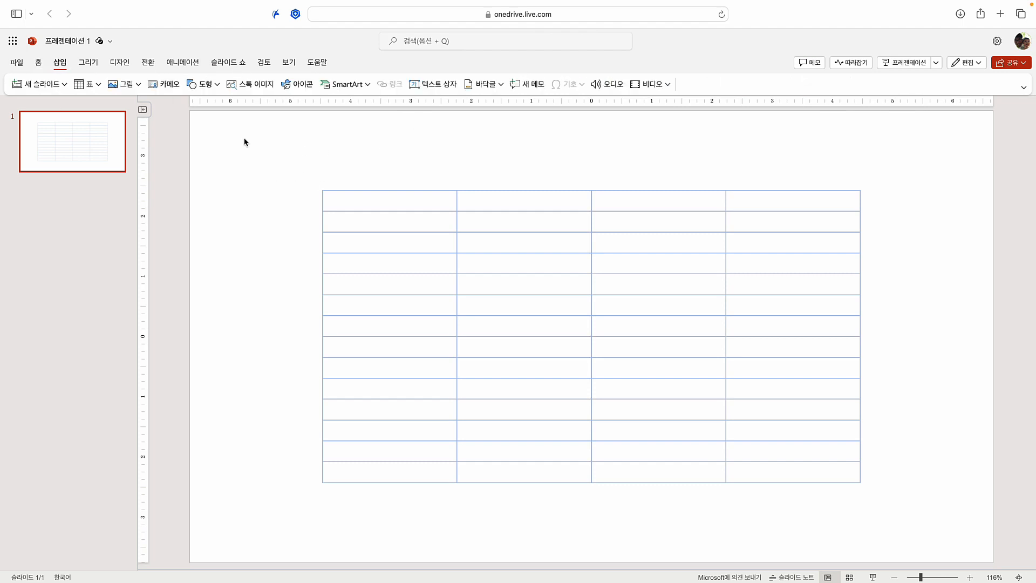
click(432, 84)
click(337, 146)
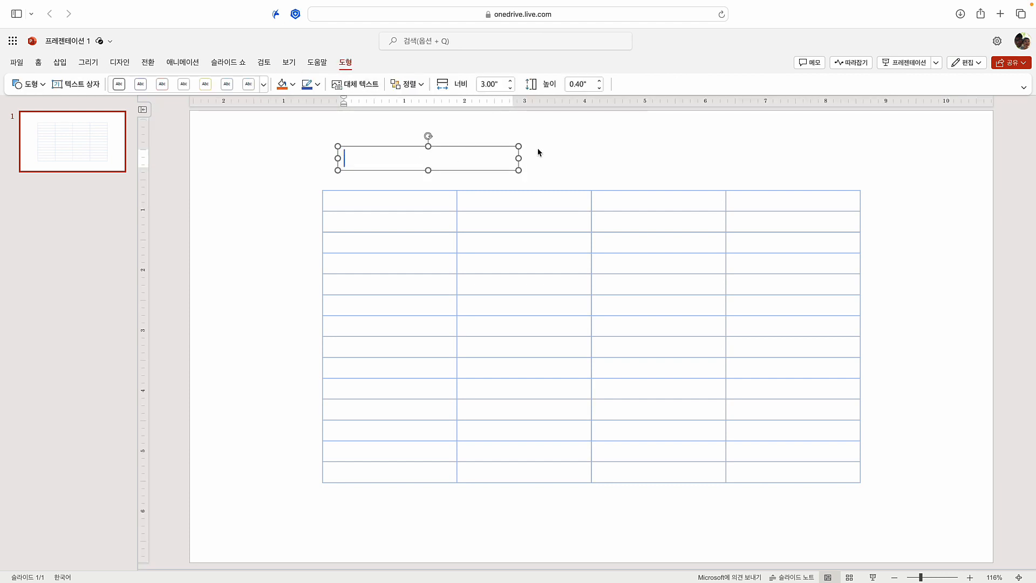
text(700,000)
- Reduce the font size of the 700,000 text box to 12
click(446, 147)
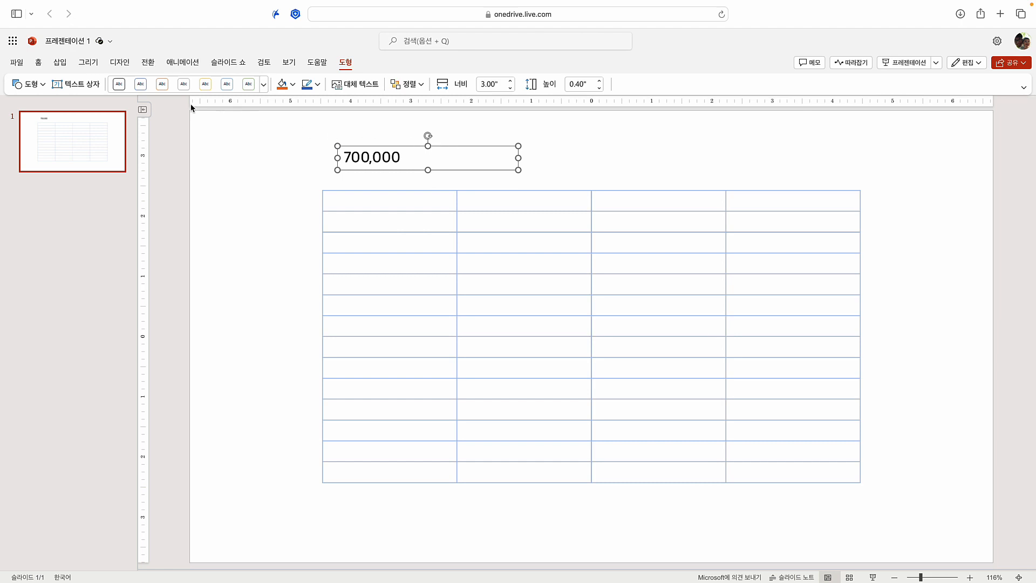
click(39, 63)
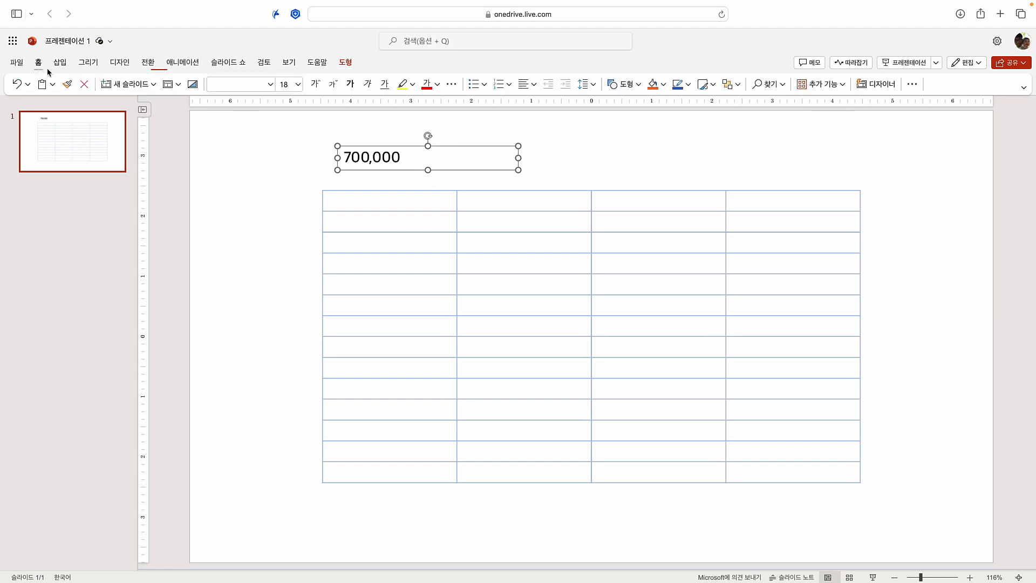
click(332, 86)
click(333, 86)
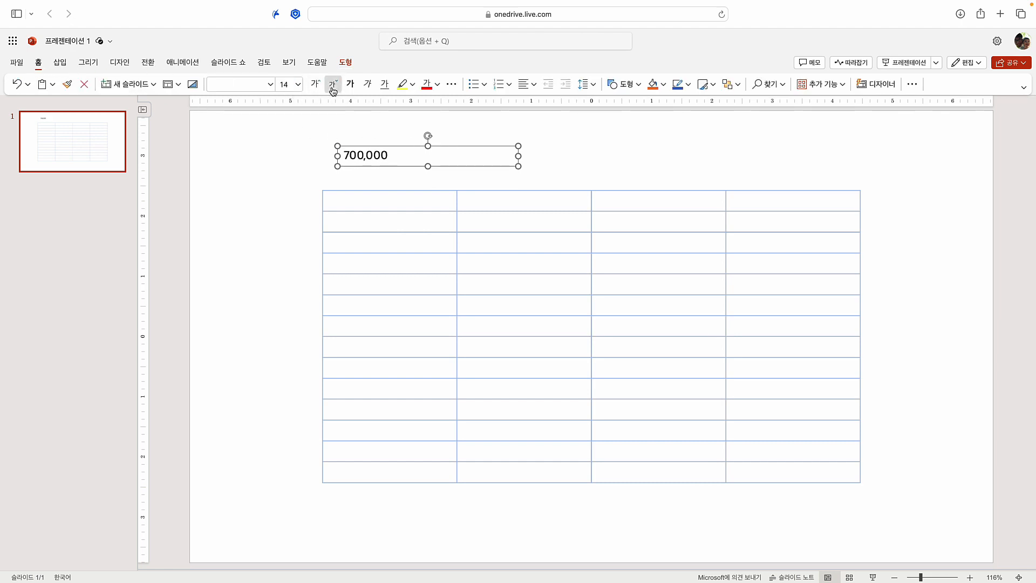
click(332, 86)
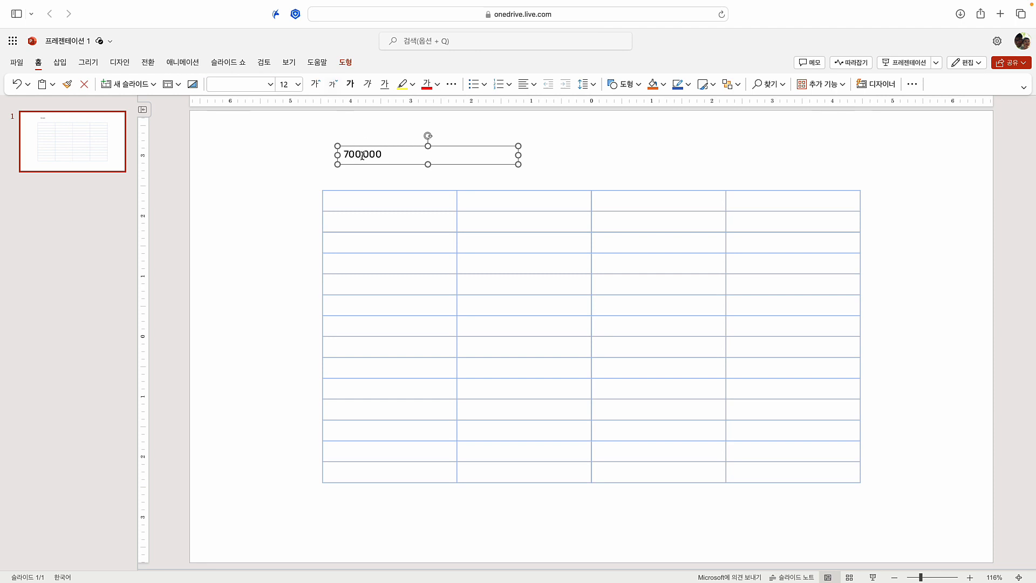
- Right-align the 700,000 text and place its narrowed text box just left of the table, centered on the top border
click(533, 84)
click(588, 124)
drag(337, 155, 304, 200)
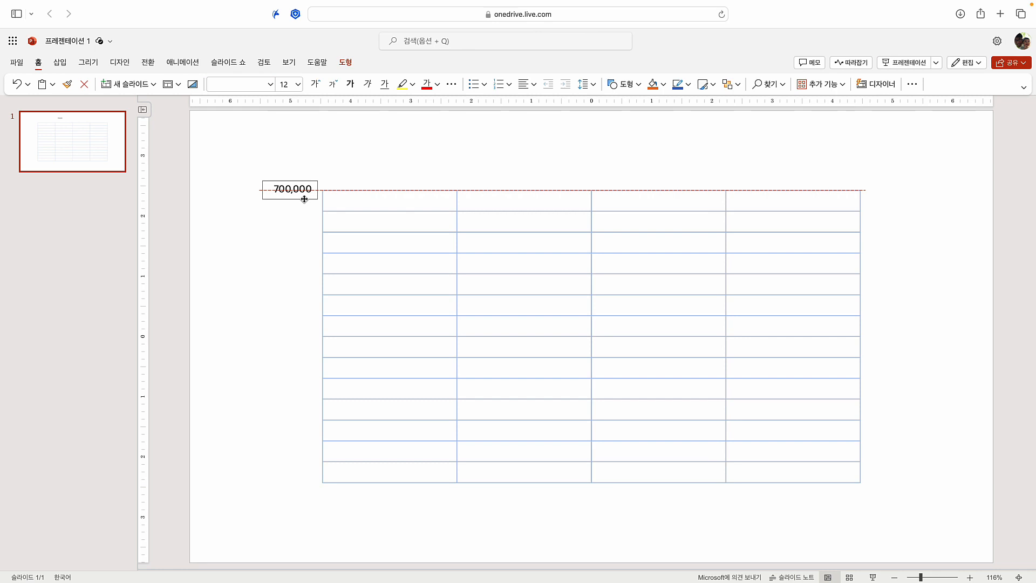
drag(304, 199, 305, 199)
click(304, 199)
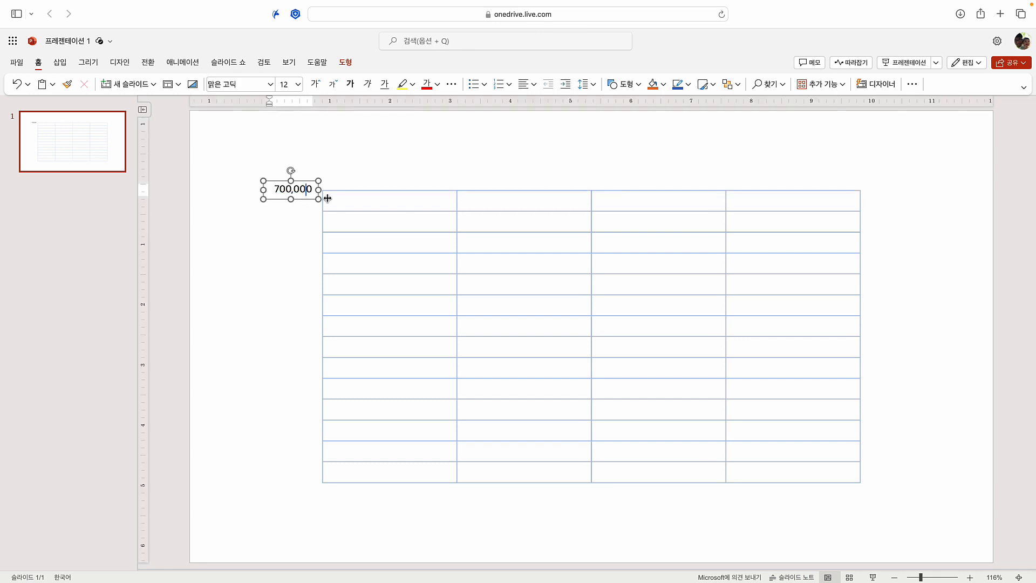
click(314, 199)
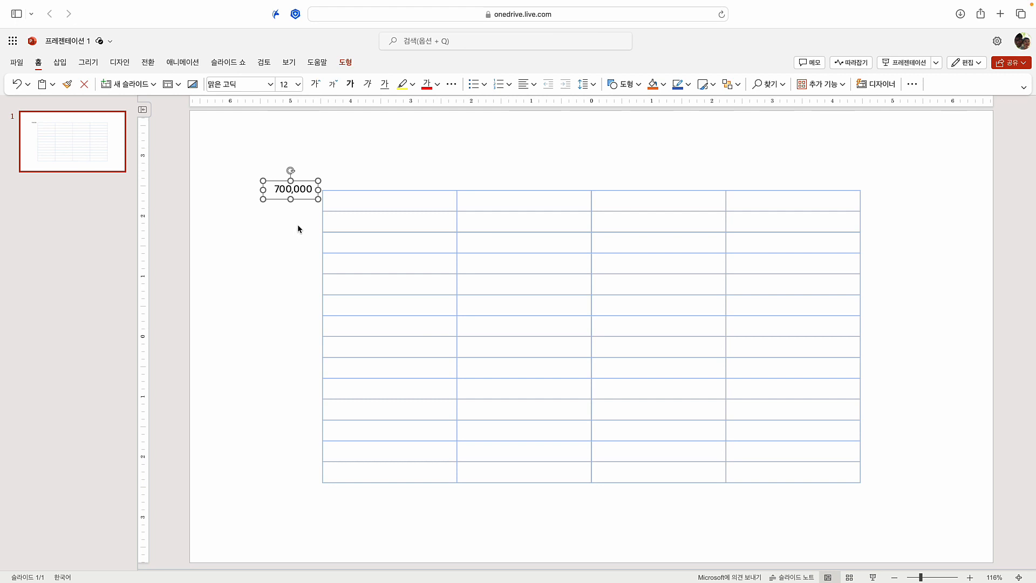
- Duplicate the 700,000 label seven times and place the copies down the table's left side, one about every two rows to the bottom border
key(super+d)
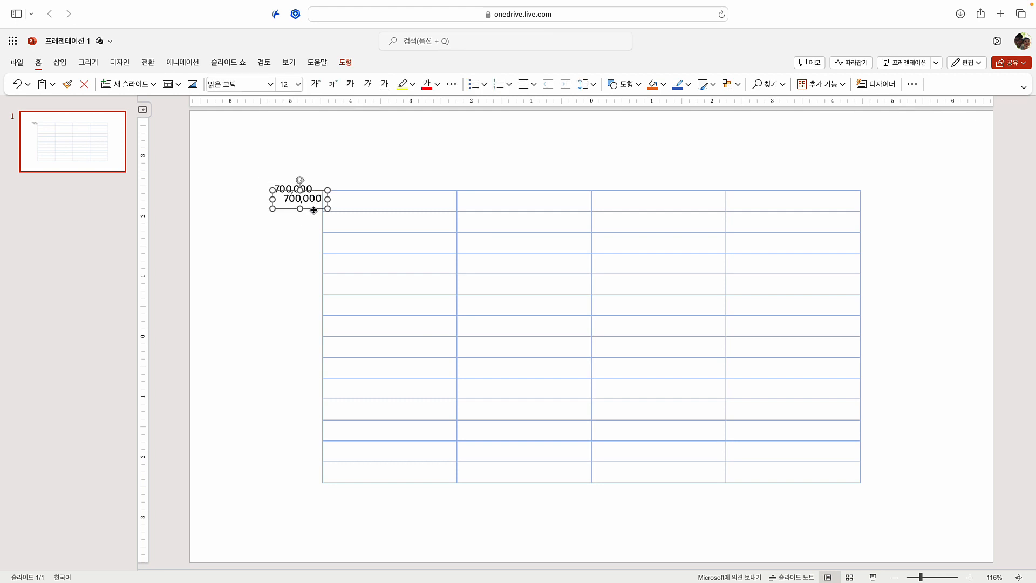
drag(312, 211, 300, 366)
key(super+d)
key(super+d)
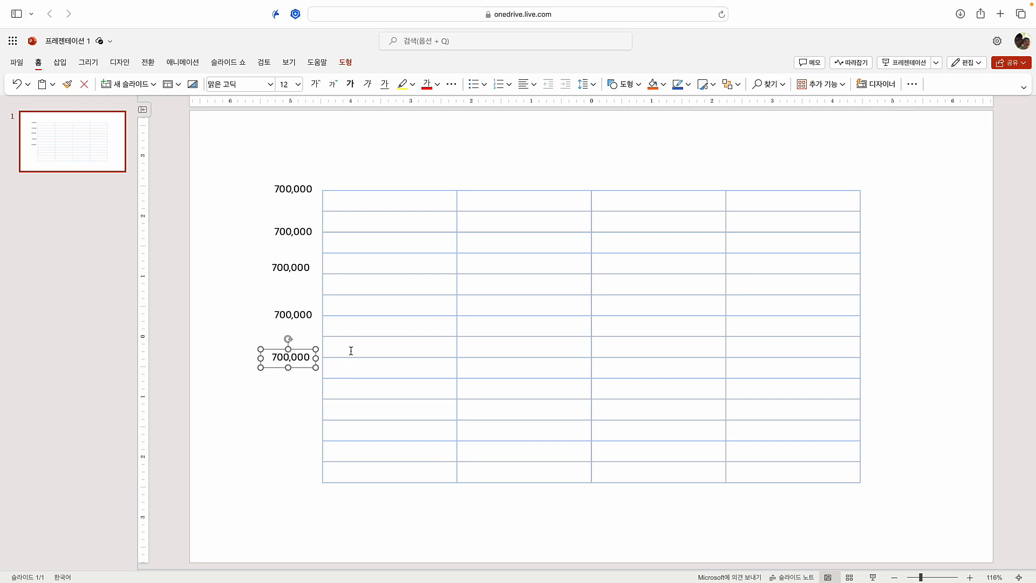
key(super+d)
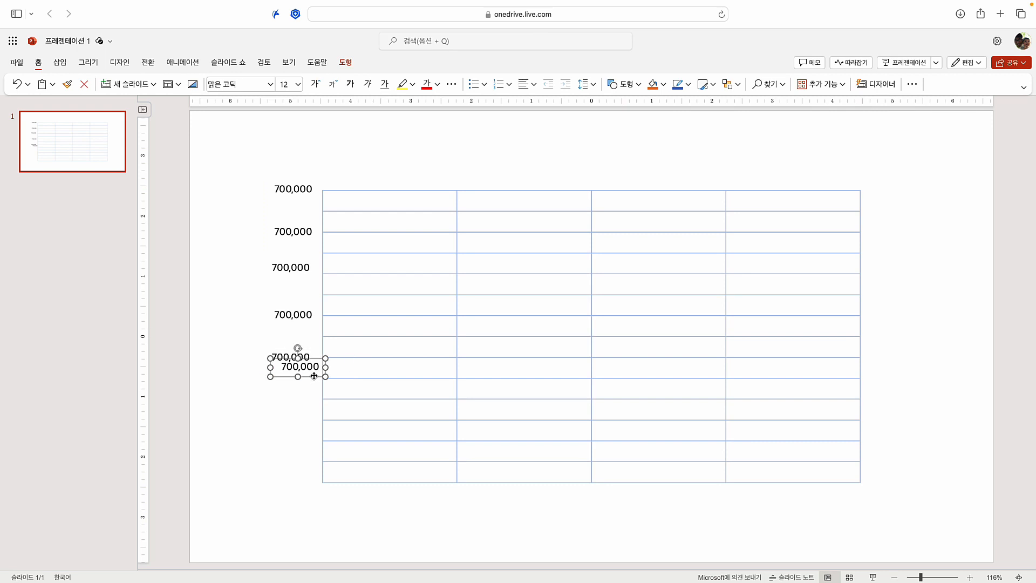
drag(311, 375, 303, 426)
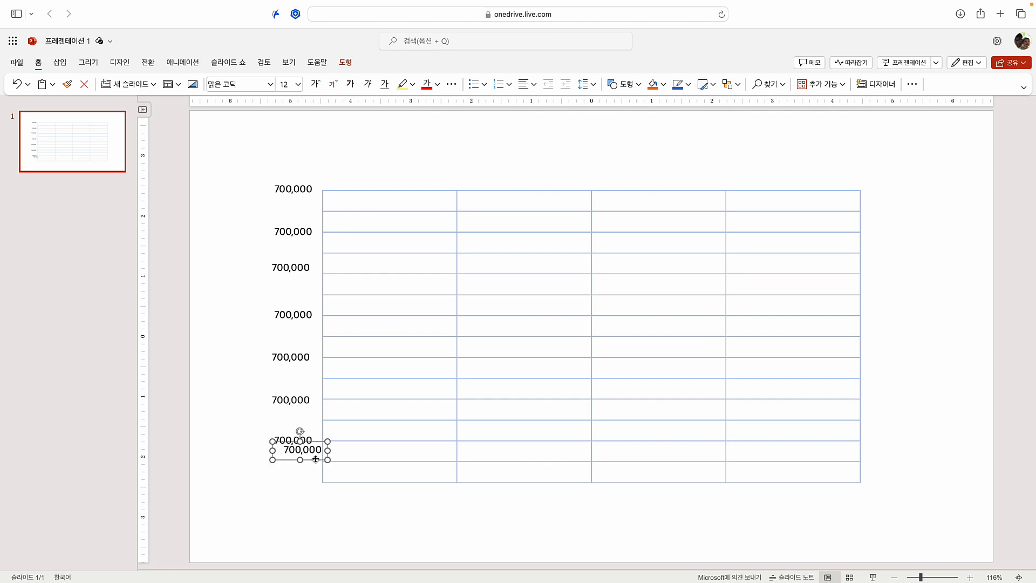
drag(316, 459, 304, 489)
click(359, 518)
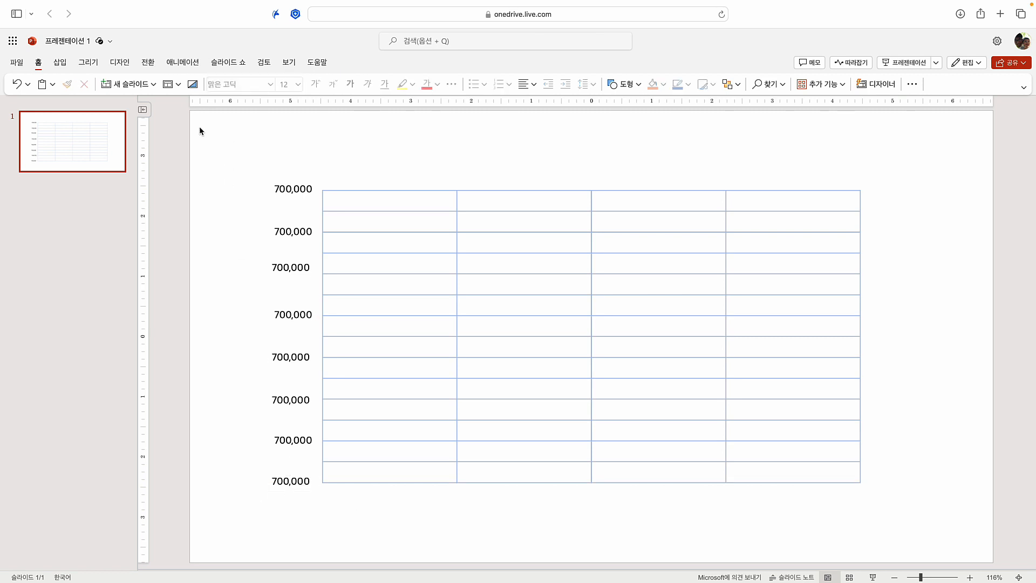
- Align all eight 700,000 labels to their right edges and distribute them evenly in the vertical direction
drag(200, 128, 430, 549)
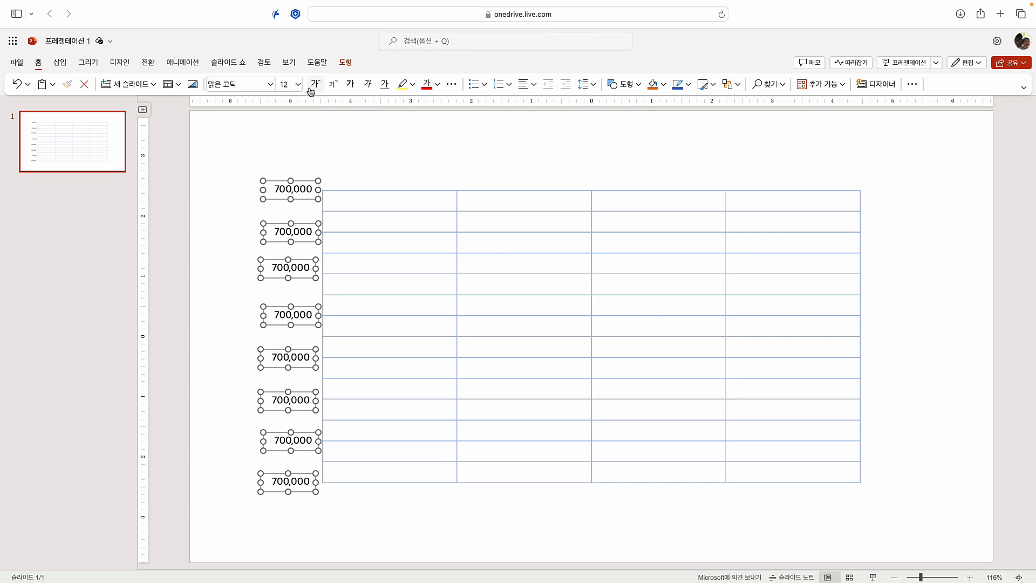
click(737, 87)
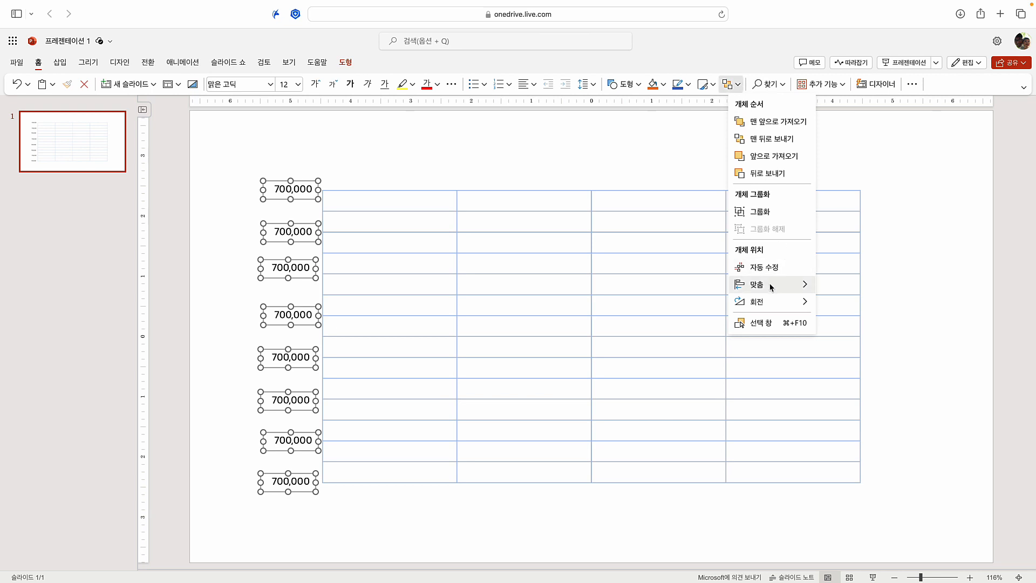
mouse_move(773, 283)
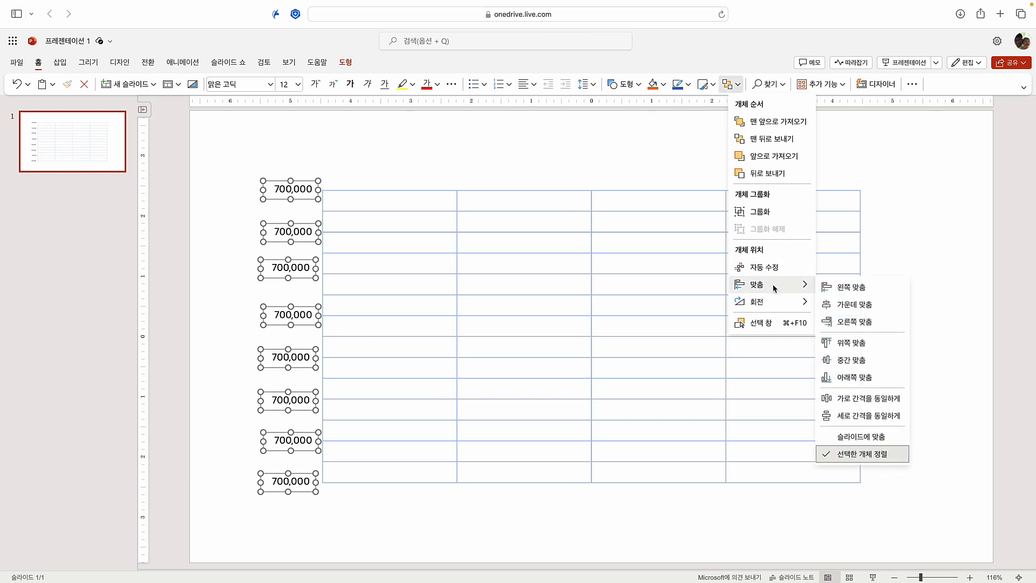
click(849, 323)
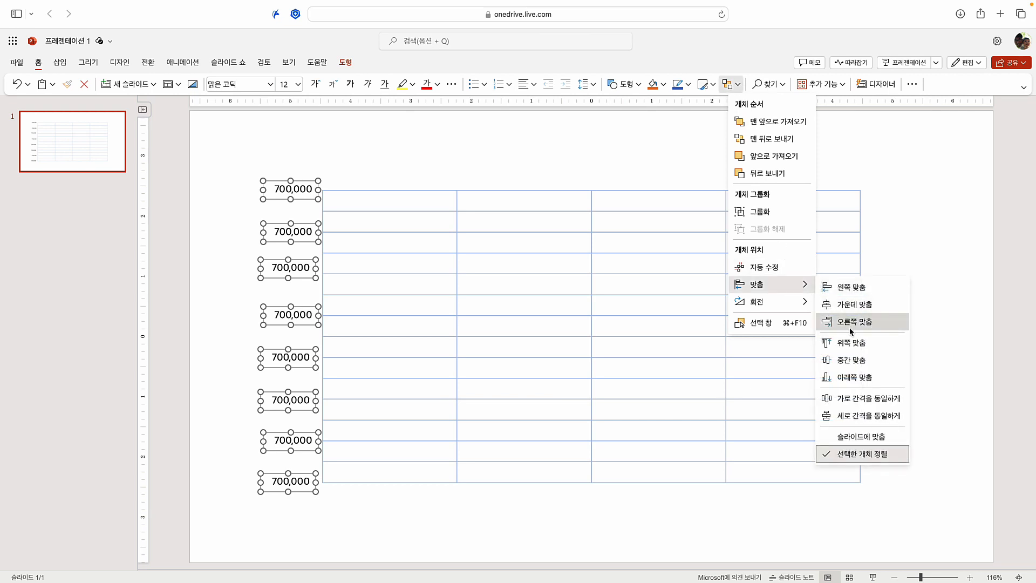
click(735, 91)
mouse_move(763, 289)
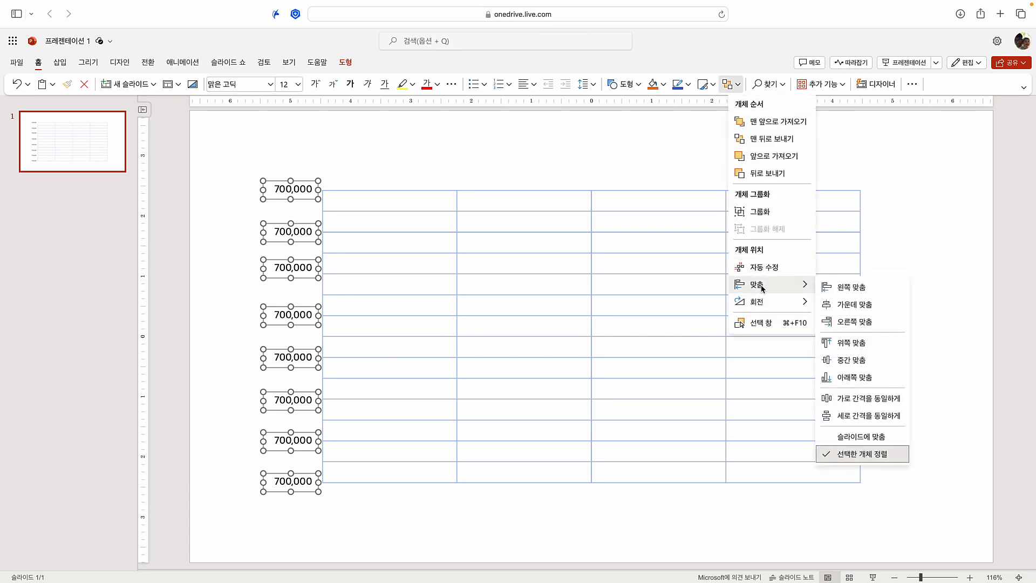
click(857, 417)
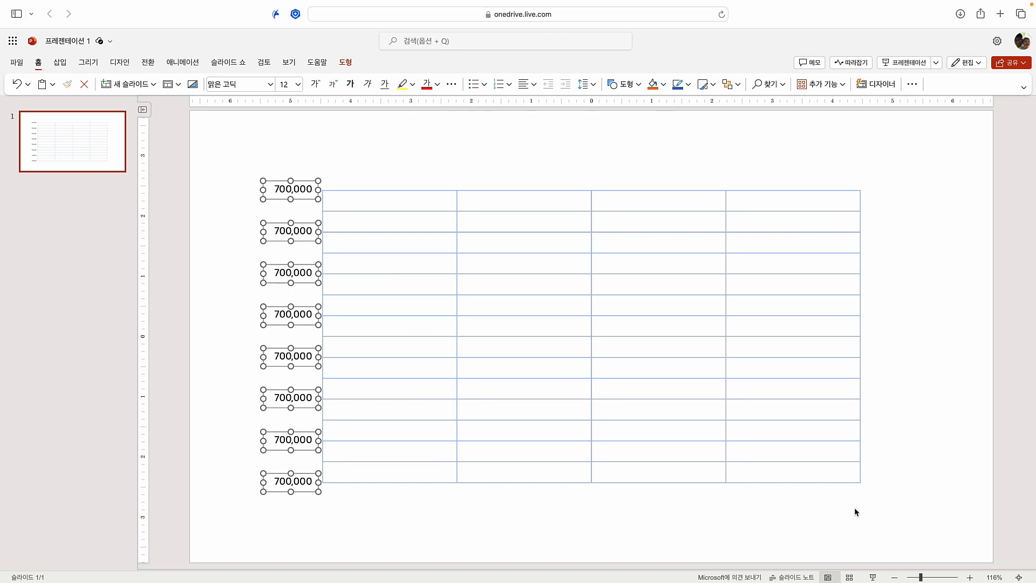
click(320, 510)
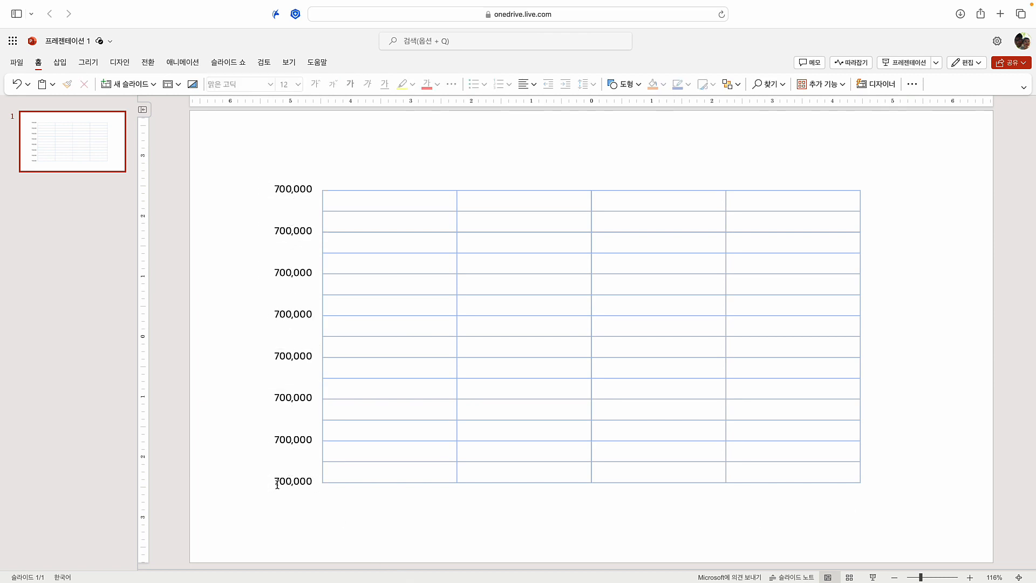
- Change the seven labels below the top one to 600,000, 500,000, 400,000, 300,000, 200,000, 100,000 and 0, in descending order
double_click(278, 481)
click(287, 450)
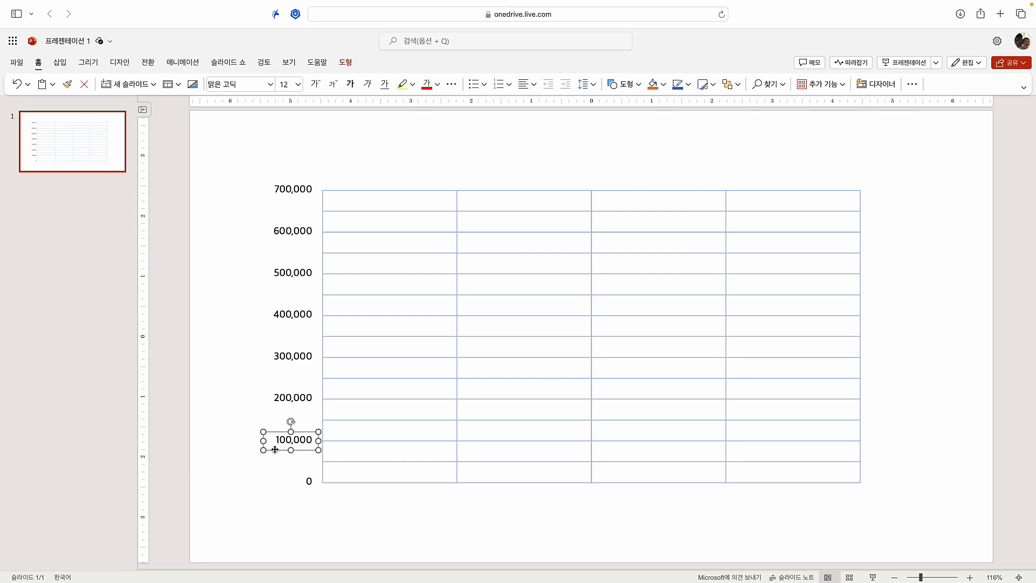
- Place a copy of the 100,000 label below the table under the first inner vertical line and center its text
drag(275, 449, 444, 510)
click(534, 84)
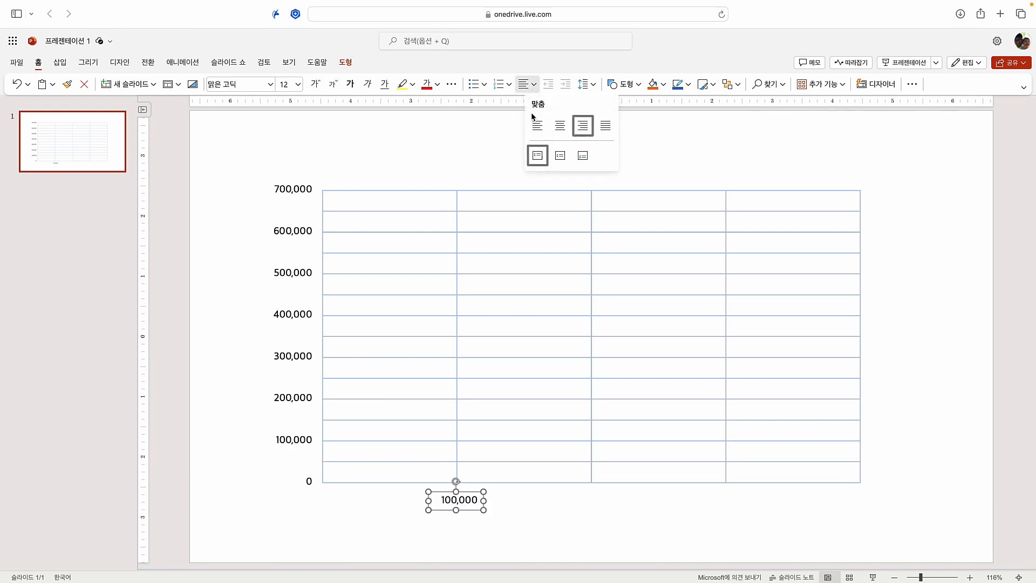
click(559, 122)
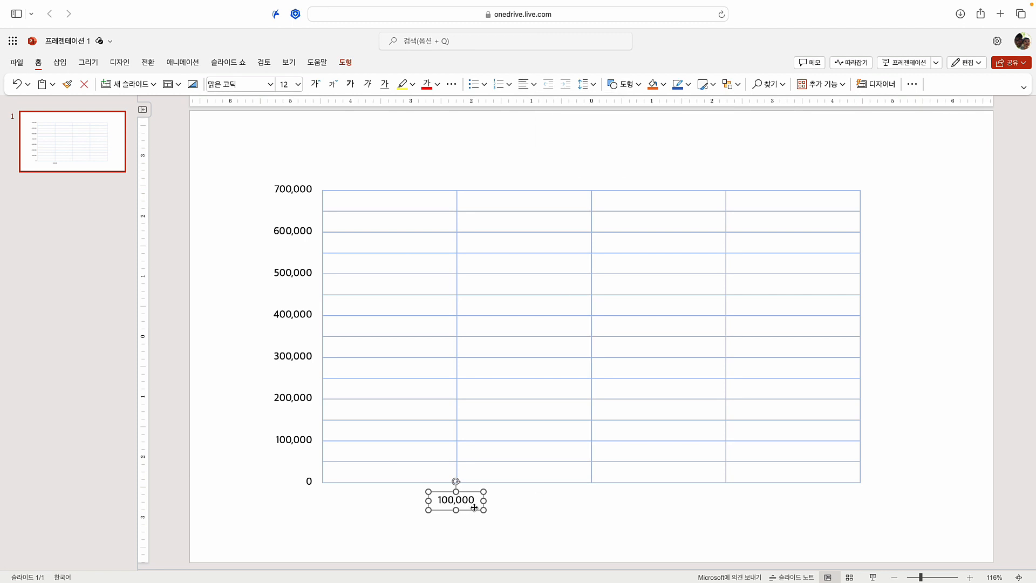
- Duplicate the centered label below the table twice, placing the copies under the second and third inner vertical lines
key(super+d)
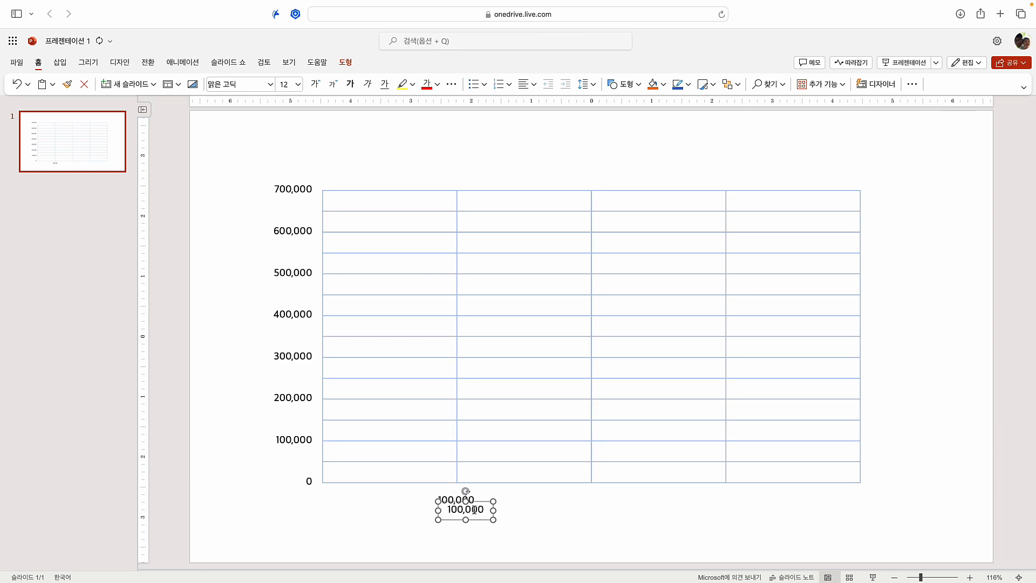
drag(483, 519, 607, 510)
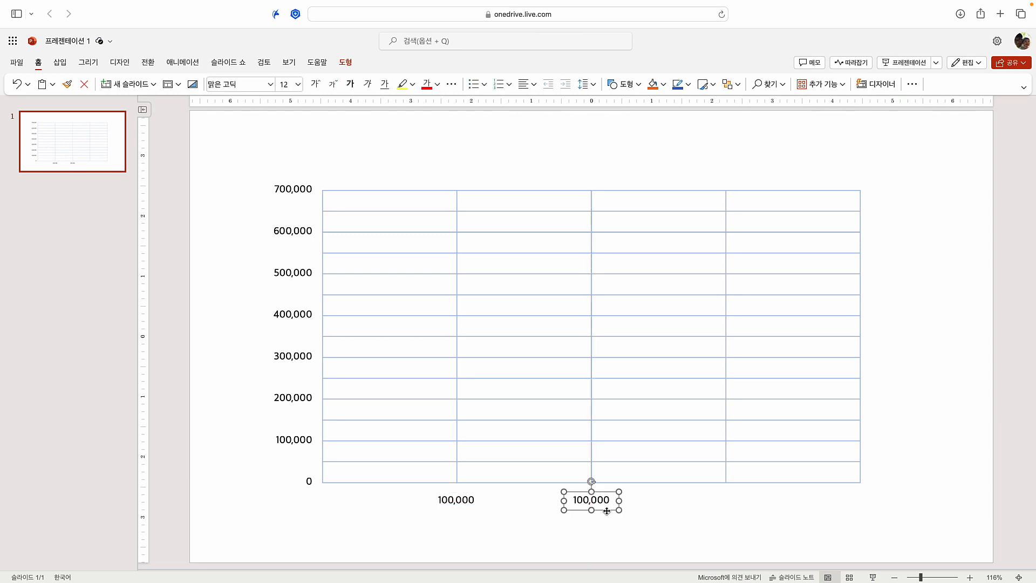
key(super+d)
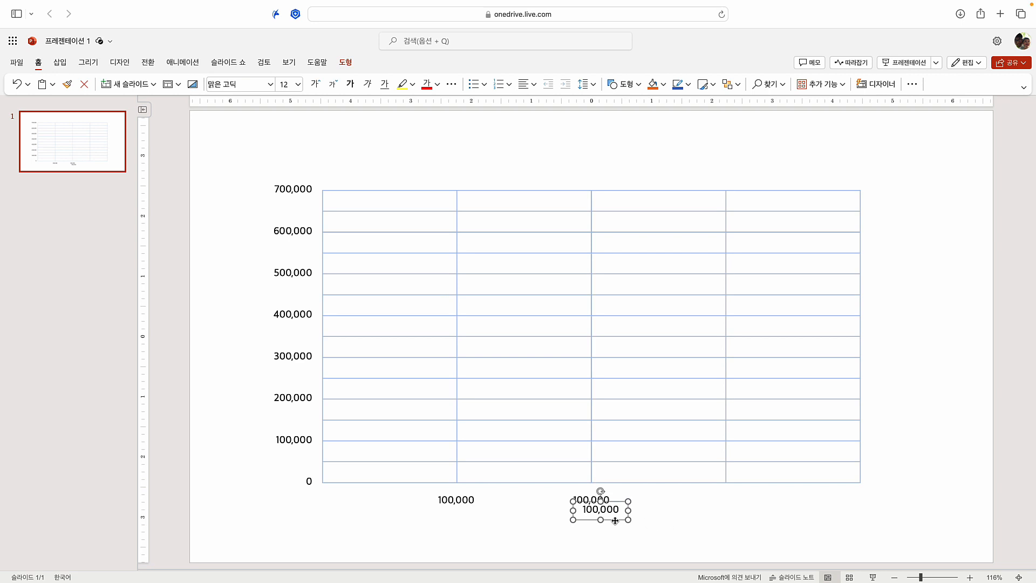
drag(615, 521, 740, 511)
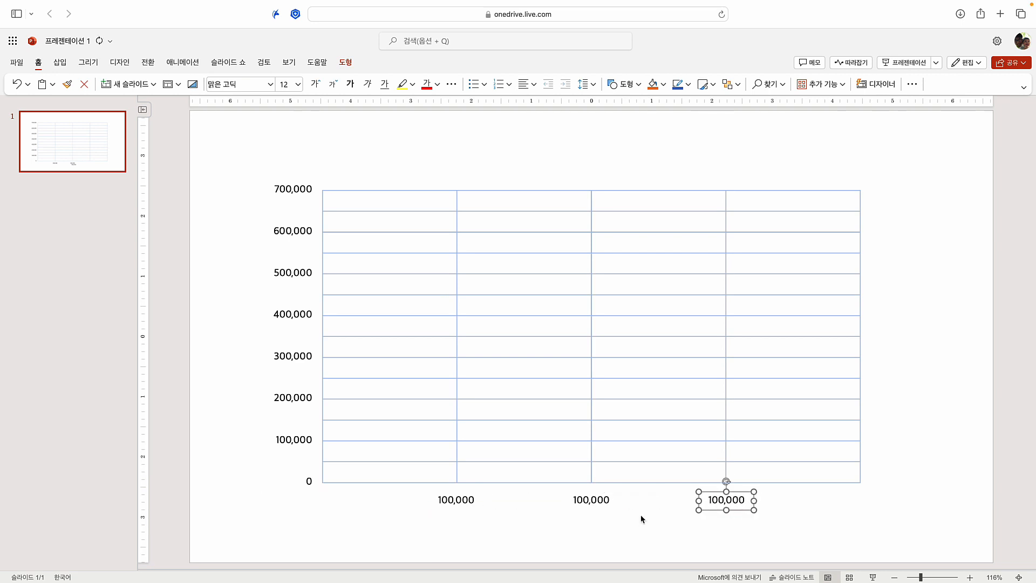
- Change the three labels below the table to A 지사, B 지사 and C 지사 and make them bold
double_click(458, 500)
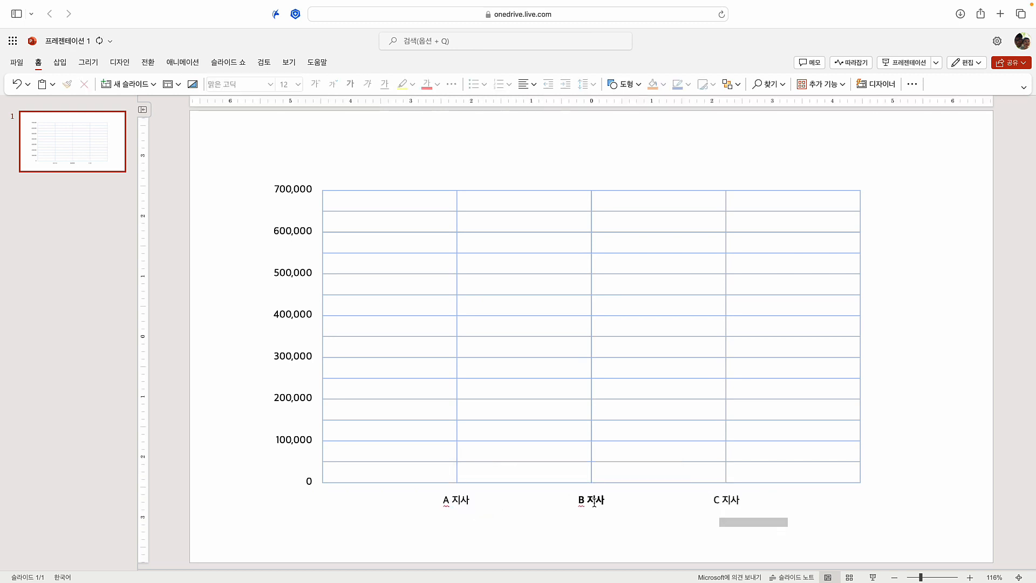
drag(594, 503, 383, 464)
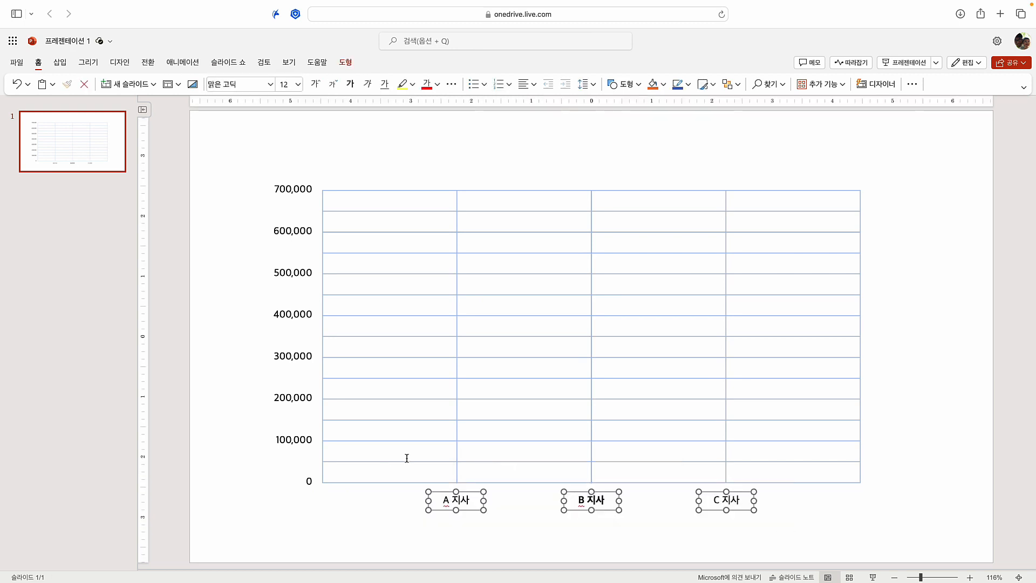
click(467, 151)
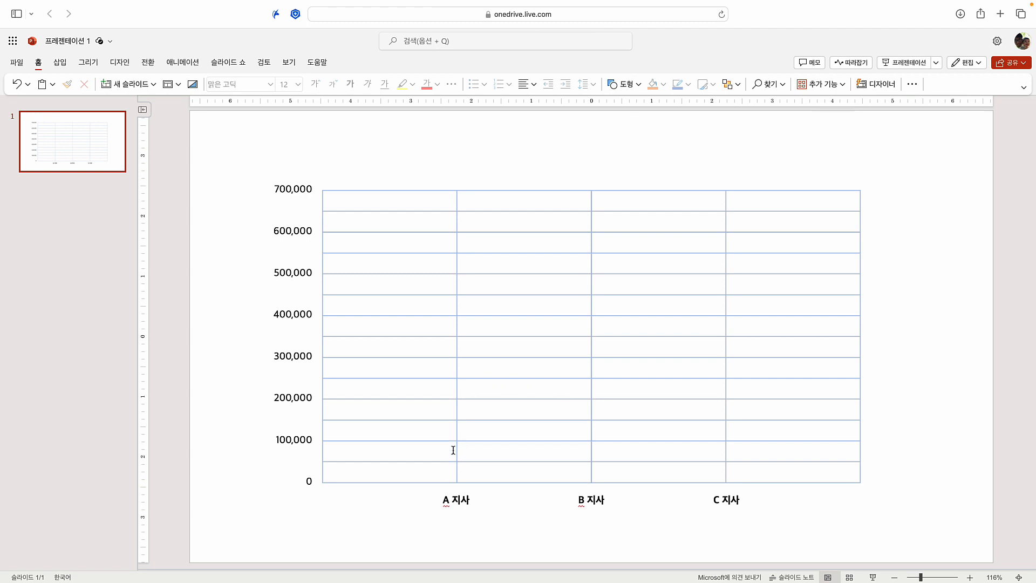
- Draw a rectangle about 1.54" wide and 3.82" tall, centered above A 지사, from the 0 line to midway between 500,000 and 600,000
click(60, 63)
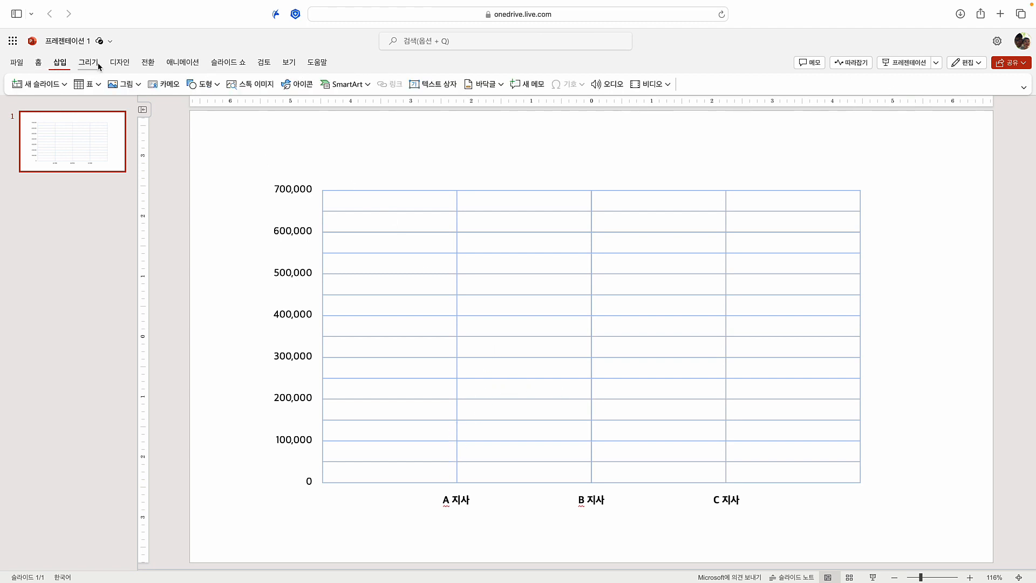
click(206, 85)
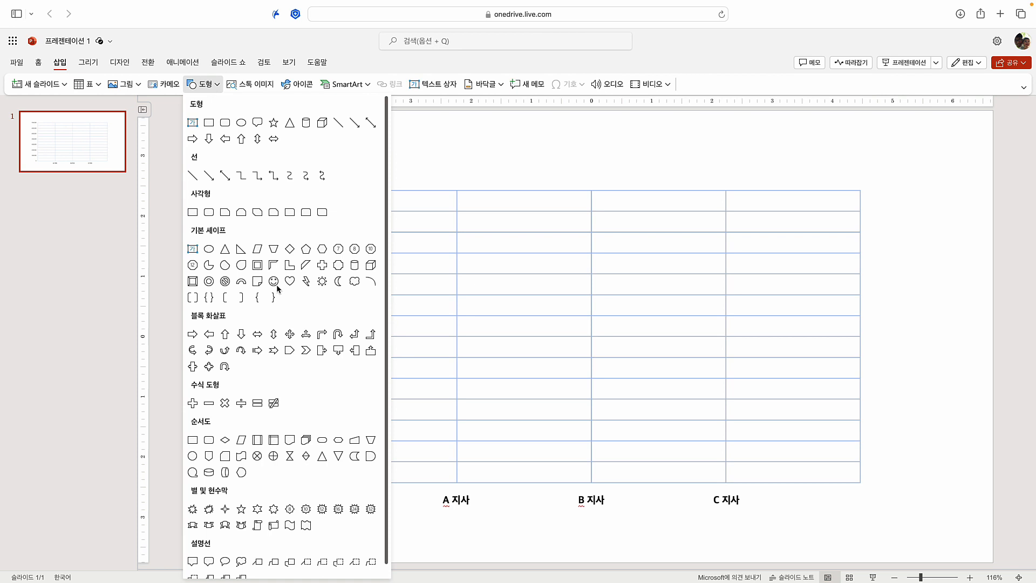
click(193, 212)
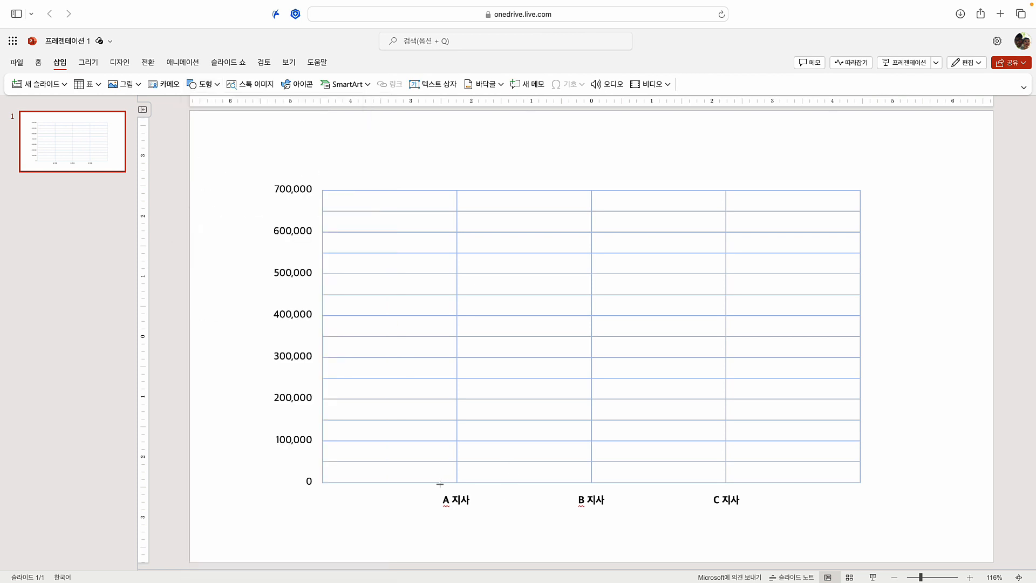
drag(411, 482, 505, 252)
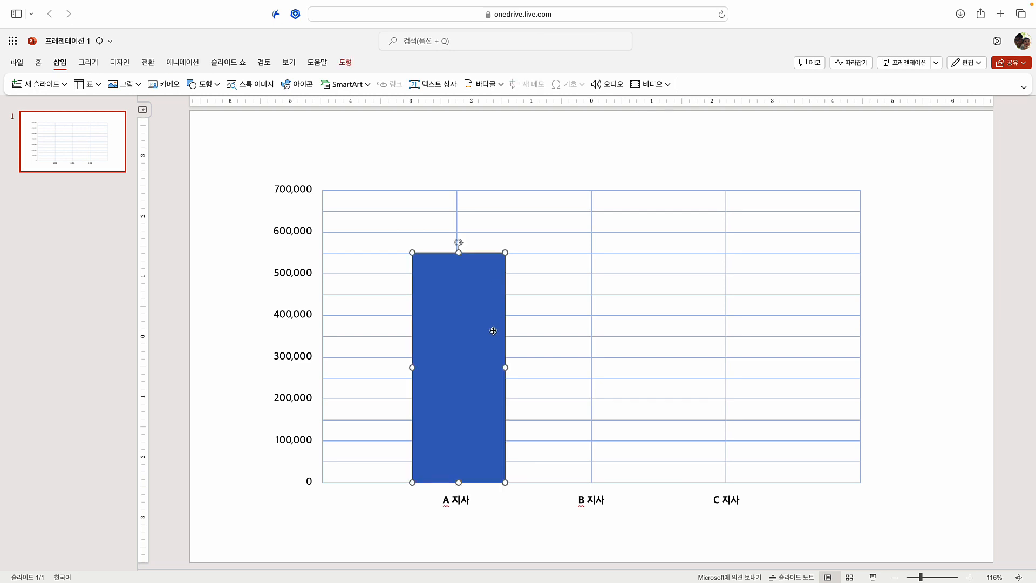
drag(481, 330, 476, 331)
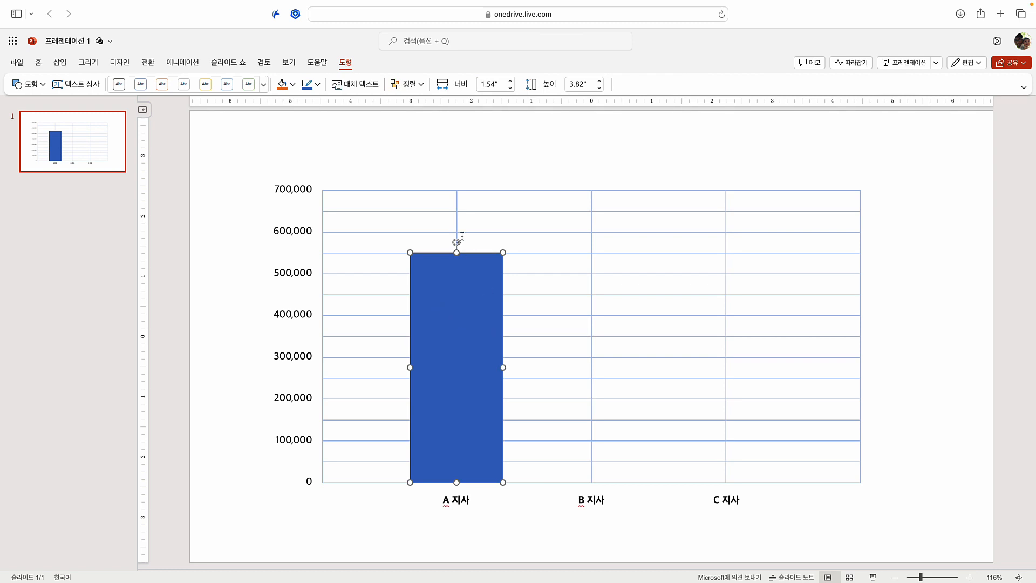
- Fill the A 지사 bar with the standard light blue color and remove its outline
click(294, 86)
click(381, 241)
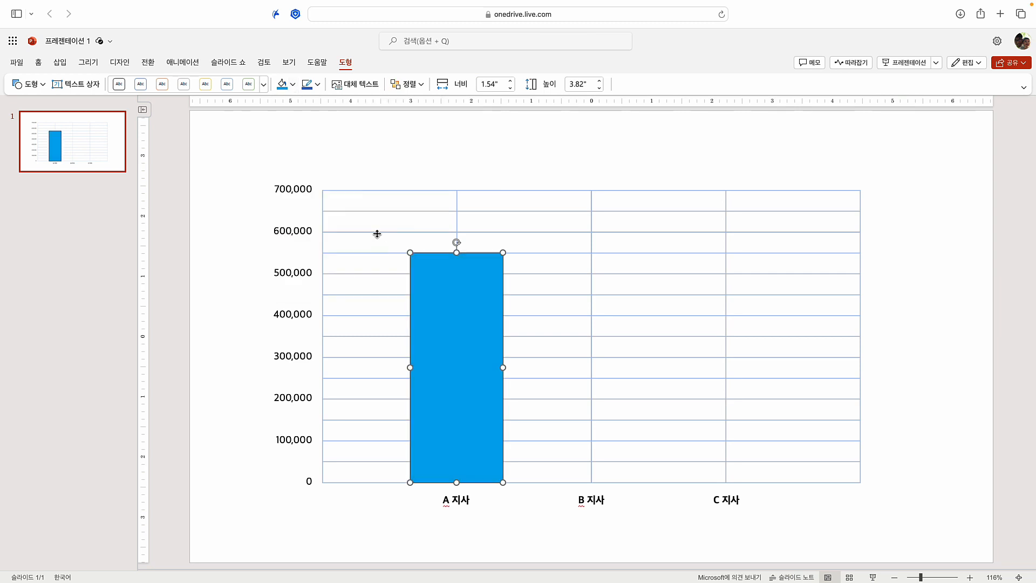
click(318, 84)
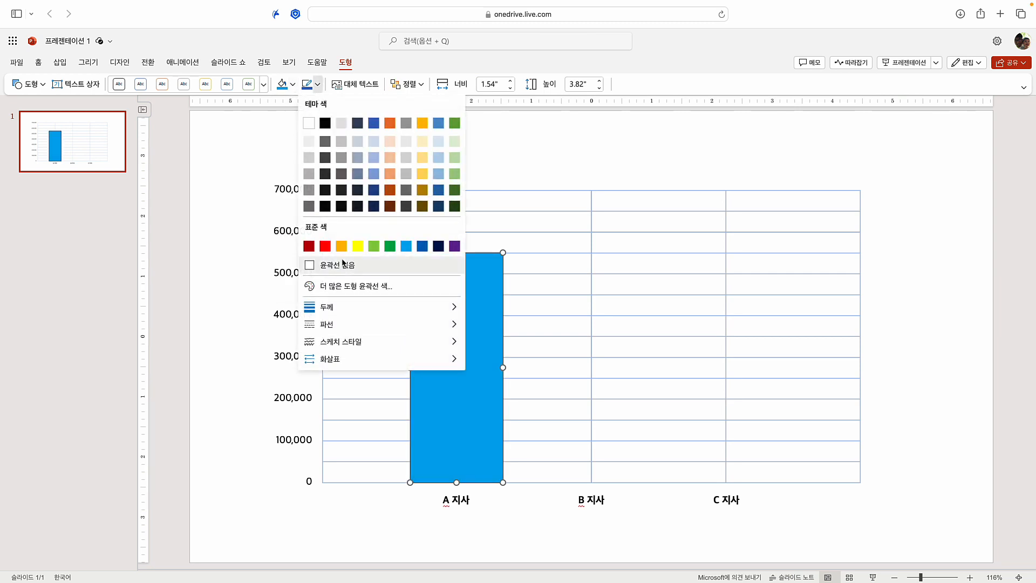
click(343, 264)
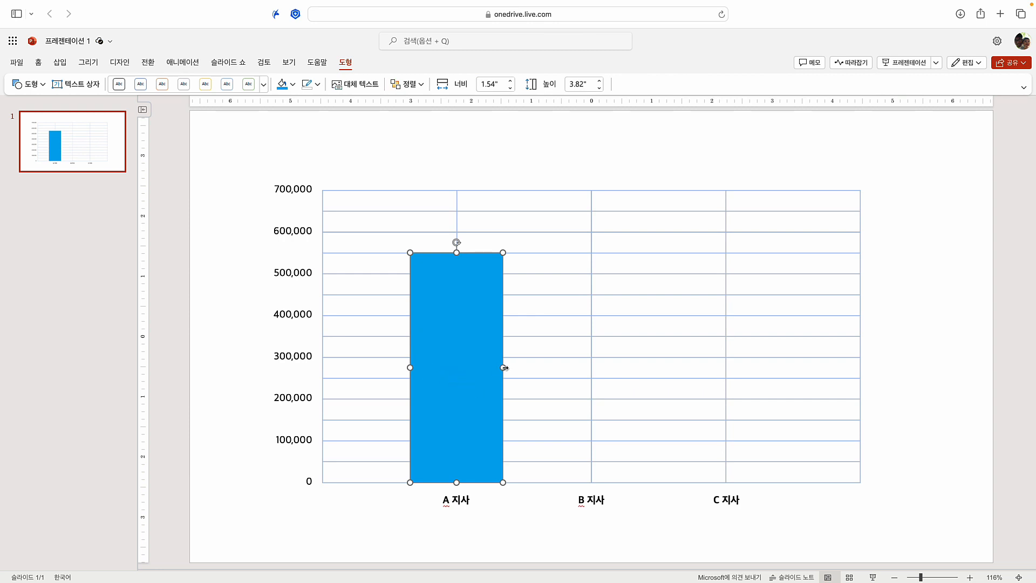
- Narrow the A 지사 bar to about 1.26" wide and center it again on the vertical line above its label
drag(505, 367, 485, 368)
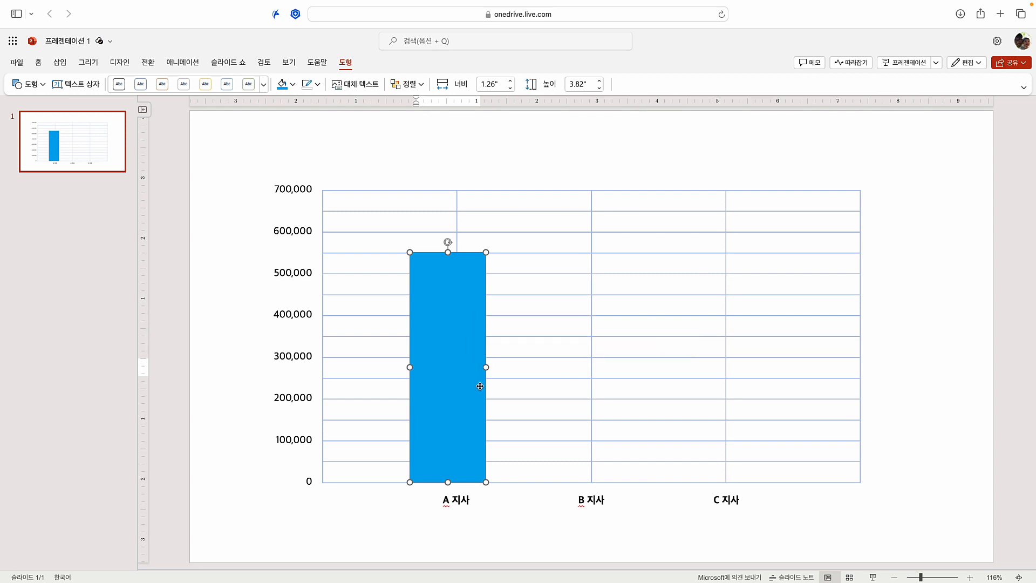
click(500, 515)
click(466, 451)
drag(453, 415, 460, 415)
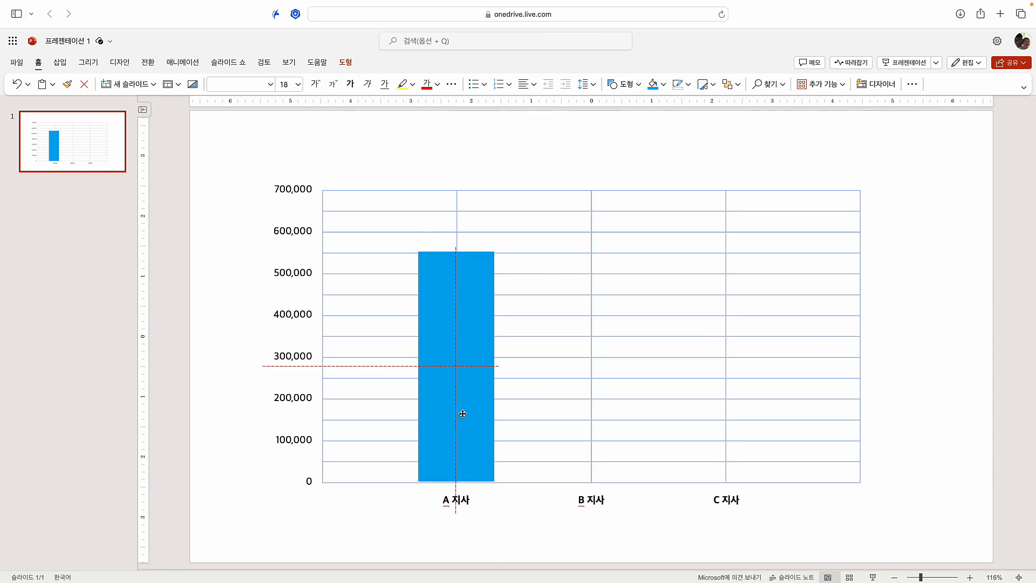
- Copy the A 지사 bar twice and center the copies above the B 지사 and C 지사 labels
drag(462, 413, 460, 415)
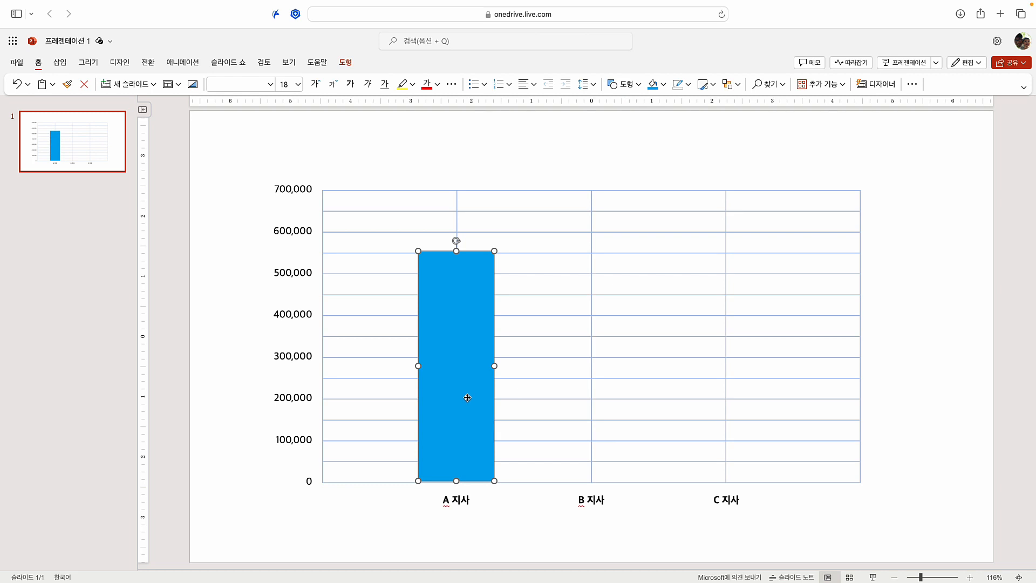
drag(467, 397, 716, 388)
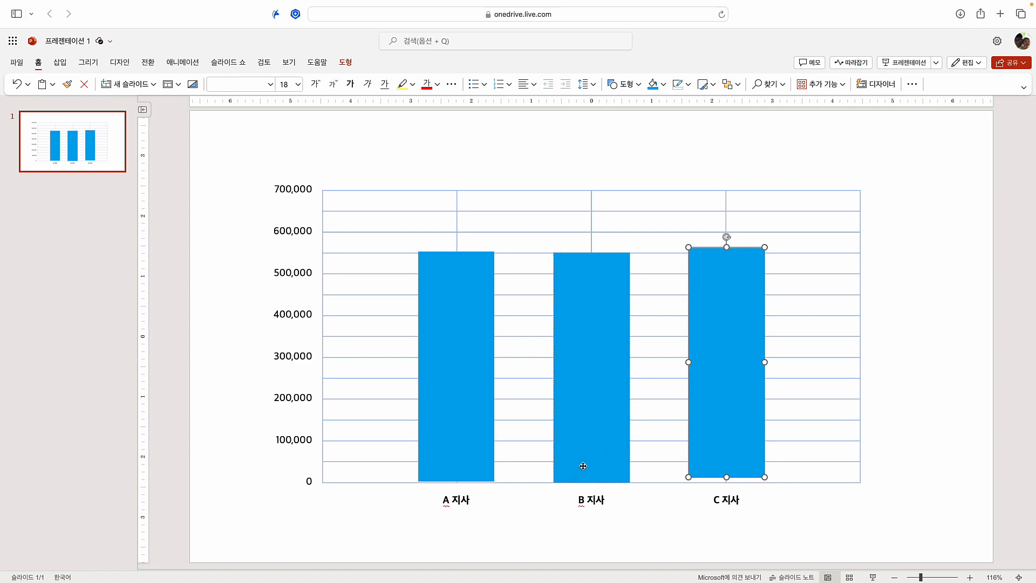
- Shift the A 지사 and B 지사 bars slightly upward off the 0 line
click(460, 437)
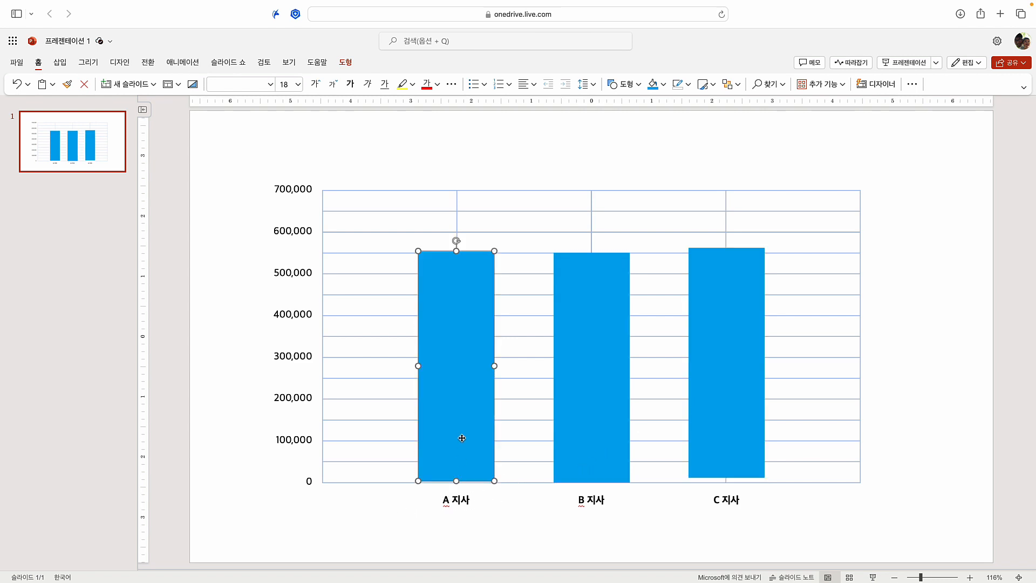
drag(455, 419, 455, 414)
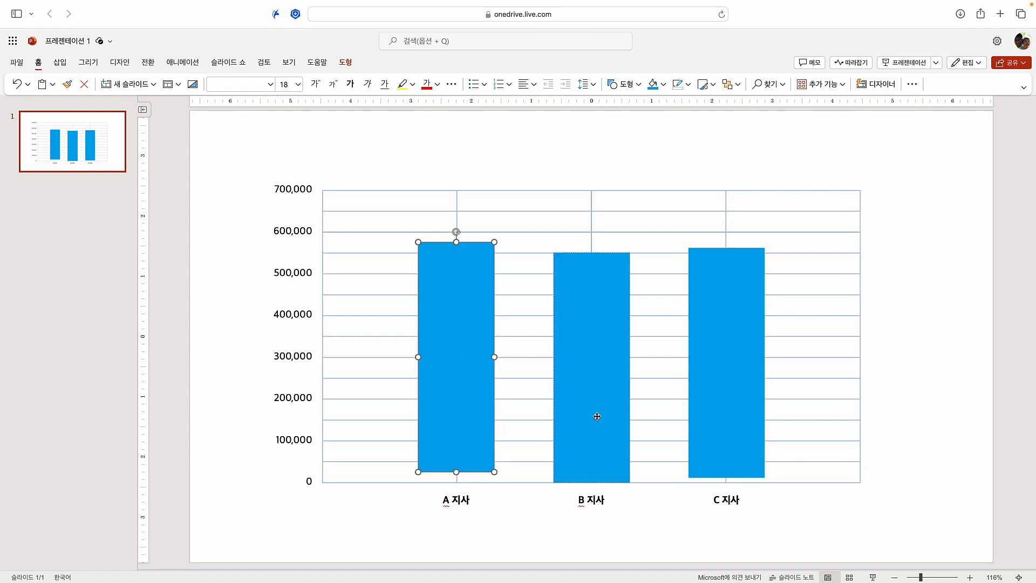
drag(597, 416, 600, 413)
- Align the three bars to the bottom edge of the table grid
click(411, 481)
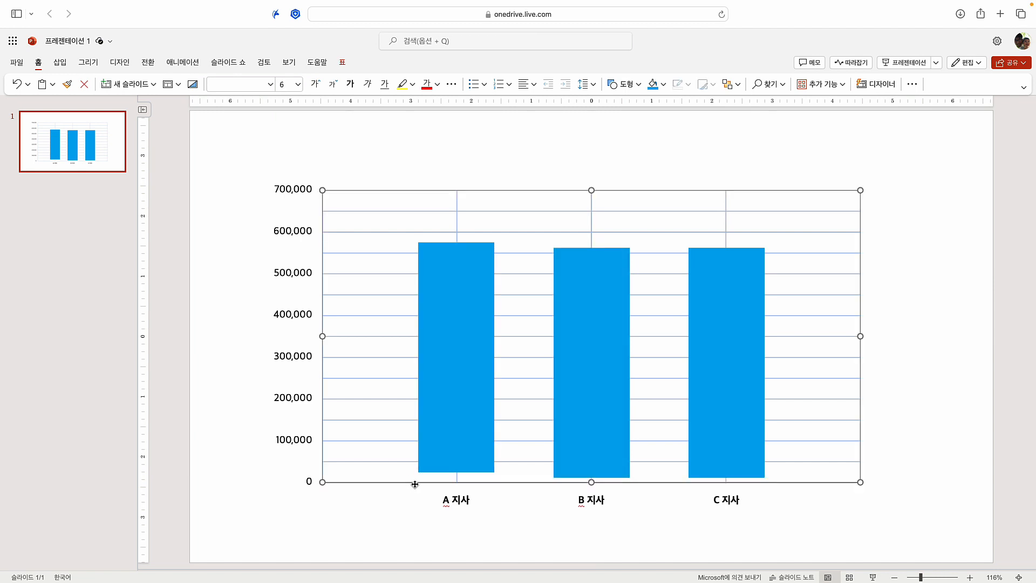
click(452, 414)
shift+click(587, 393)
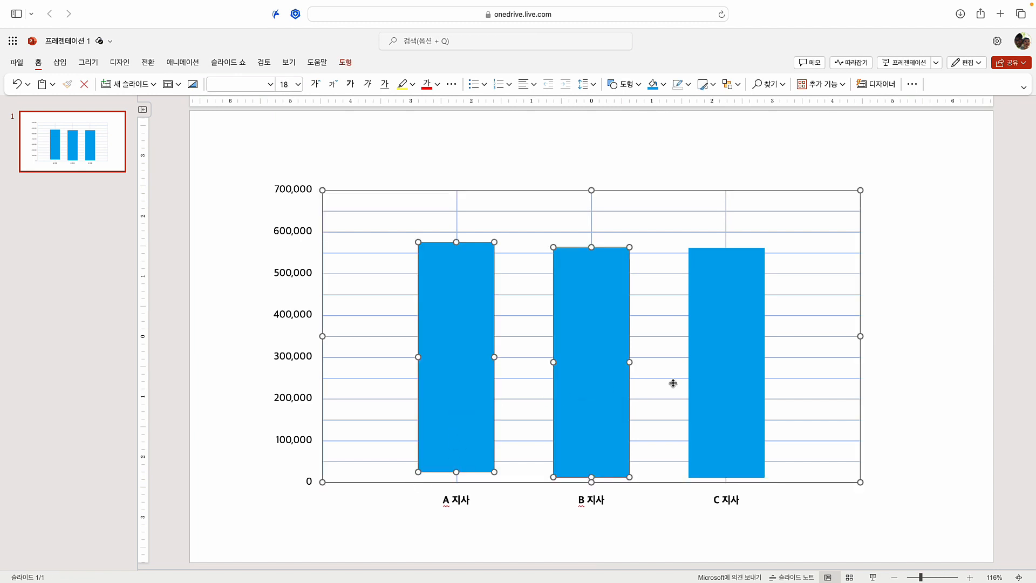
shift+click(712, 380)
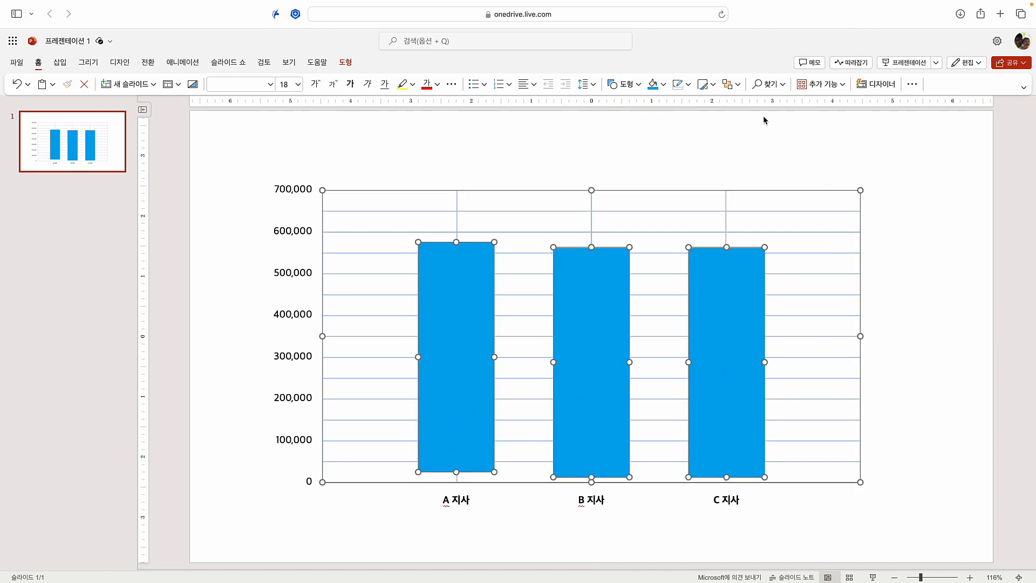
click(731, 84)
mouse_move(780, 291)
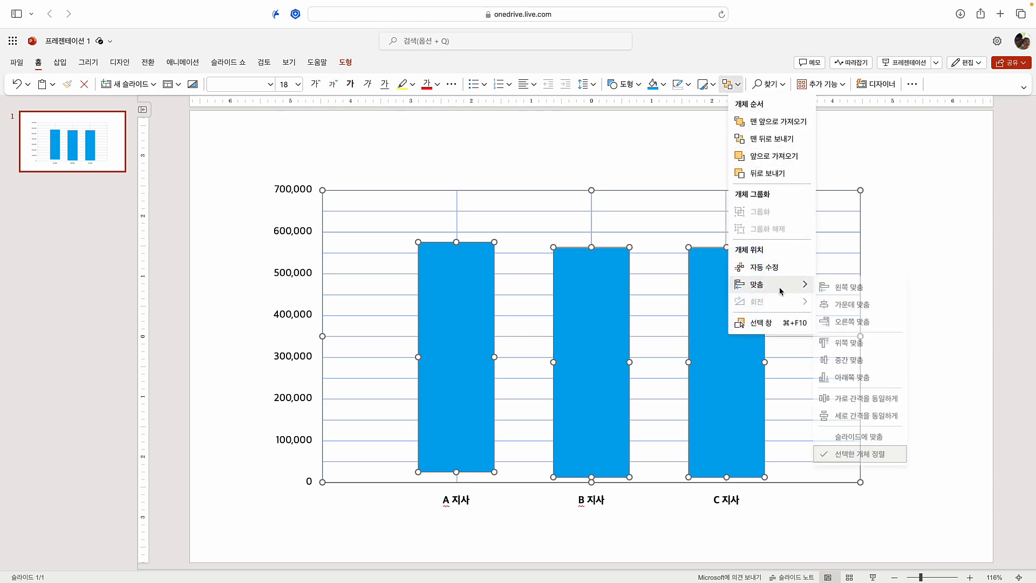
click(859, 379)
click(476, 549)
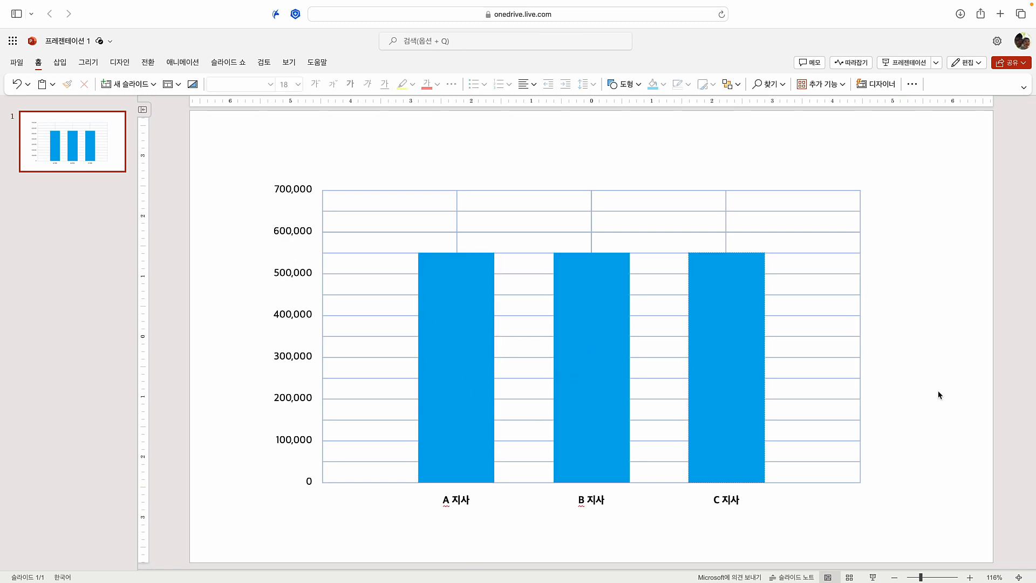
- Shorten the B 지사 bar to about 320,000 and the C 지사 bar to about 430,000 on the value axis
click(596, 387)
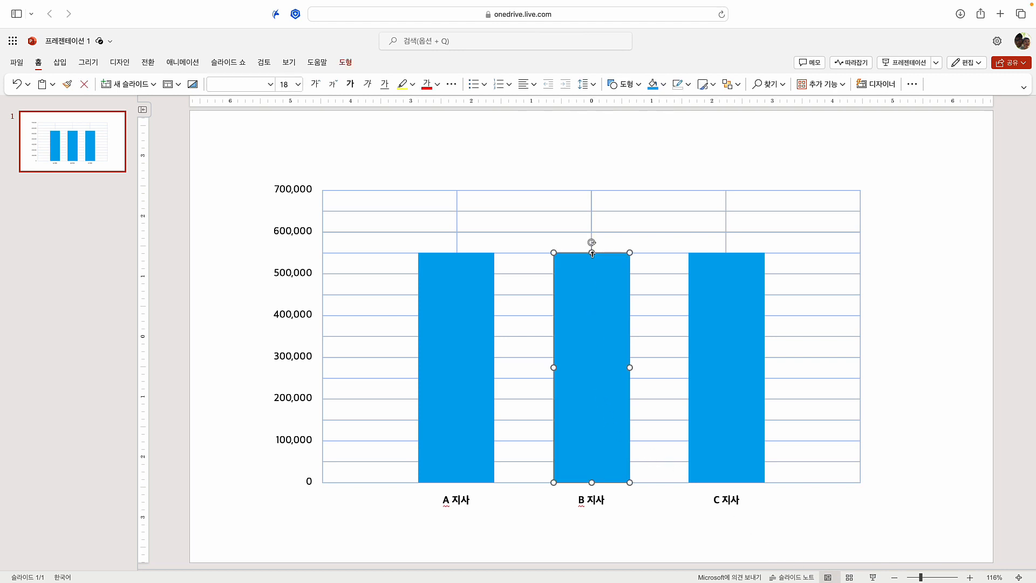
drag(592, 253, 584, 350)
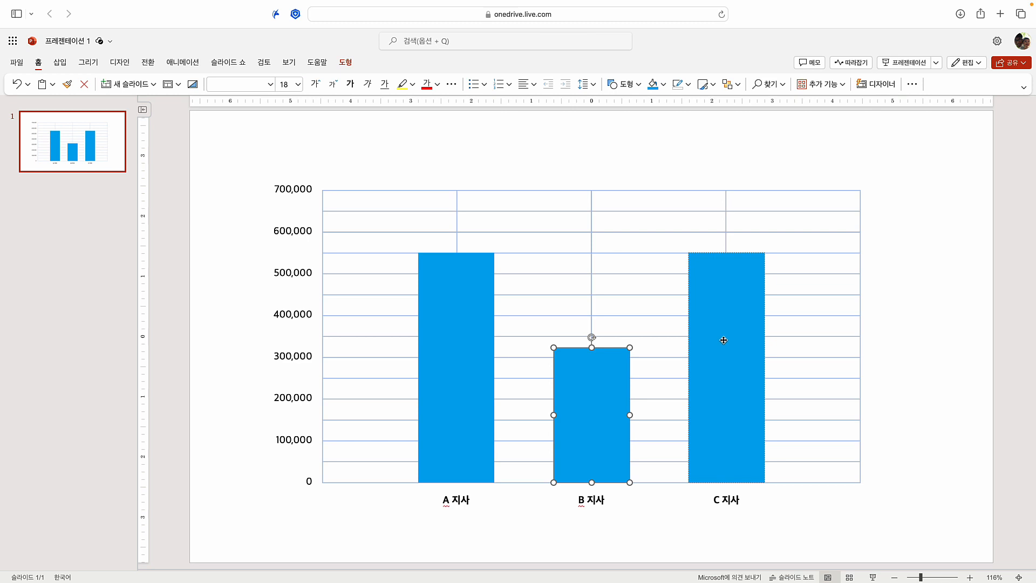
click(727, 340)
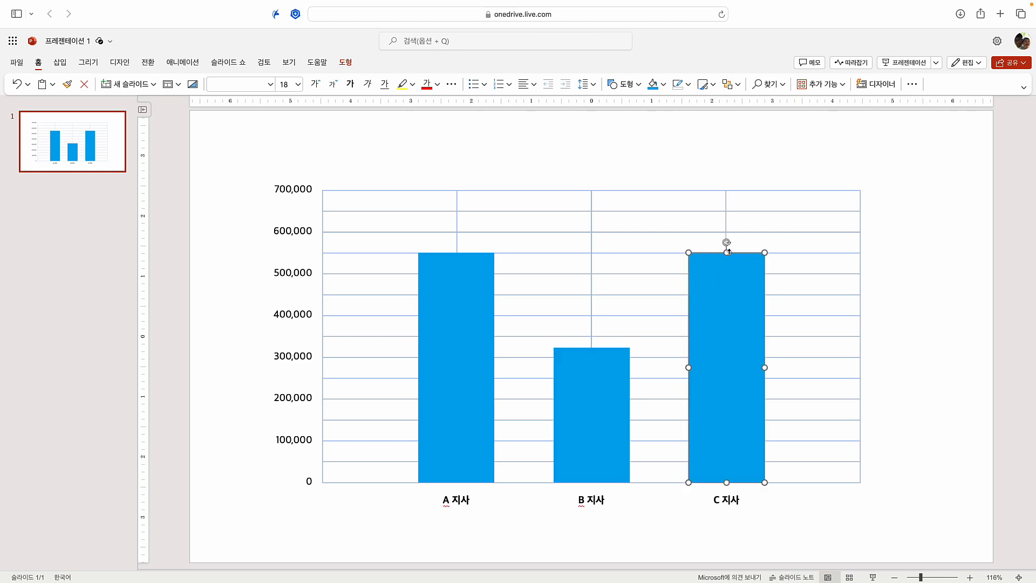
drag(726, 252, 728, 302)
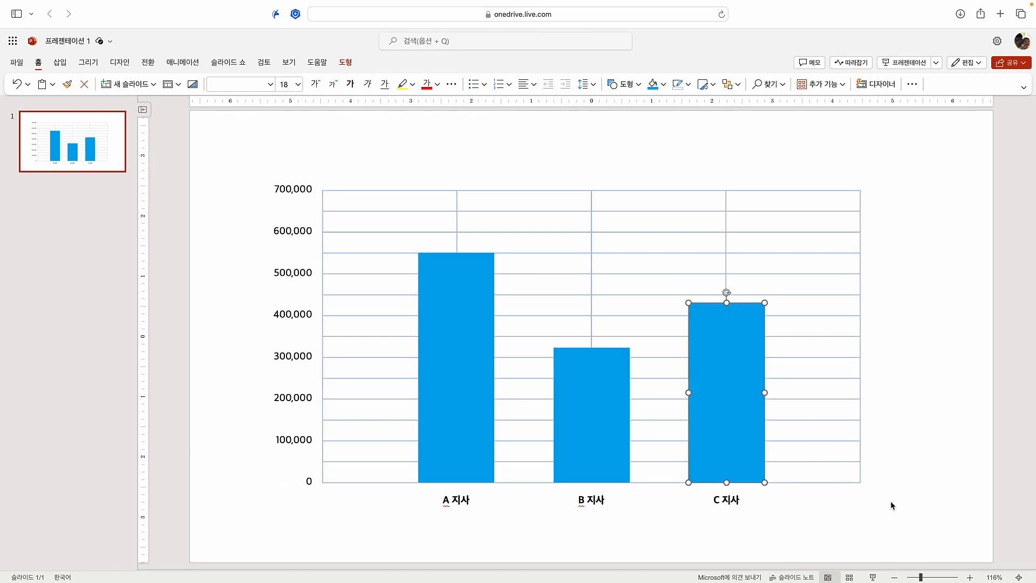
click(848, 505)
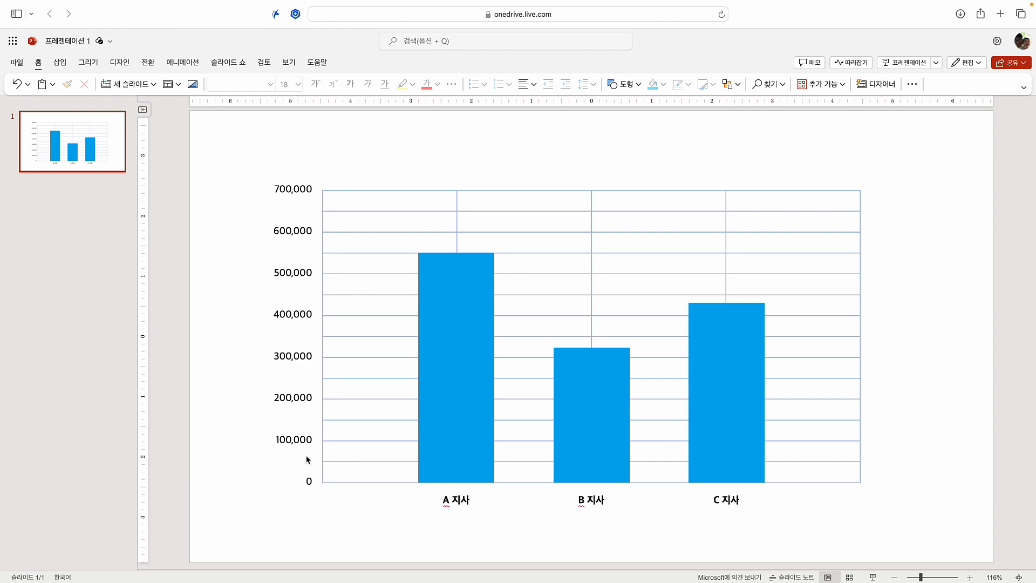
- Duplicate the 100,000 axis label, place the copy just inside the top of the A 지사 bar and center its text
click(283, 450)
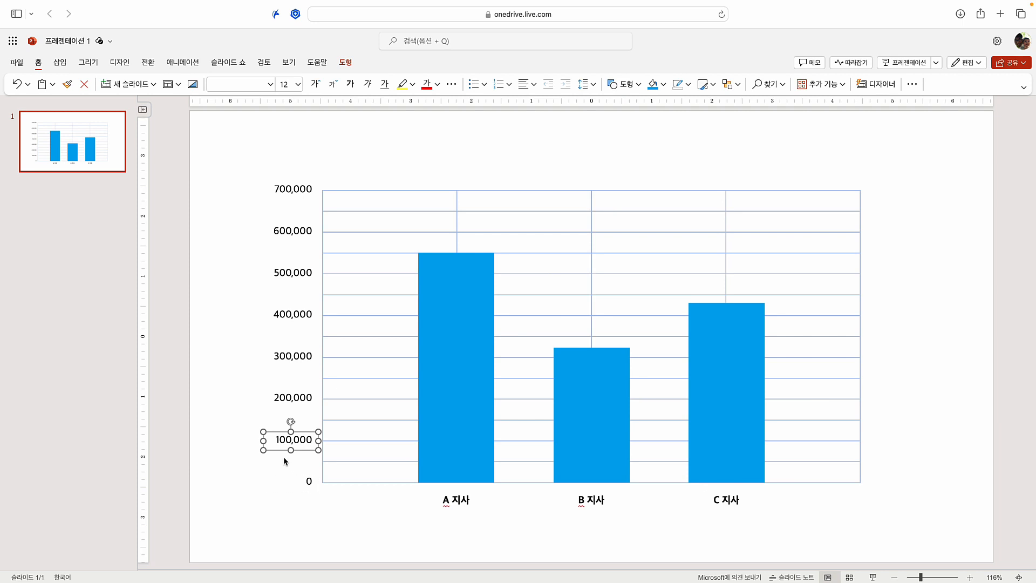
key(super+d)
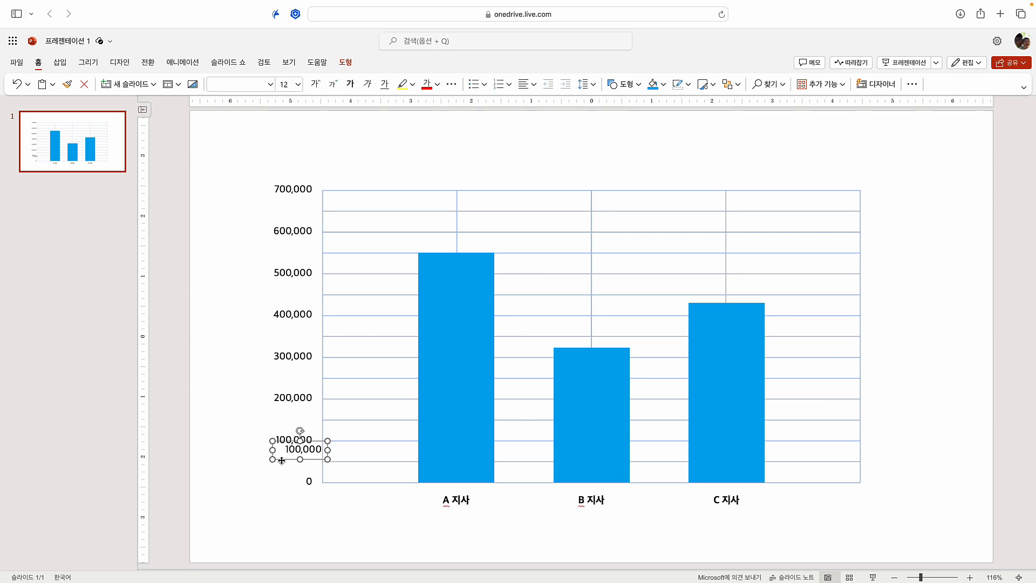
drag(281, 460, 437, 278)
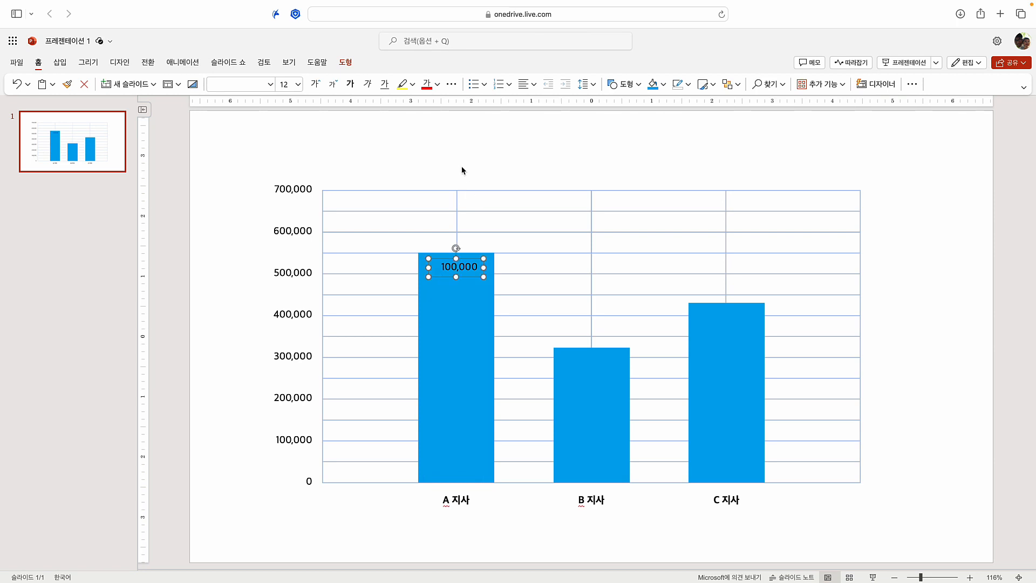
click(527, 84)
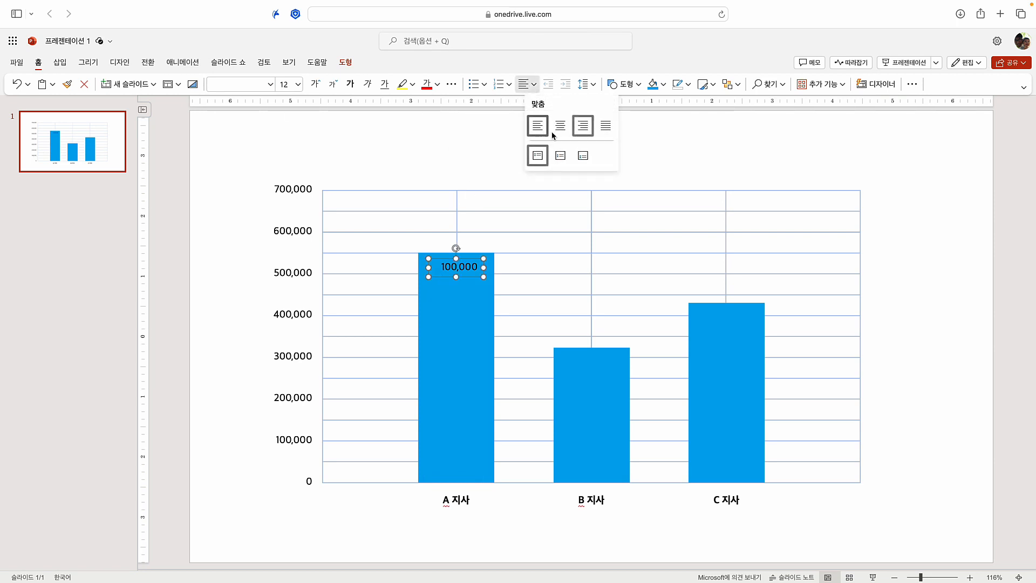
click(555, 126)
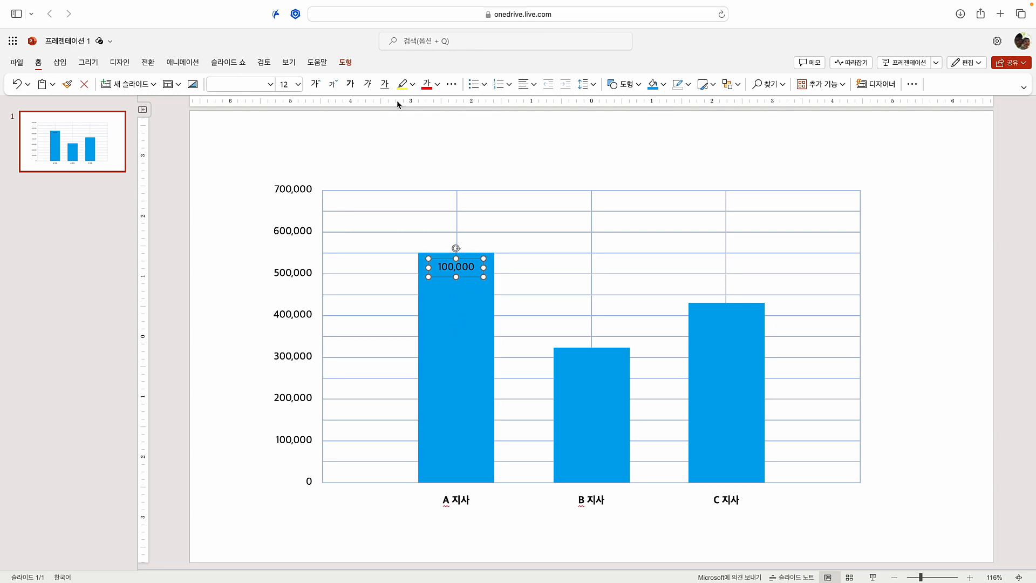
- Color the label in the A 지사 bar white and change its value to 550,000
click(438, 84)
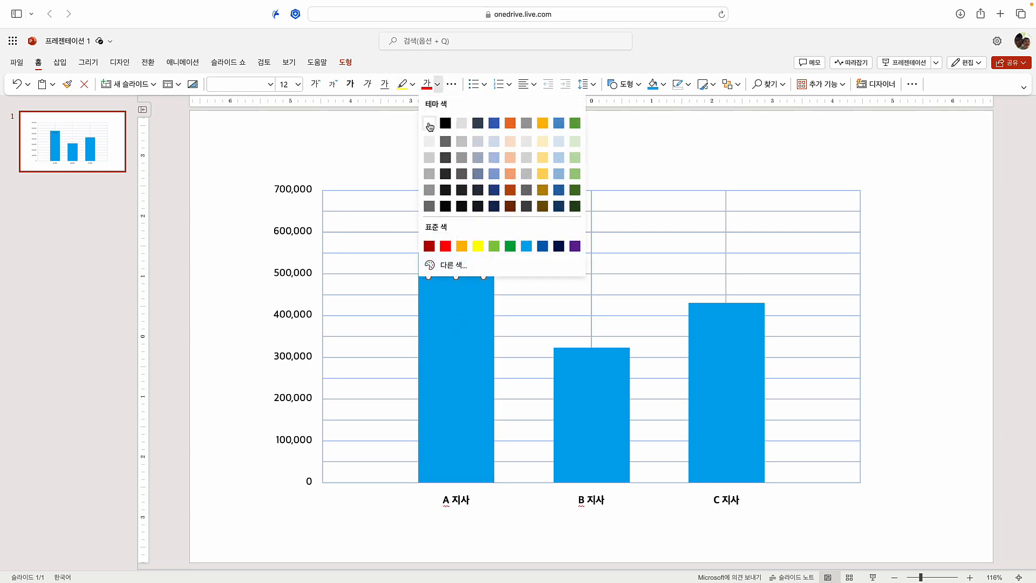
click(429, 123)
click(440, 271)
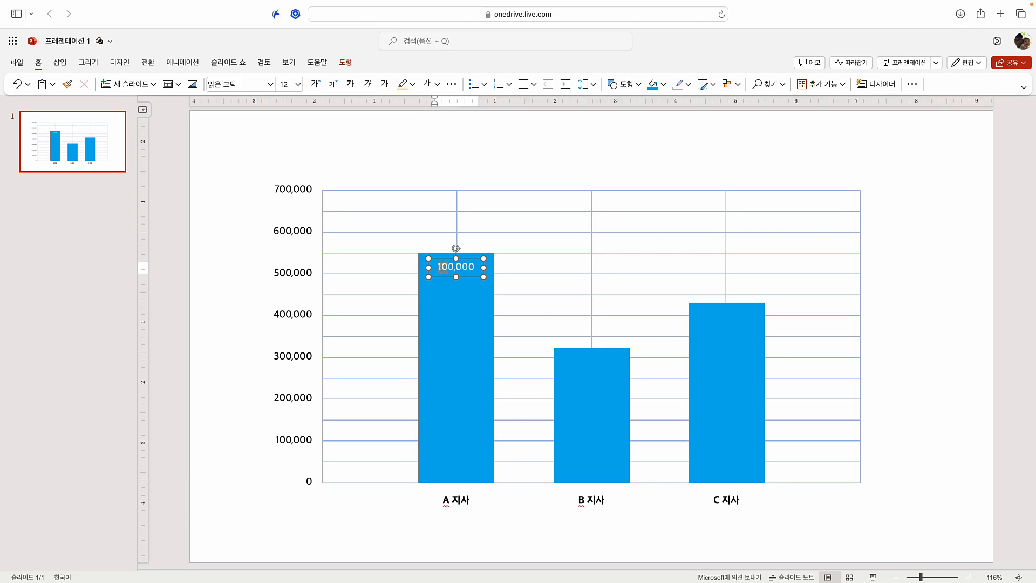
text(55)
- Copy the 550,000 label into the tops of the other bars, changing it to 320,000 for B 지사 and 430,000 for C 지사
click(476, 260)
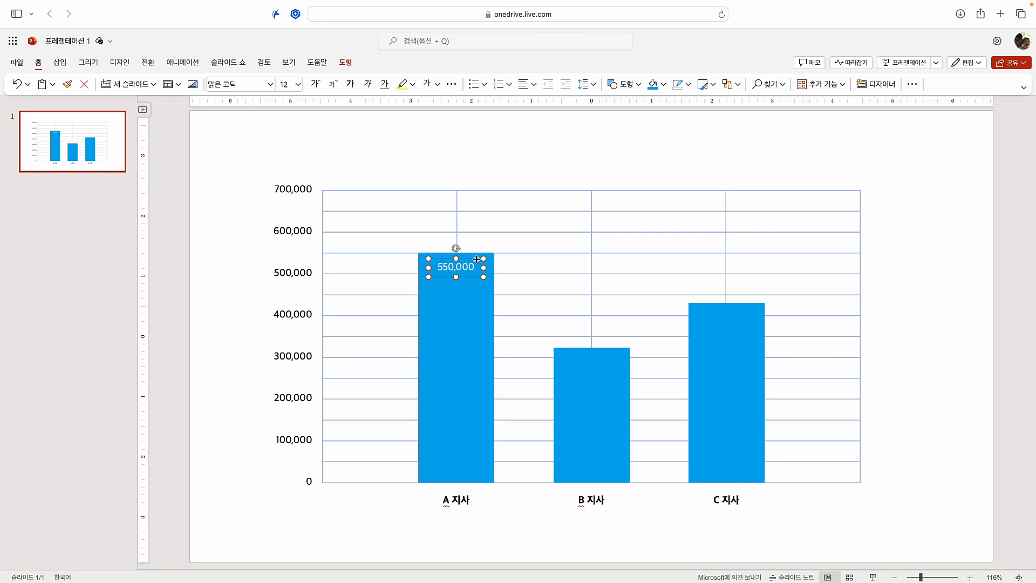
key(ctrl+c)
key(ctrl+v)
drag(476, 289, 601, 373)
double_click(604, 370)
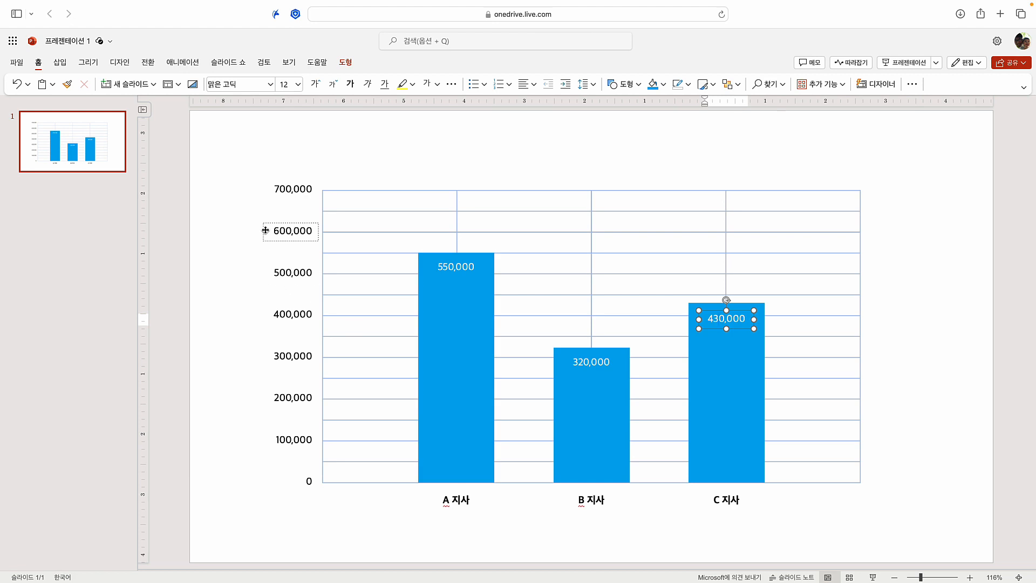
click(237, 174)
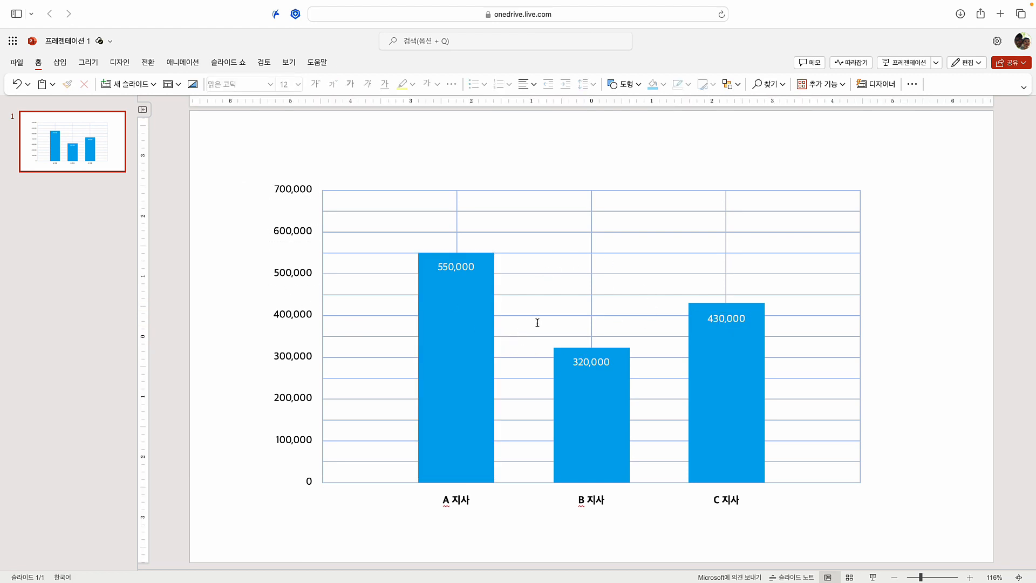
click(539, 193)
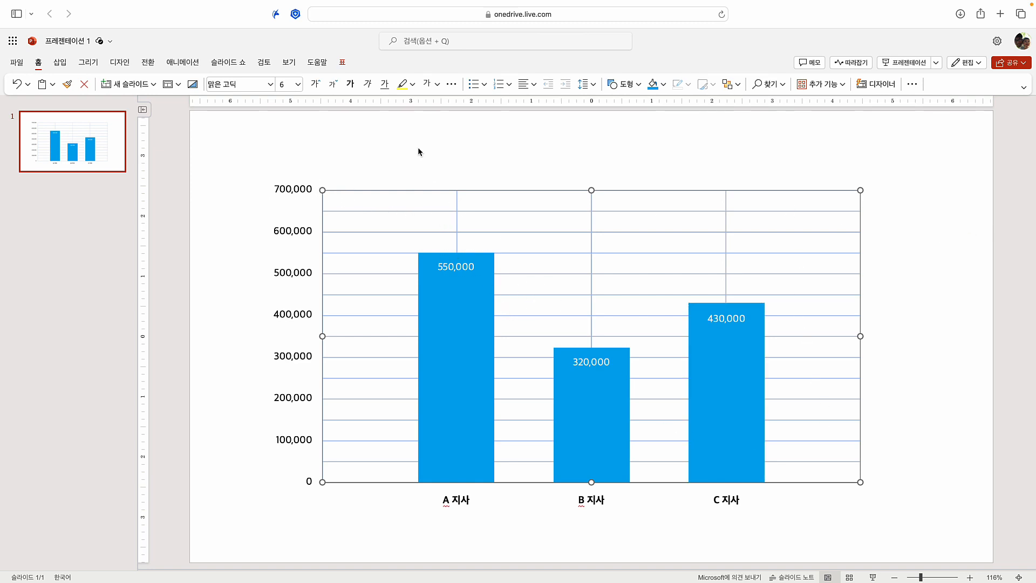
click(297, 132)
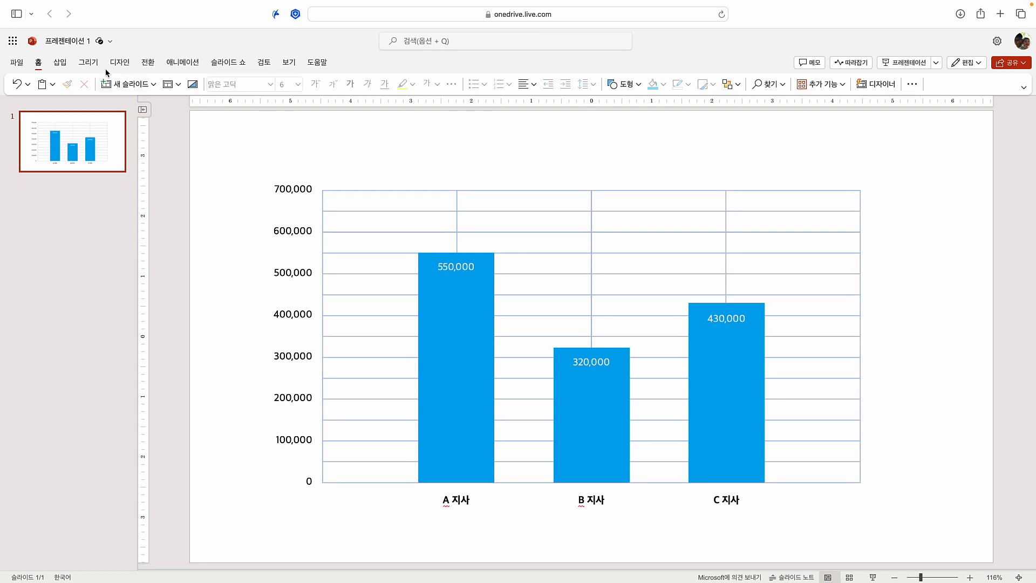
- Draw a rectangle and fit it exactly over the whole table grid, 8.93" wide and 4.85" tall
click(60, 63)
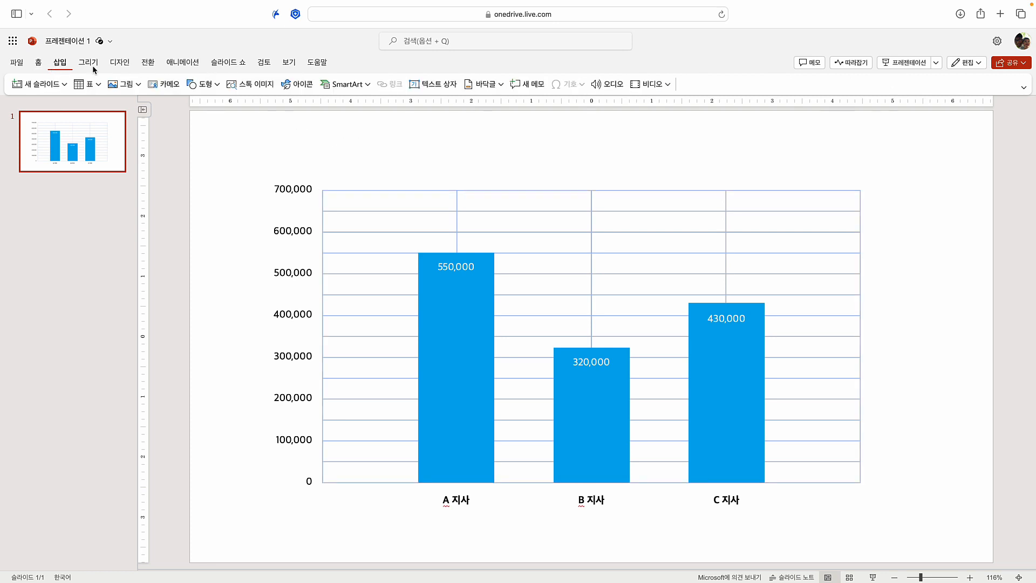
click(204, 84)
click(192, 212)
drag(350, 160, 577, 224)
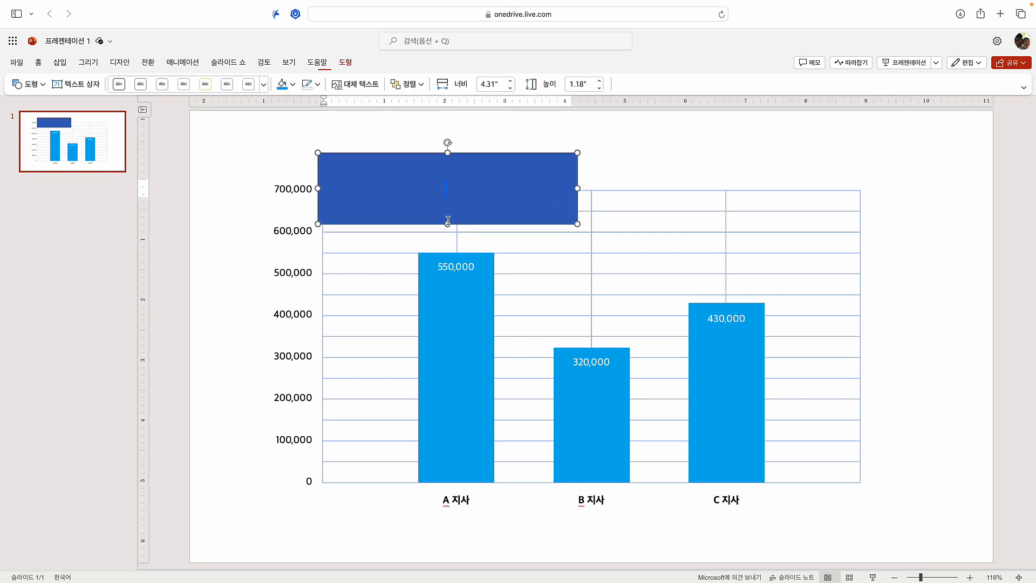
click(395, 140)
drag(421, 175, 413, 211)
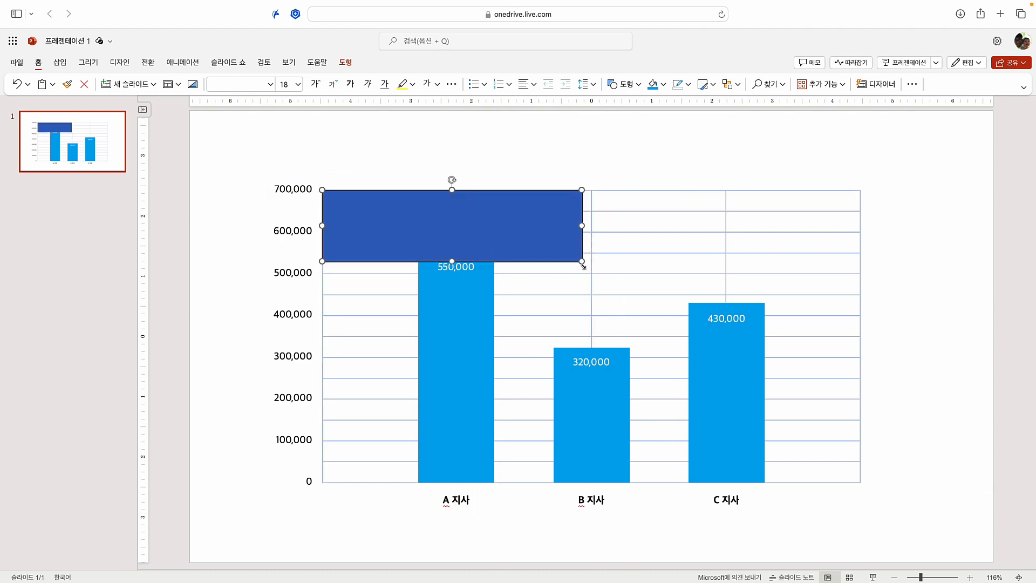
drag(581, 226, 860, 226)
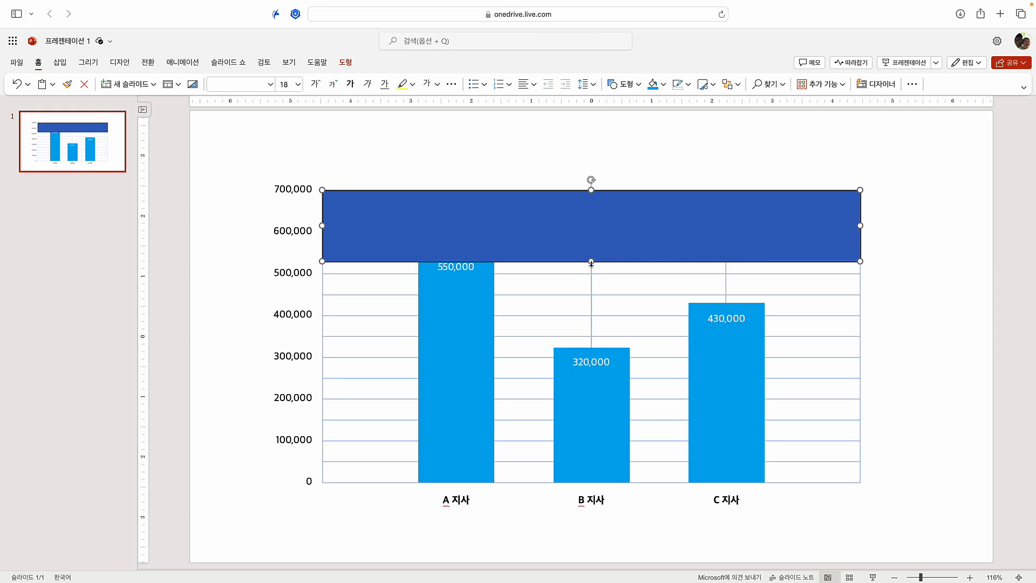
drag(591, 262, 591, 482)
- Fill the large rectangle covering the grid with white
click(345, 62)
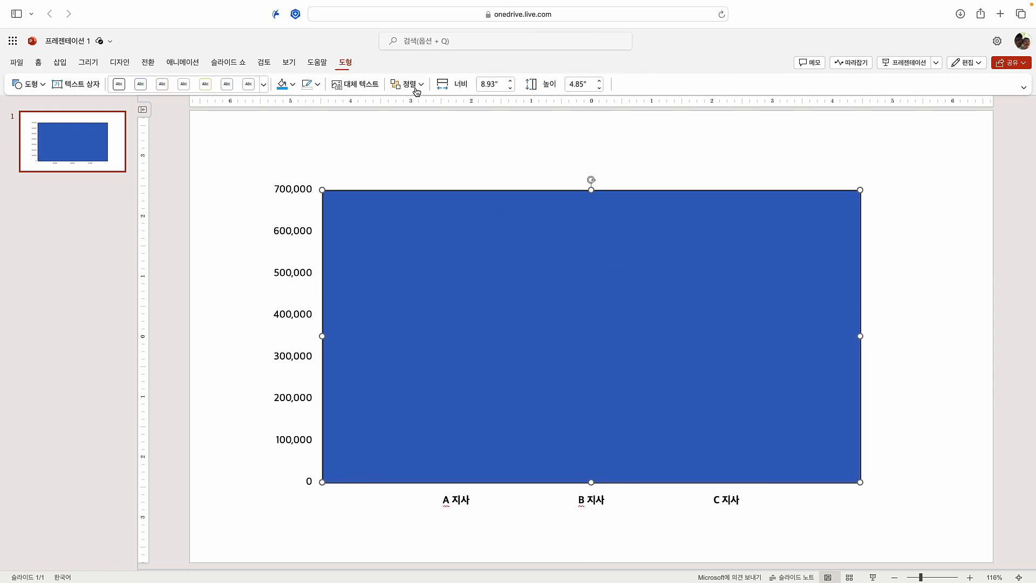
click(292, 85)
click(288, 124)
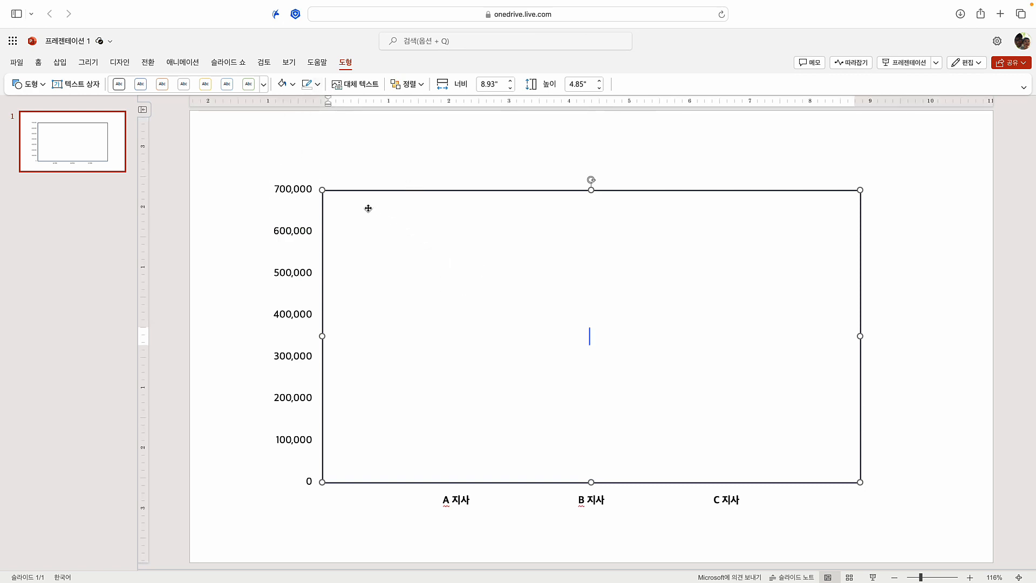
- Send the white rectangle to the back, behind the table and bars
right_click(346, 195)
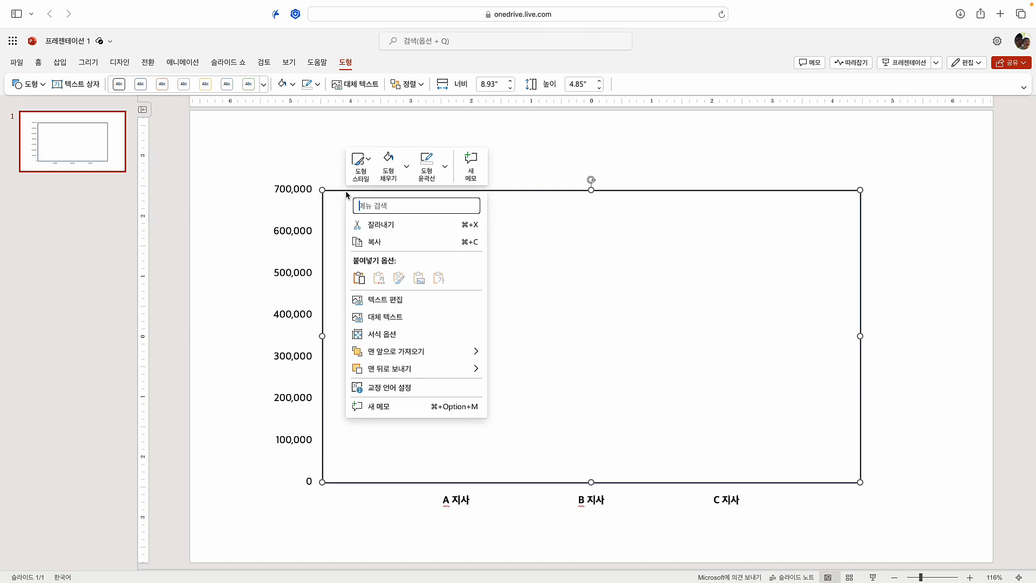
mouse_move(460, 372)
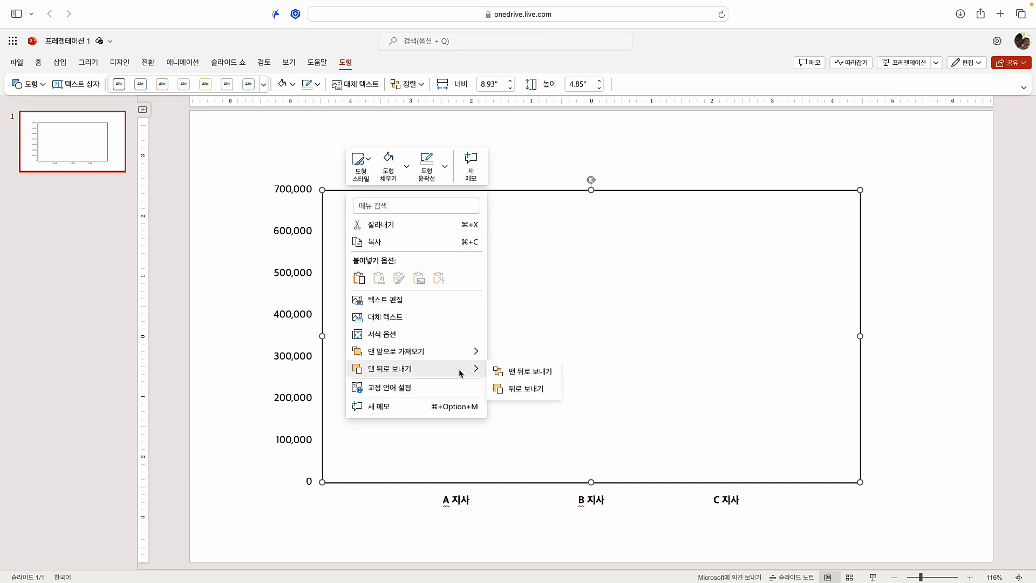
click(516, 372)
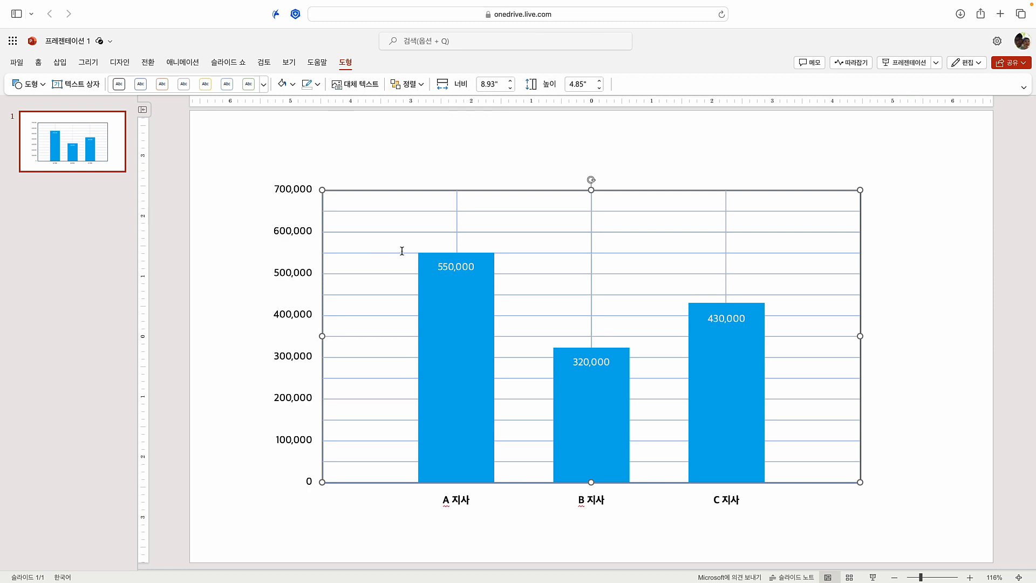
- Delete the table's lower nine rows, keeping the top five
click(217, 345)
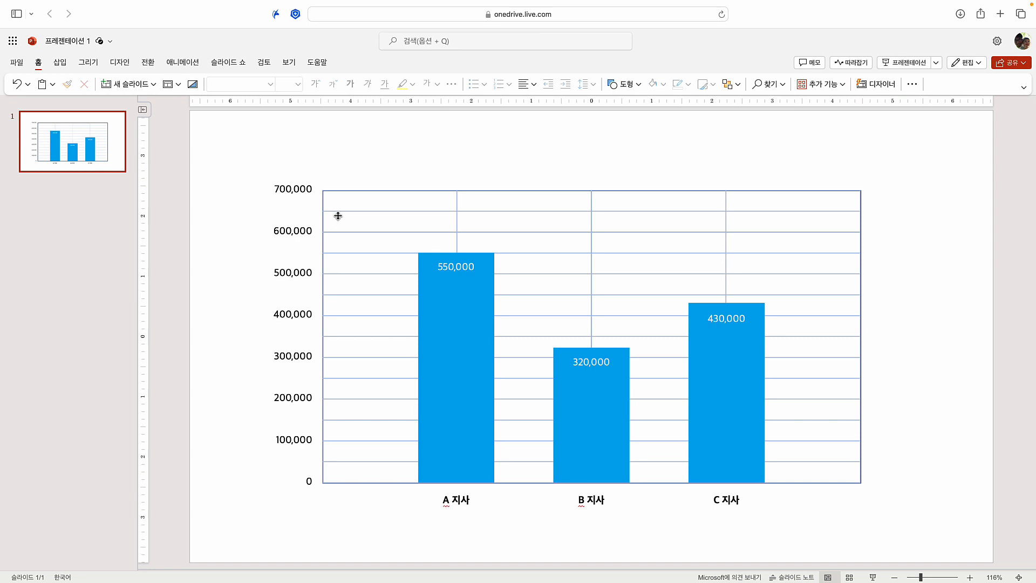
drag(331, 299, 847, 473)
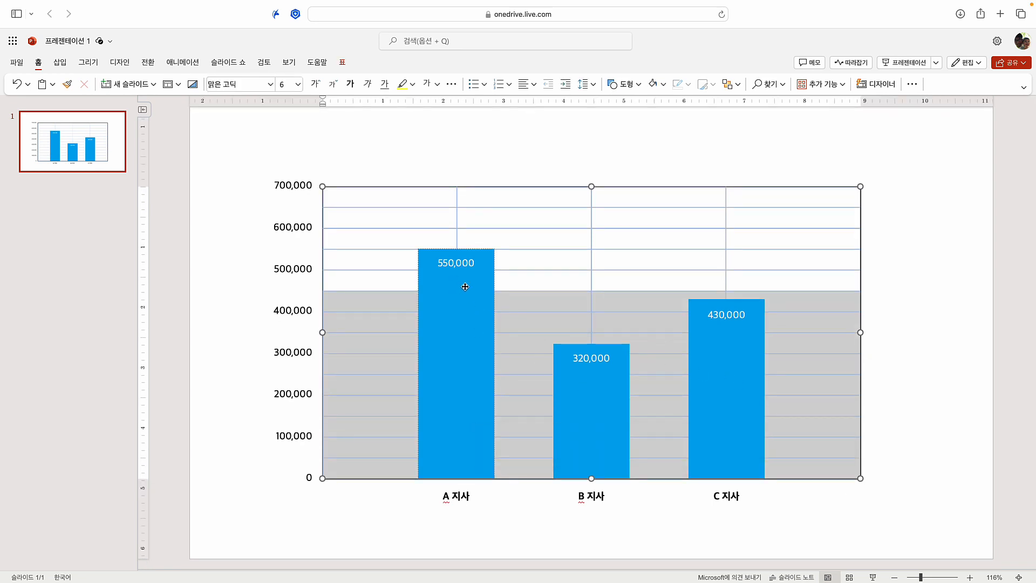
click(345, 64)
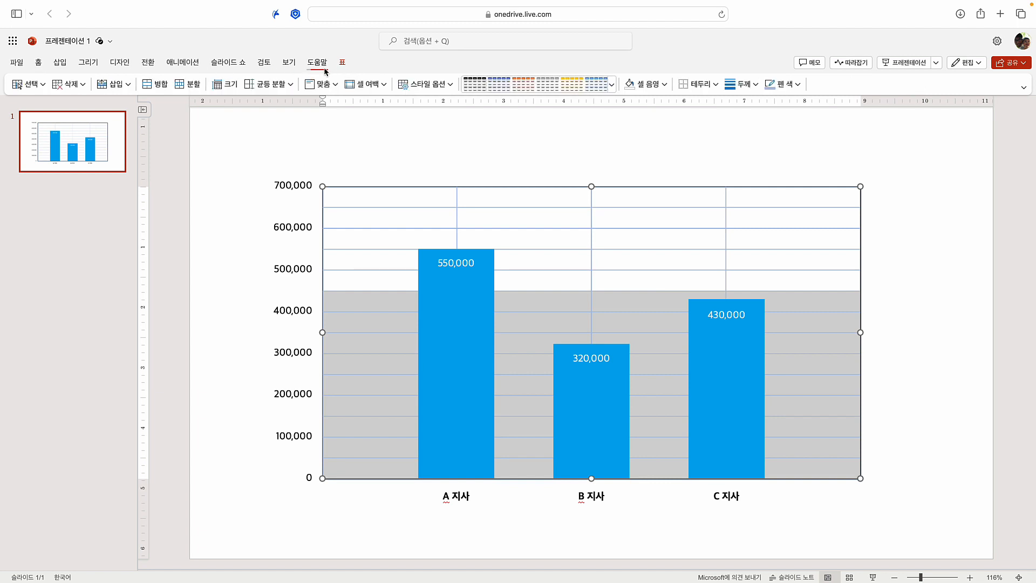
click(76, 87)
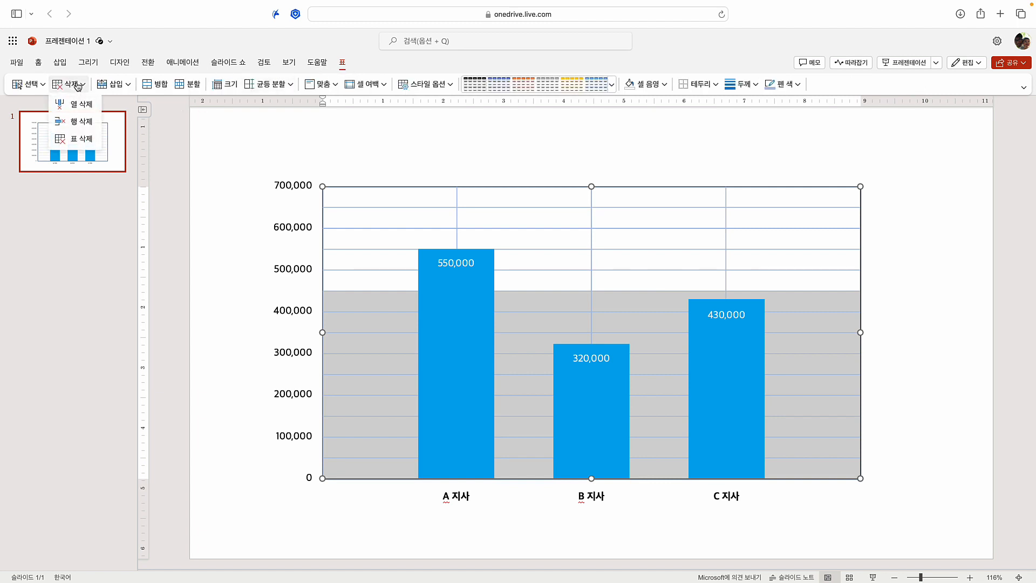
click(80, 123)
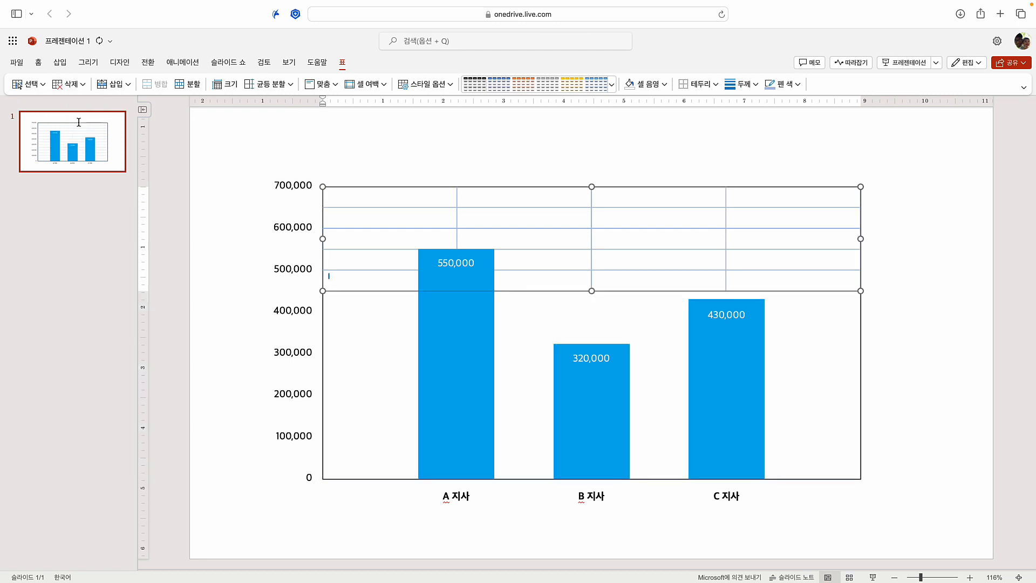
- Stretch the five-row table down to the chart's baseline at 0
click(381, 145)
click(612, 229)
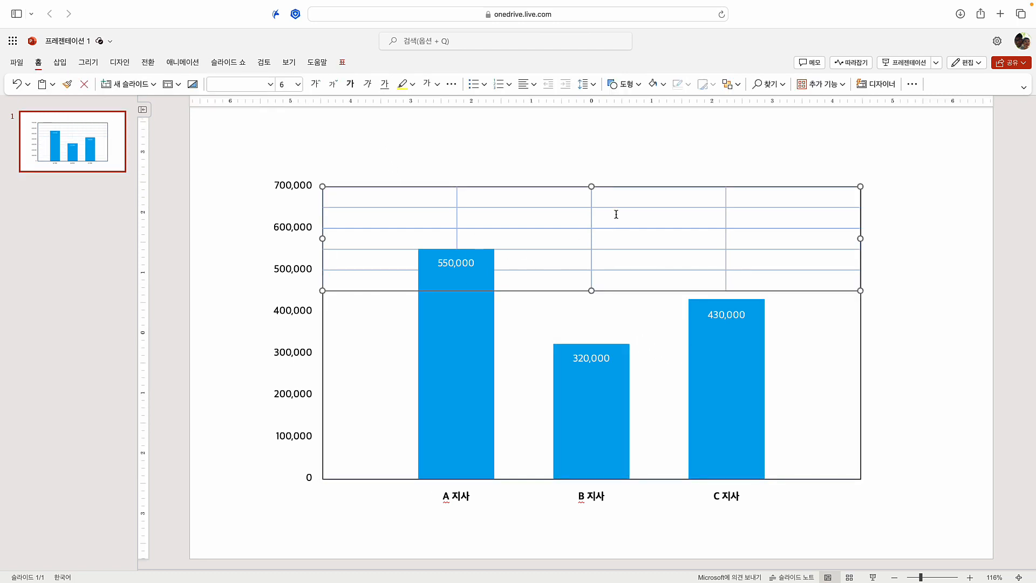
drag(592, 292, 589, 479)
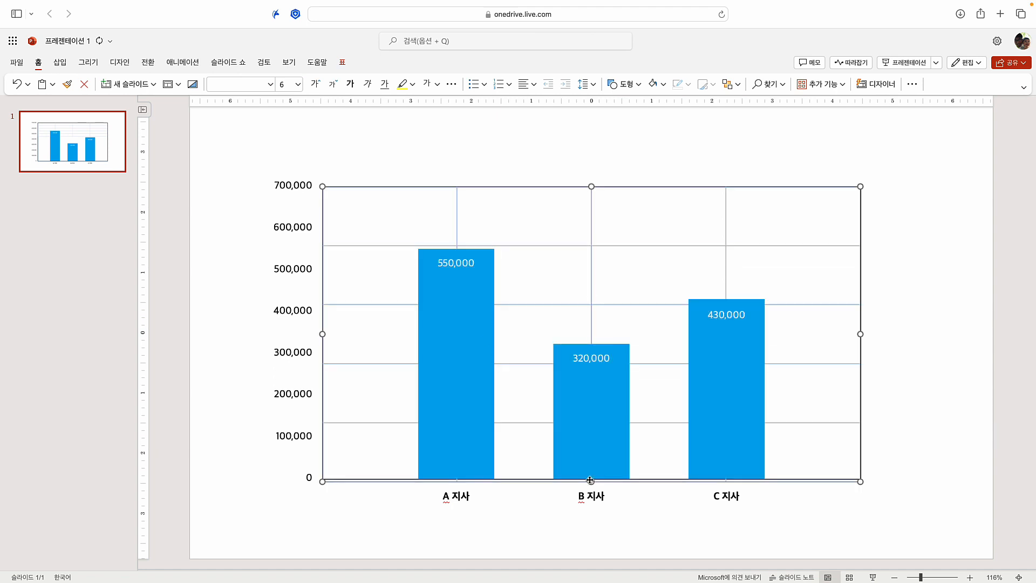
click(906, 341)
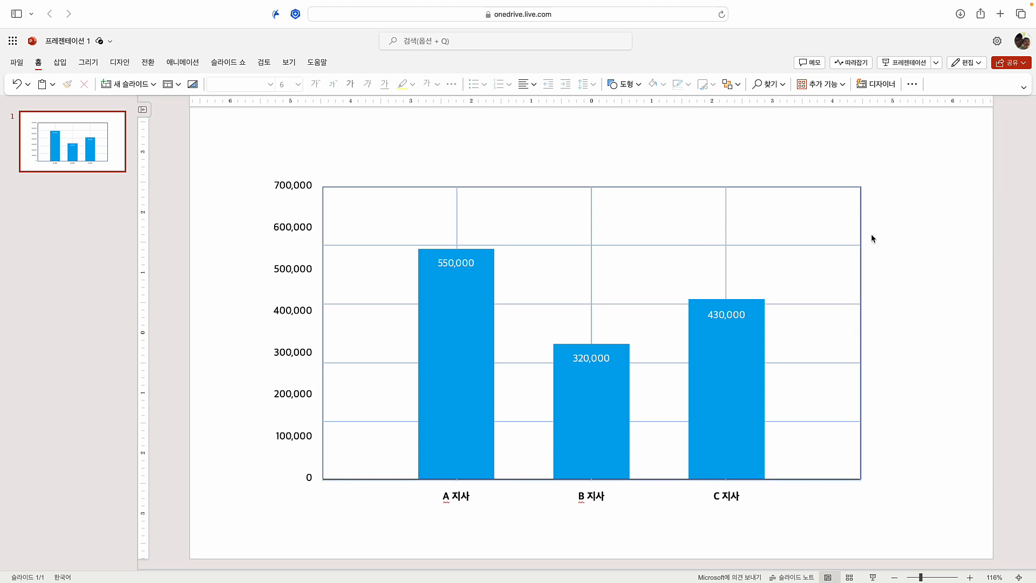
- Copy the 700,000 label to the right of the grid's top edge, left-align its text and change it to 5
click(279, 184)
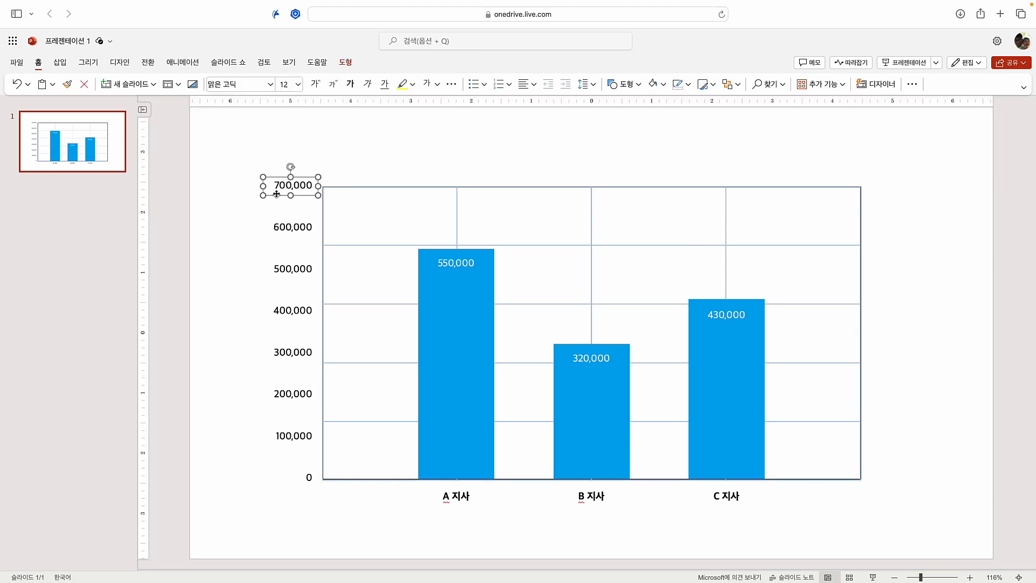
drag(277, 194, 876, 197)
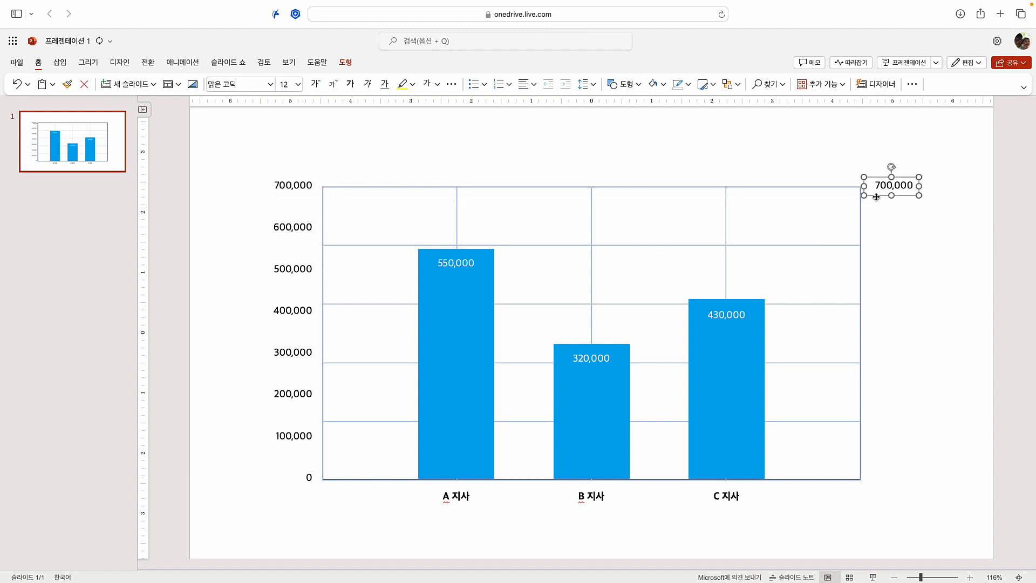
click(525, 84)
click(536, 123)
drag(907, 187, 872, 188)
text(5)
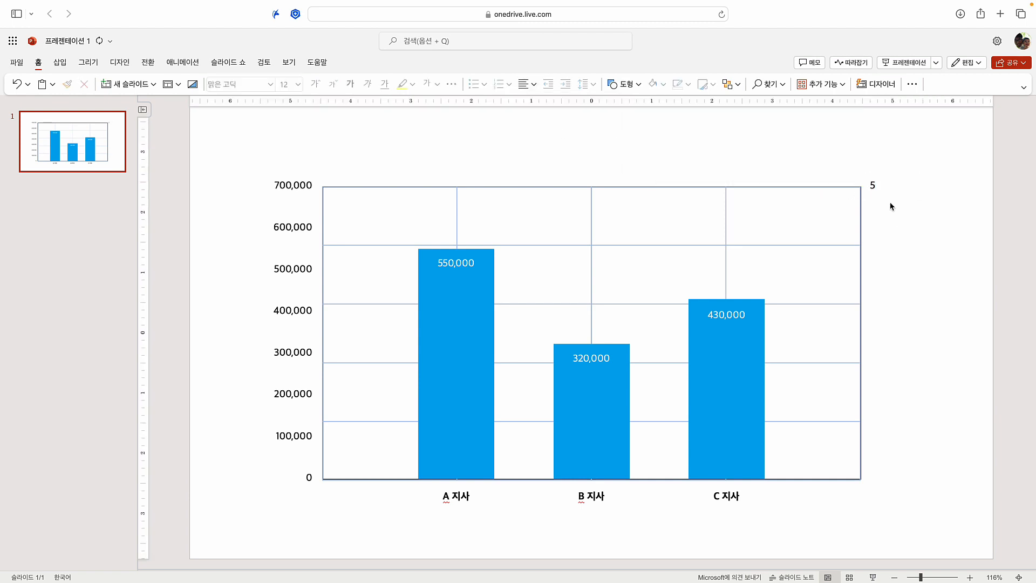
- Duplicate the 5 label beside each lower gridline and the baseline, for six labels in total
key(Escape)
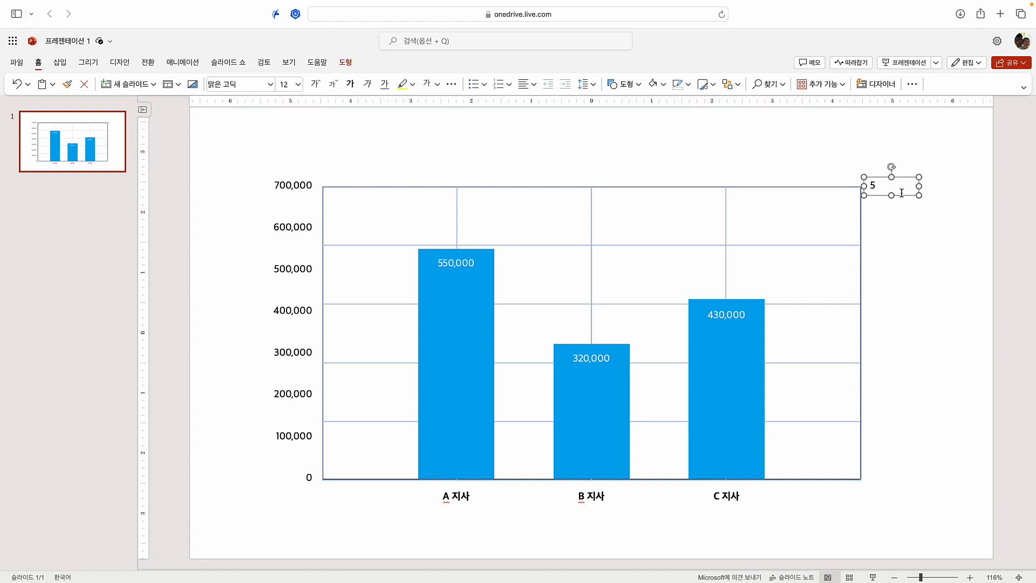
key(super+d)
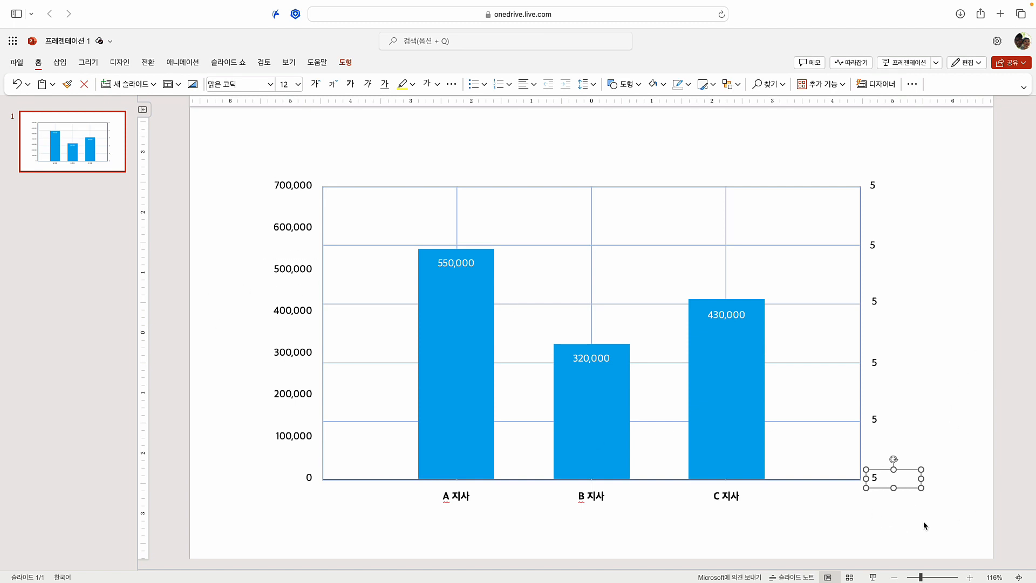
- Distribute the six secondary axis labels vertically, align them left and nudge them slightly away from the grid
drag(956, 510, 818, 157)
click(731, 84)
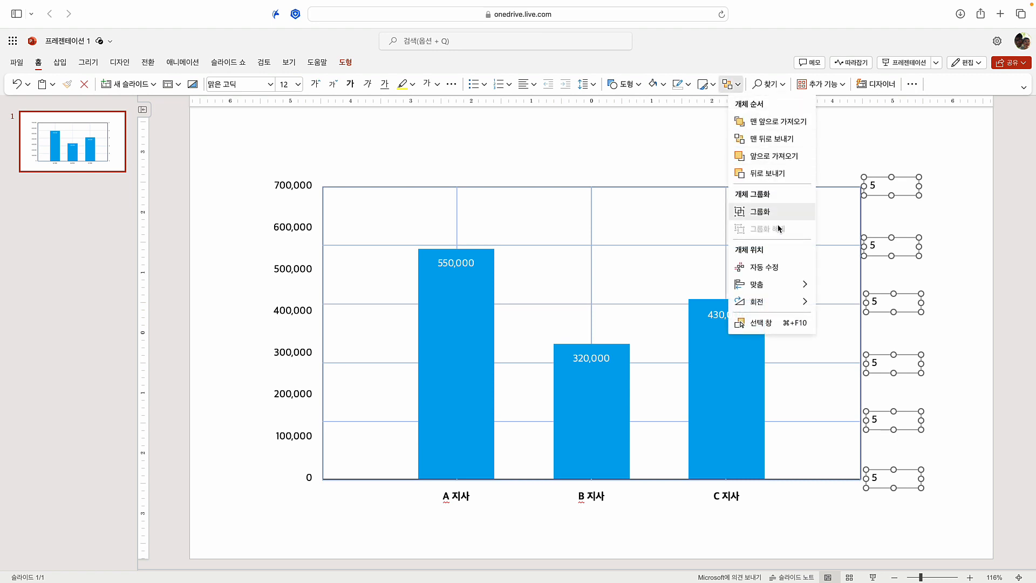
mouse_move(782, 285)
click(863, 415)
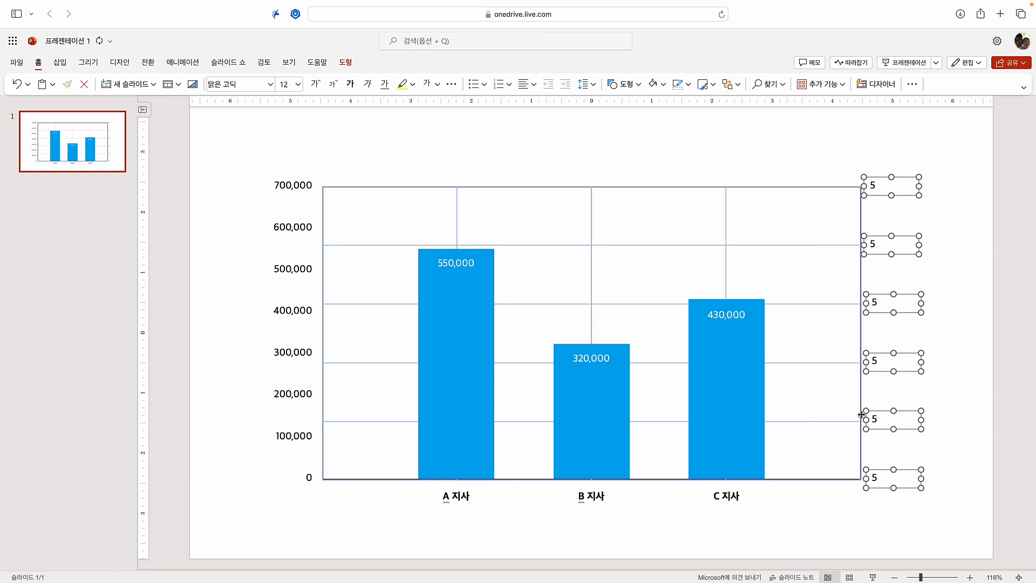
click(732, 84)
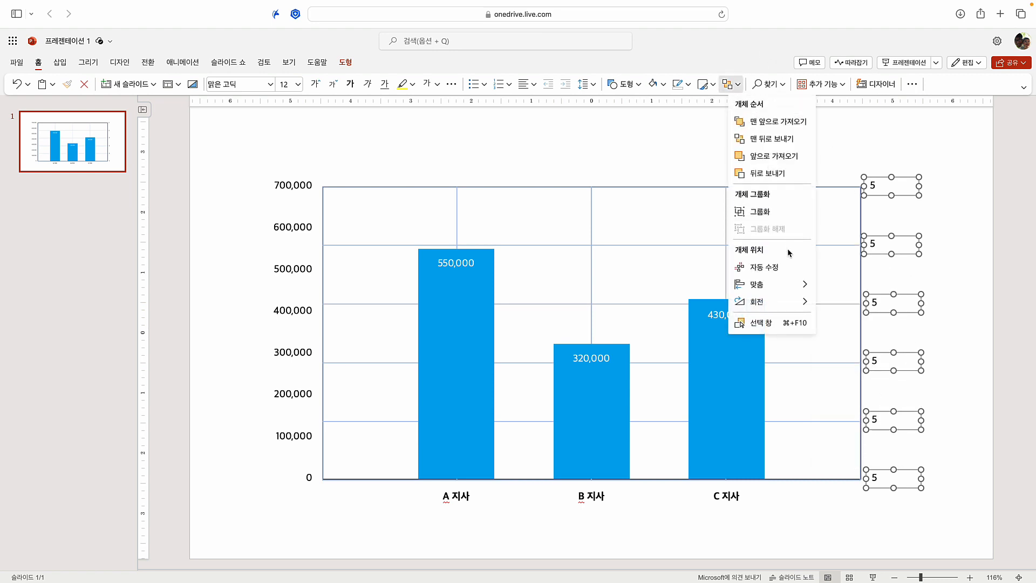
mouse_move(782, 289)
click(837, 289)
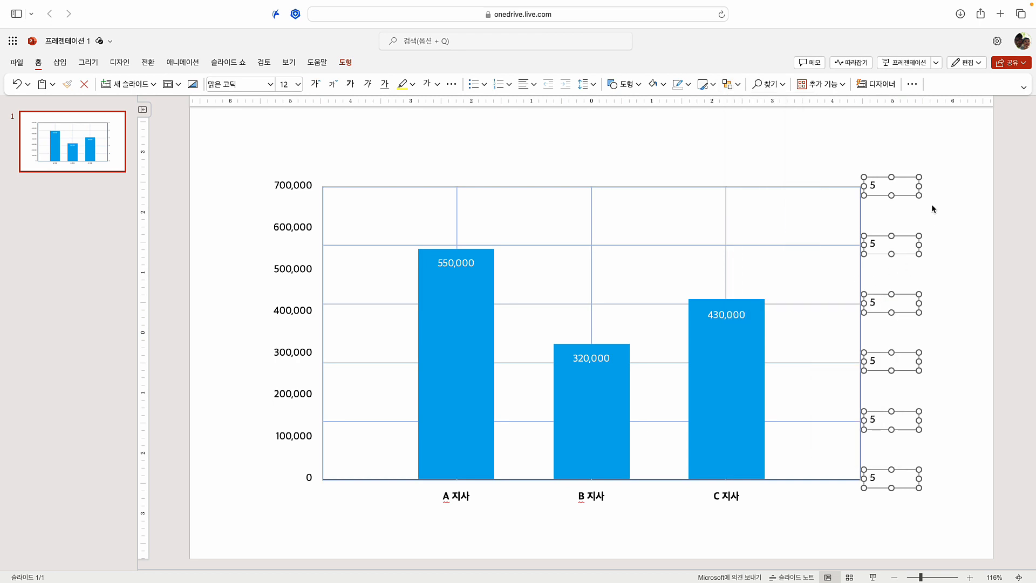
key(Right)
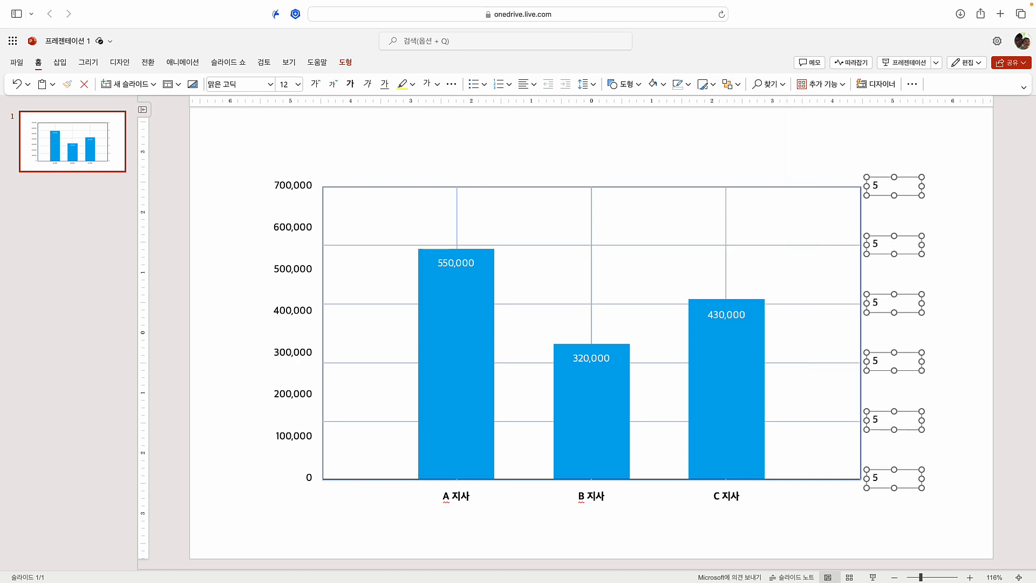
- Change the five secondary axis labels below the top one to 4, 4, 2, 1 and 0
click(875, 245)
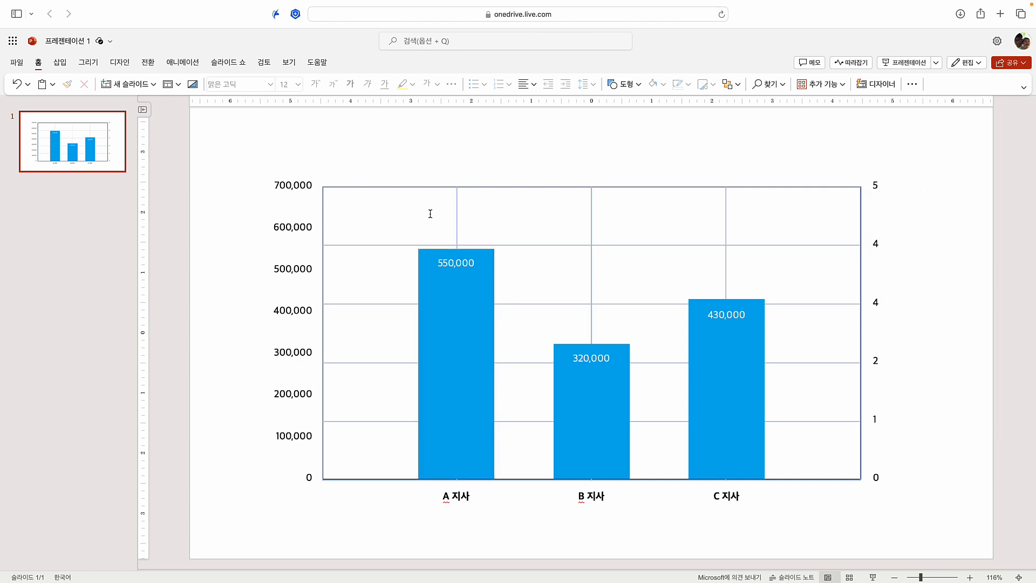
- Draw a small oval about 0.39" wide and 0.34" tall on the A 지사 bar
click(59, 63)
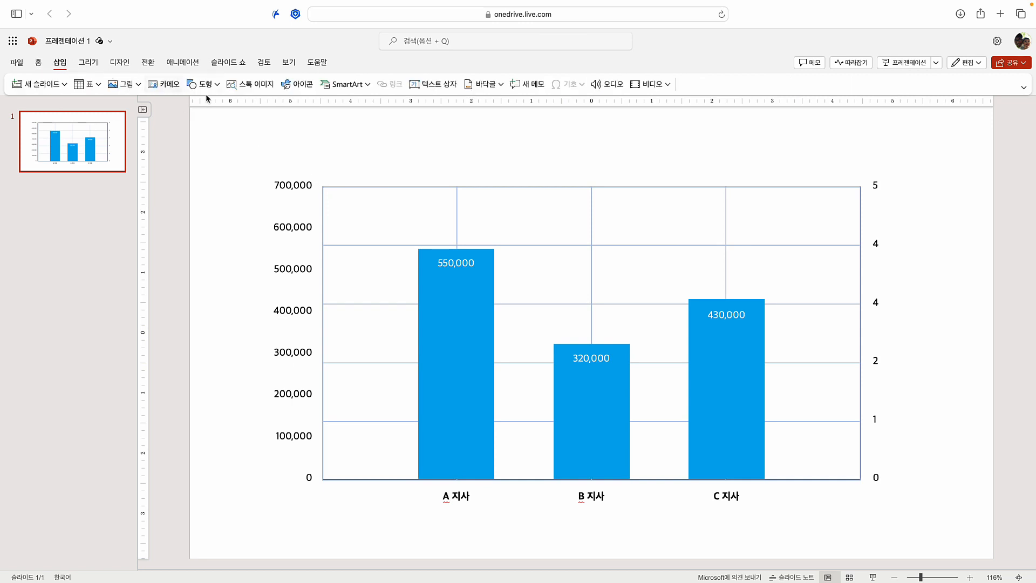
click(204, 84)
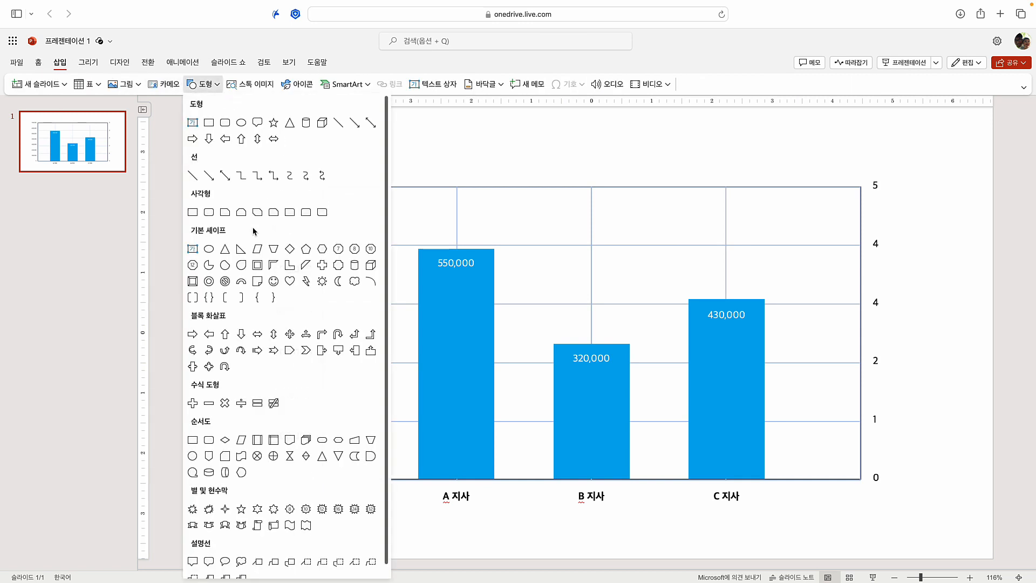
click(209, 249)
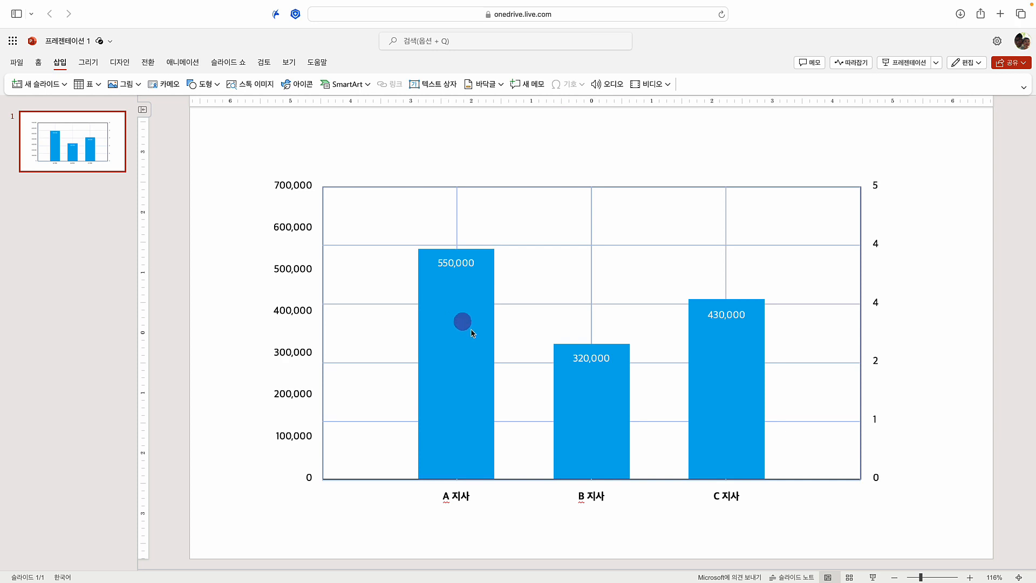
drag(471, 329, 477, 335)
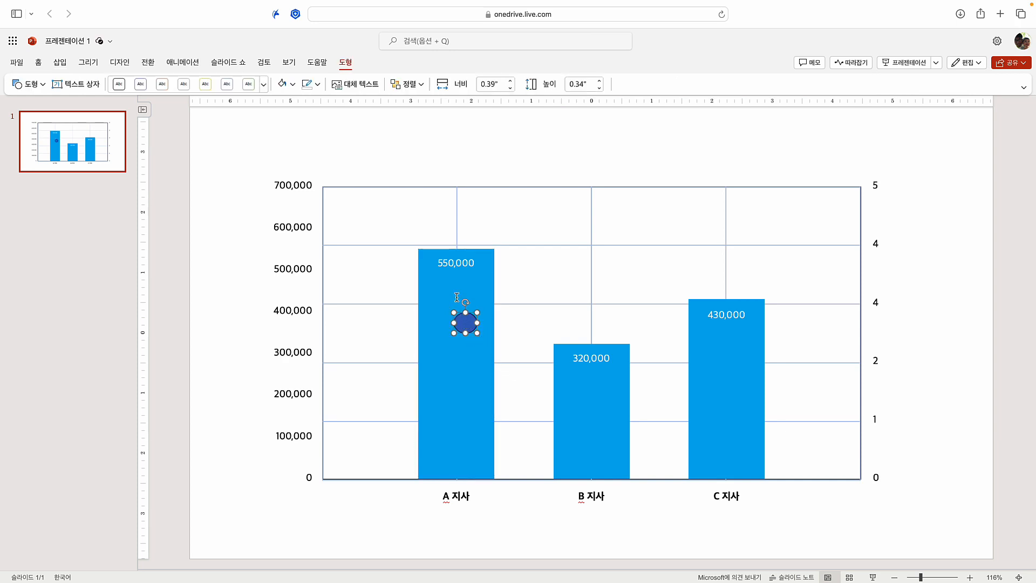
click(495, 158)
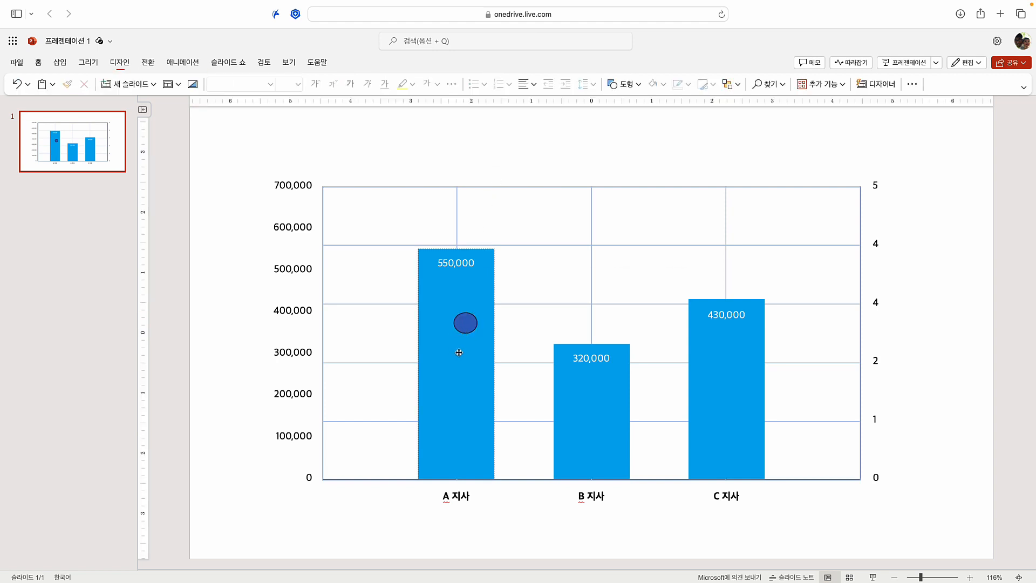
- Set the small oval's width and height to 0.15"
click(468, 325)
click(472, 318)
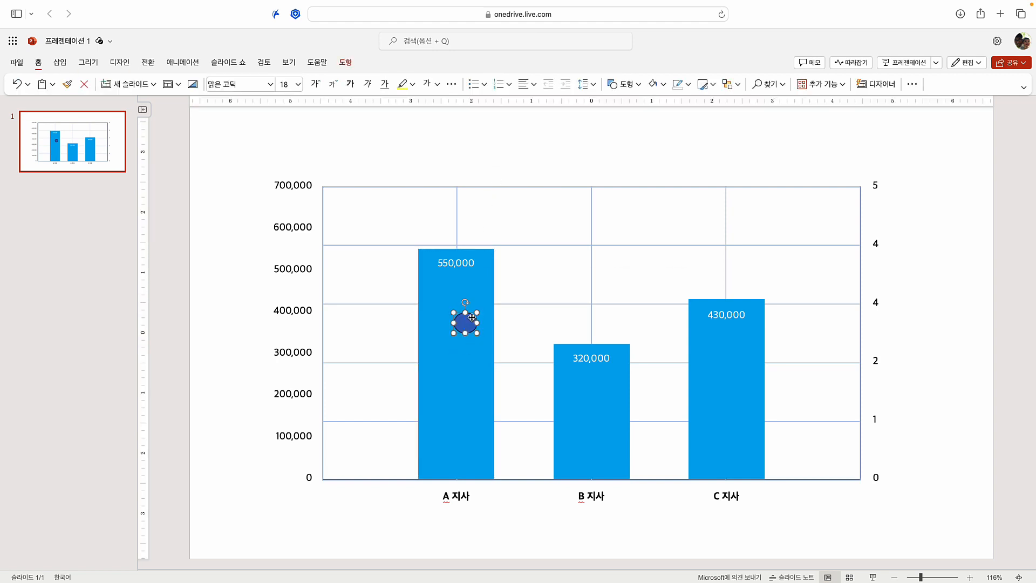
right_click(471, 321)
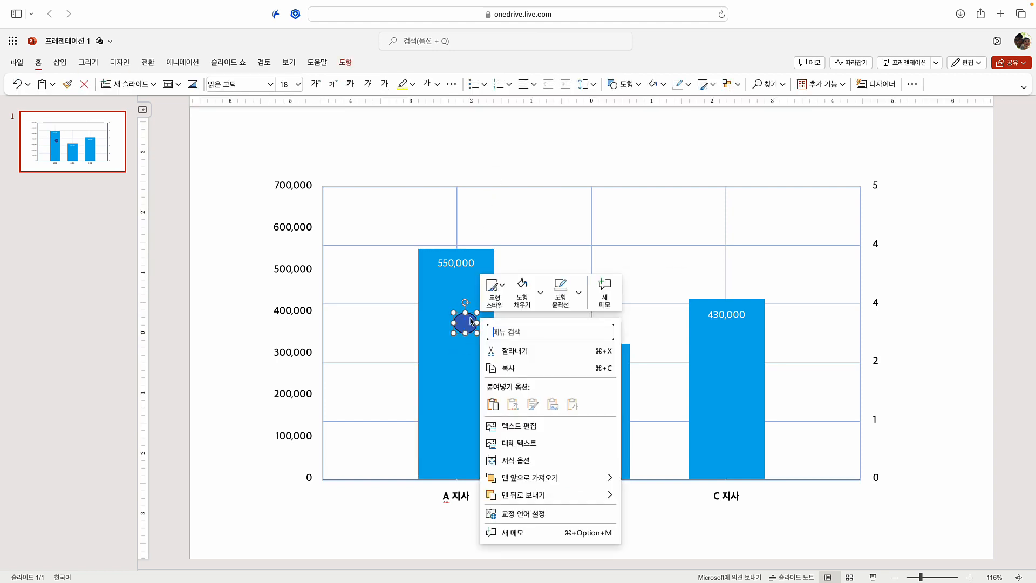
click(544, 460)
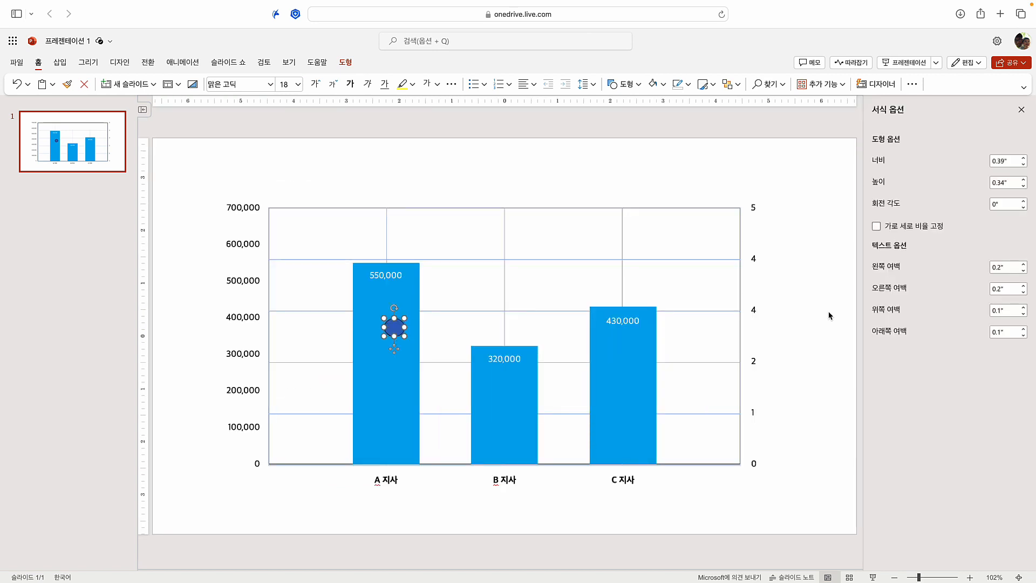
click(1004, 161)
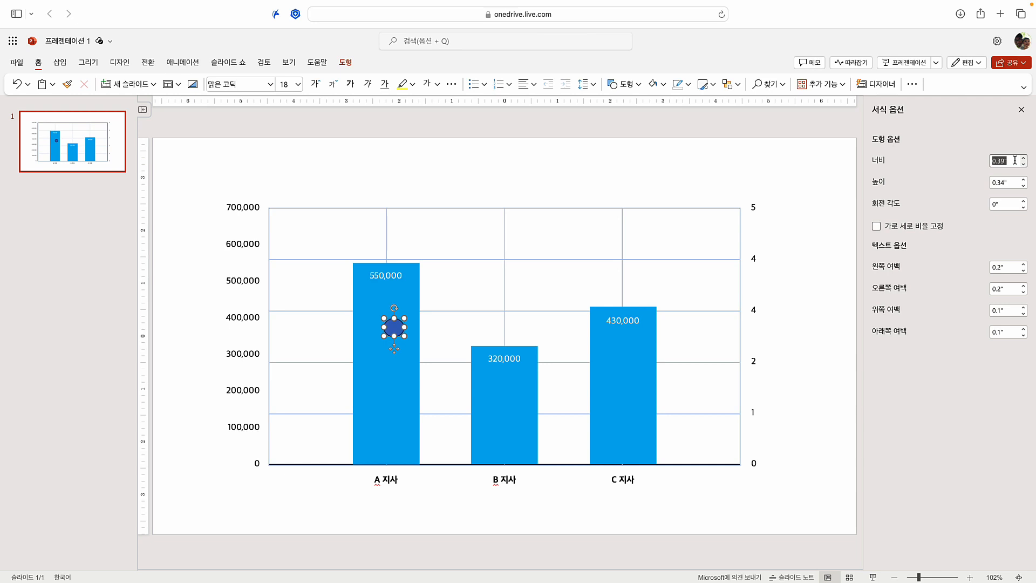
text(0.15)
key(Return)
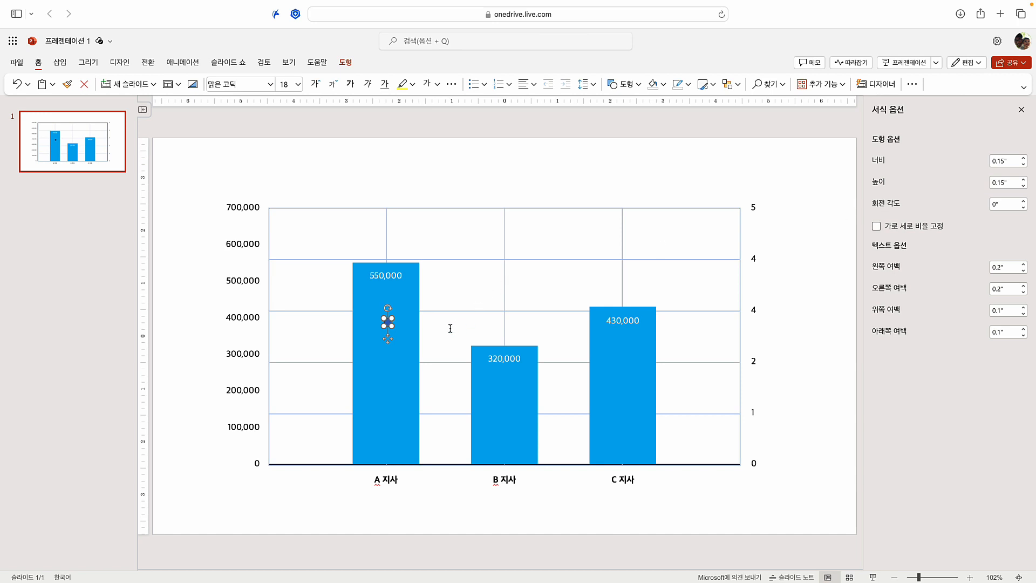
- Fill the small circle on the A 지사 bar with a custom orange
click(346, 64)
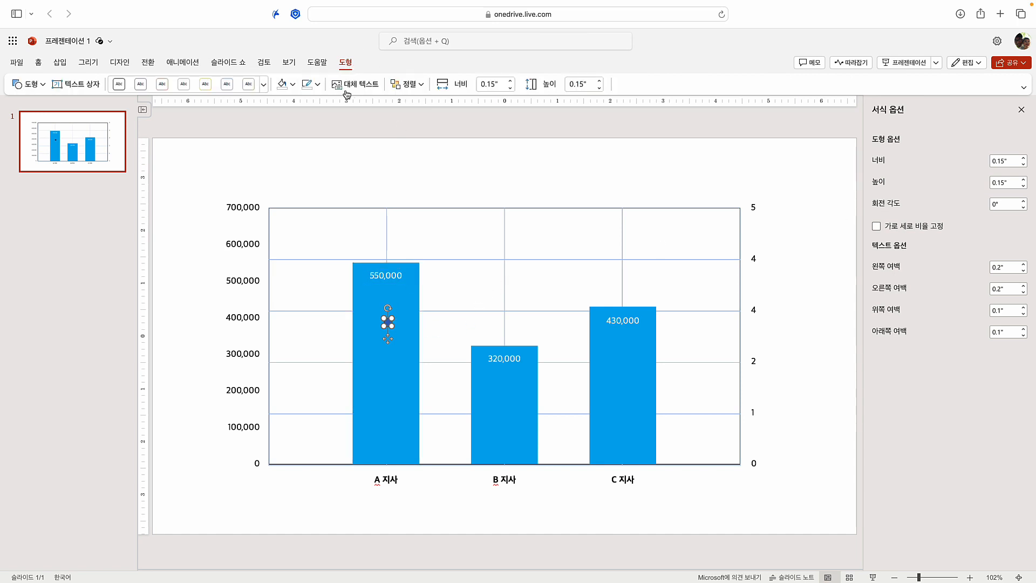
click(295, 86)
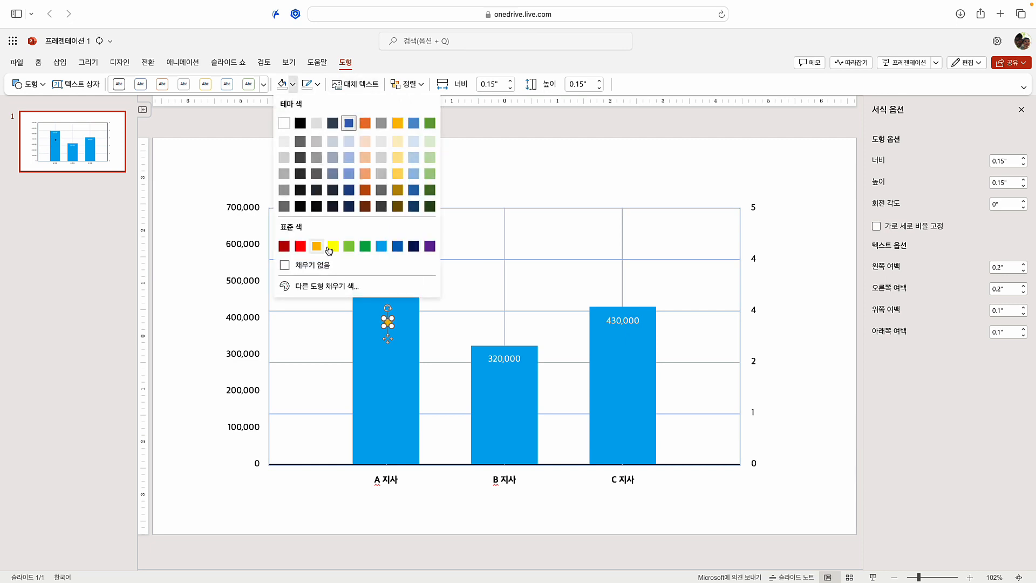
click(351, 291)
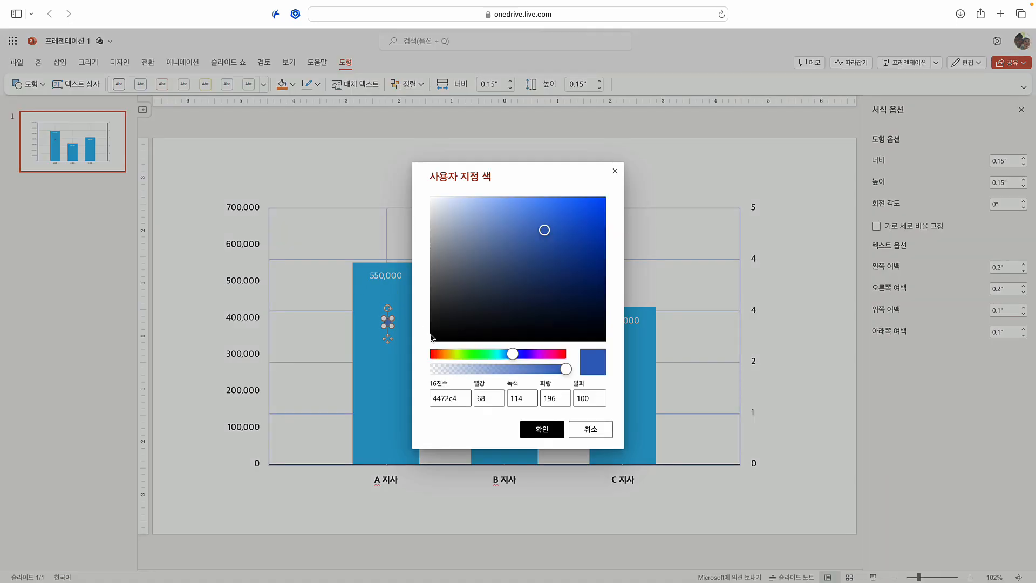
drag(467, 354, 450, 356)
drag(544, 229, 619, 199)
drag(453, 354, 444, 354)
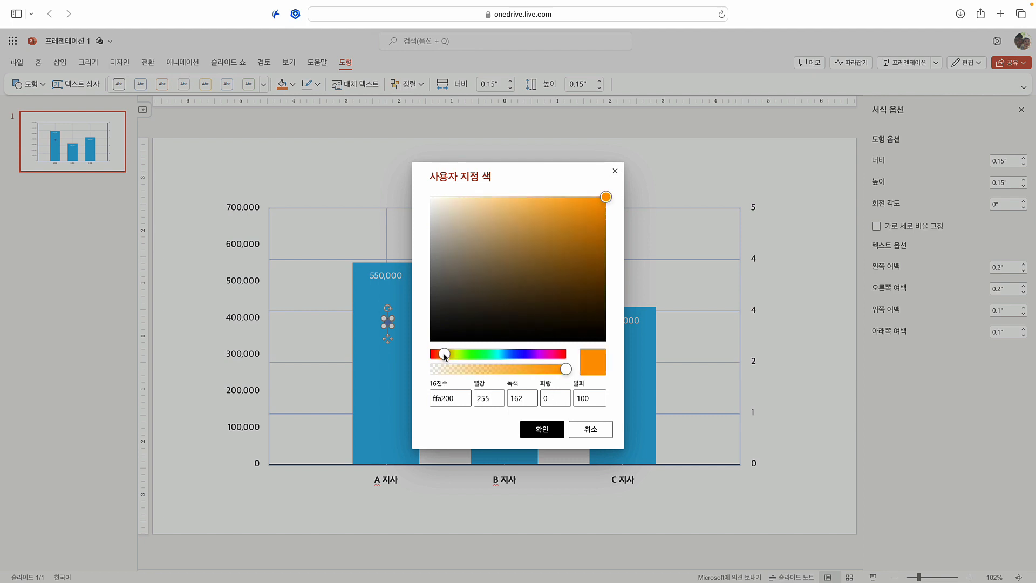
click(542, 429)
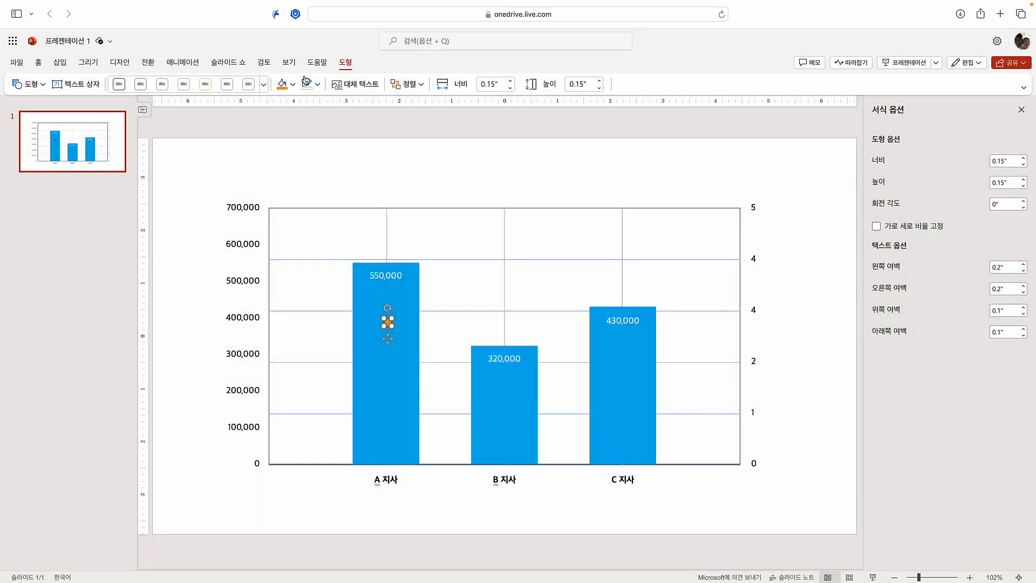
- Set the outline of the small circle on the A 지사 bar to a custom darker orange
click(320, 84)
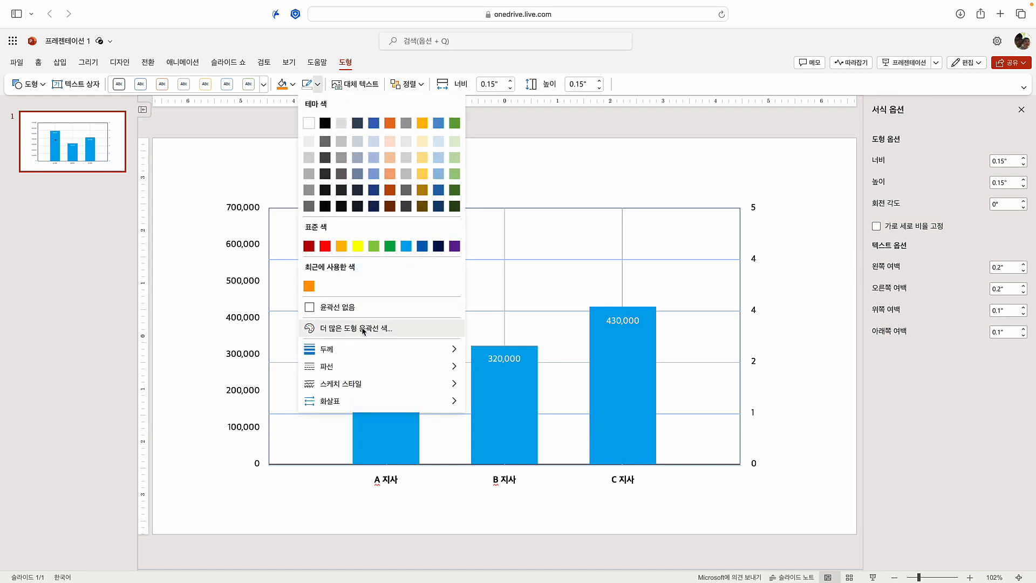
click(390, 327)
drag(451, 355, 443, 353)
drag(508, 289, 618, 213)
click(536, 428)
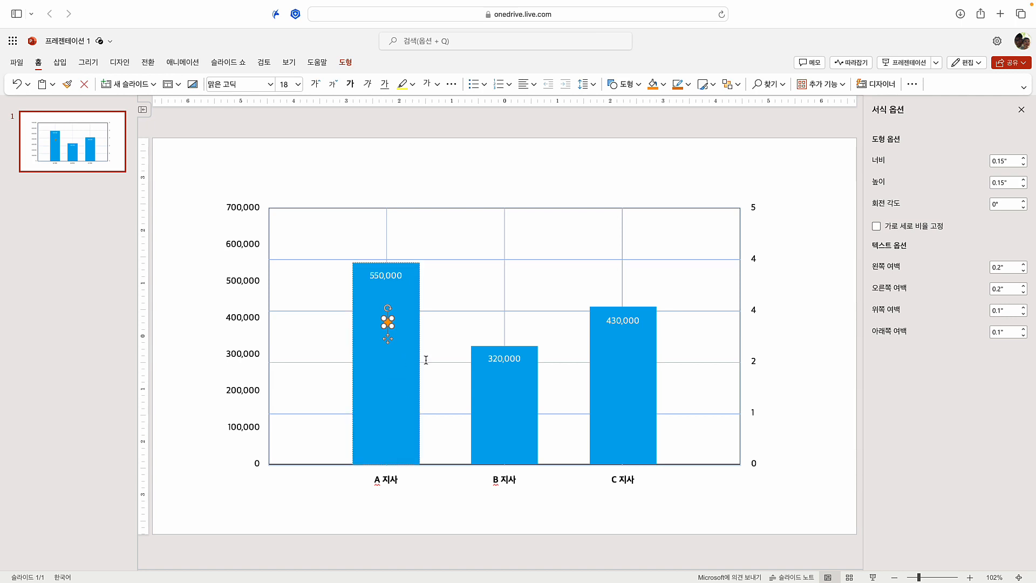
- Change the lower of the two secondary axis labels reading 4 to 3
click(758, 310)
drag(753, 310, 752, 308)
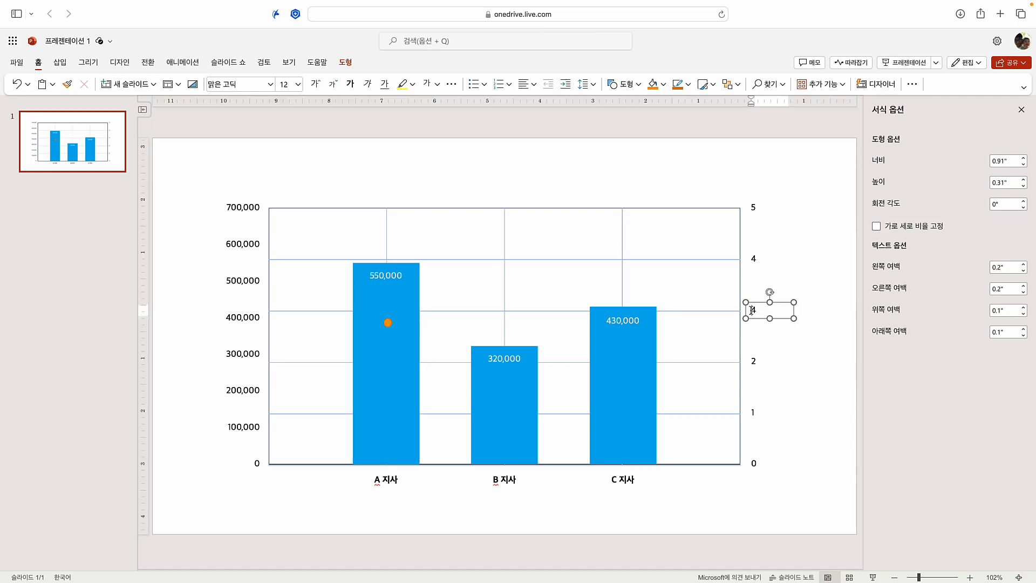
key(BackSpace)
key(BackSpace)
text(3)
- Move the orange circle up to just below the 550,000 label, and place copies above B 지사 at about 4.5 and C 지사 at 4
click(387, 322)
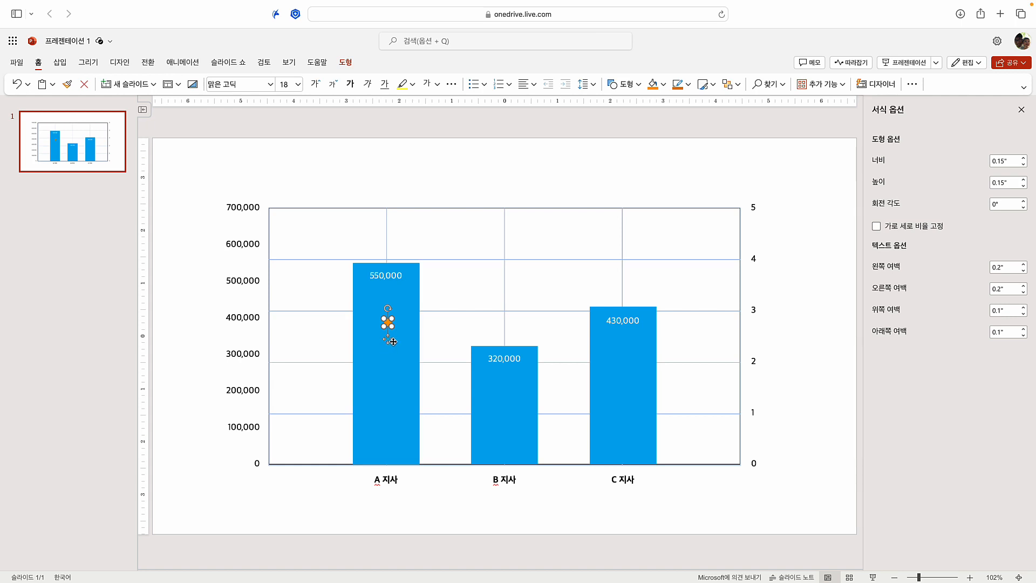
drag(387, 339, 386, 306)
drag(382, 300, 395, 313)
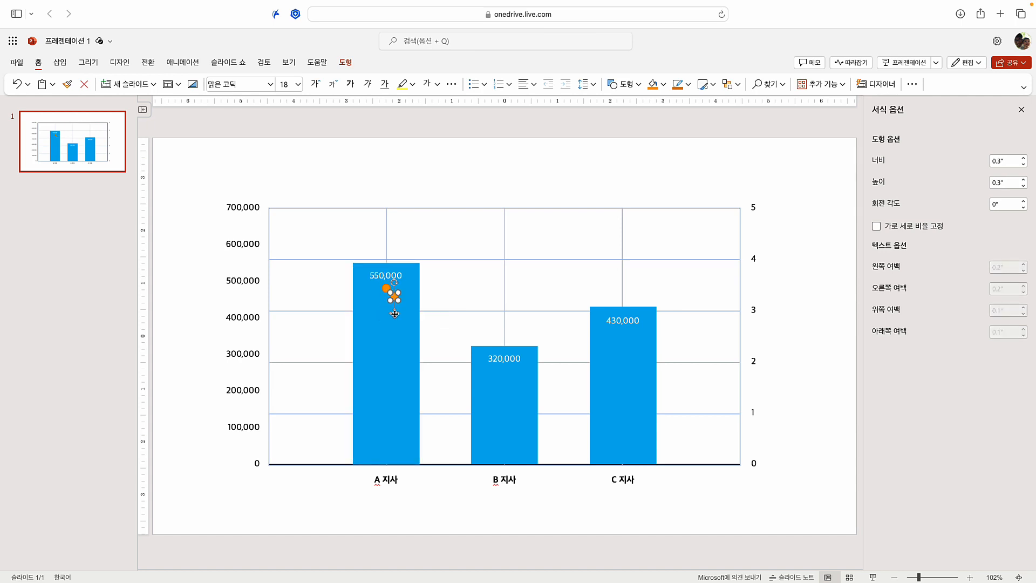
drag(394, 314, 621, 277)
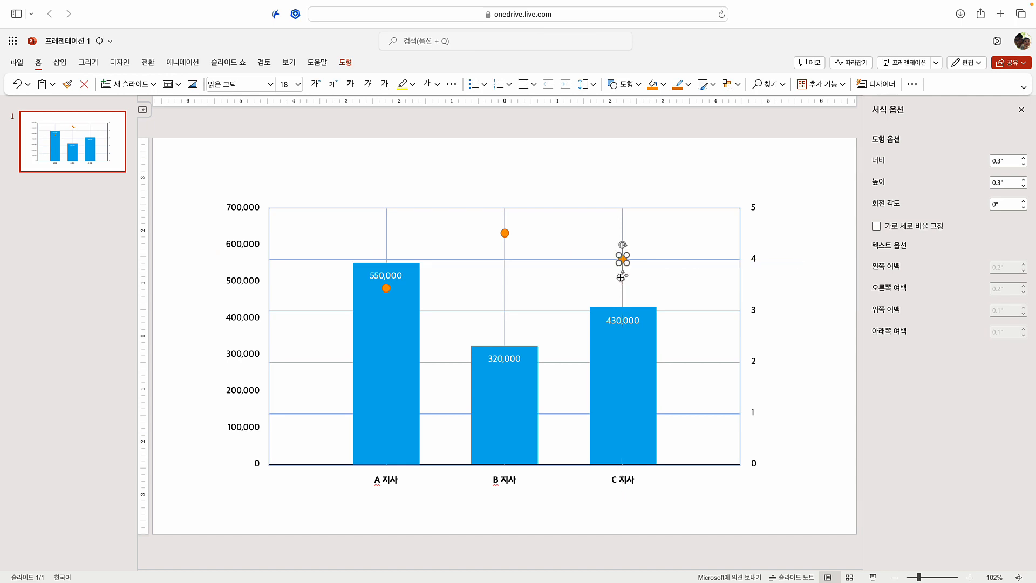
click(815, 288)
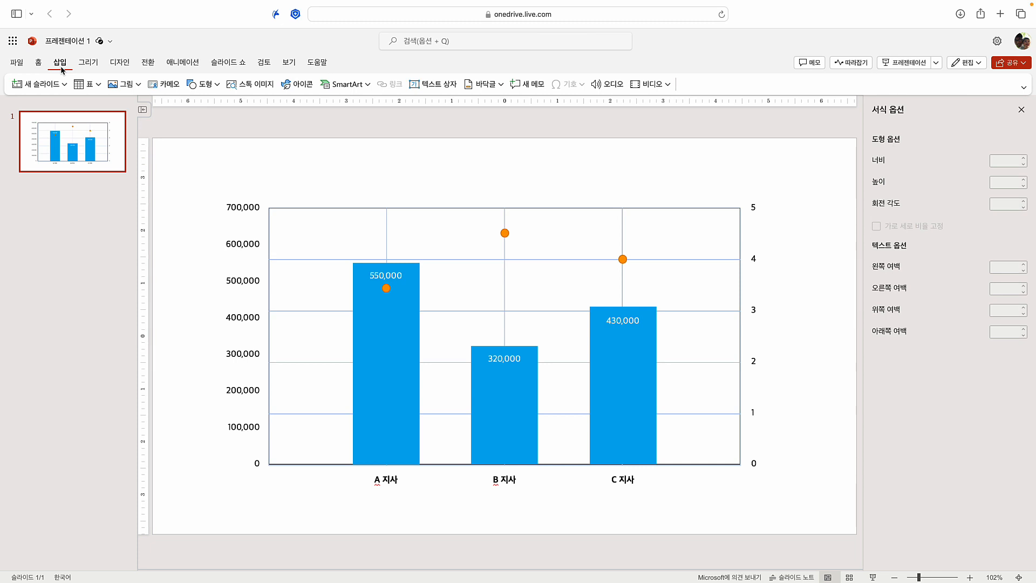
- Draw a straight line connecting the orange markers of A 지사 and B 지사
click(192, 85)
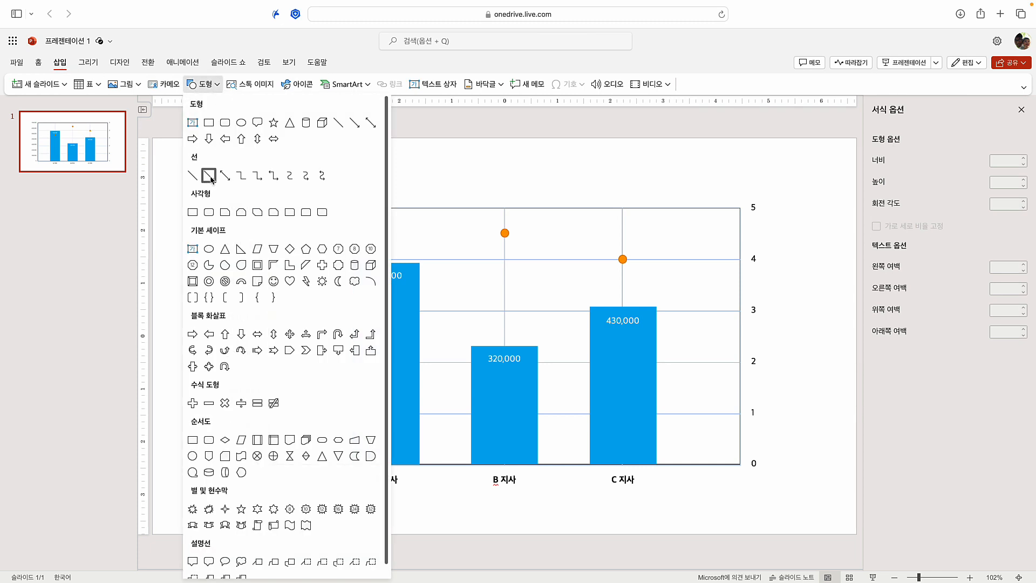
click(193, 175)
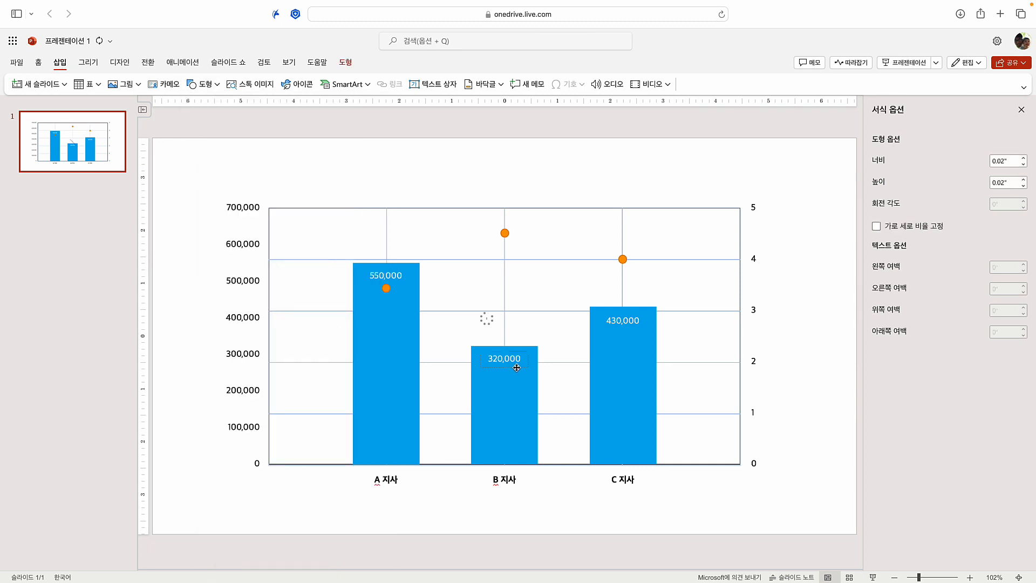
drag(486, 318, 539, 371)
drag(486, 318, 387, 288)
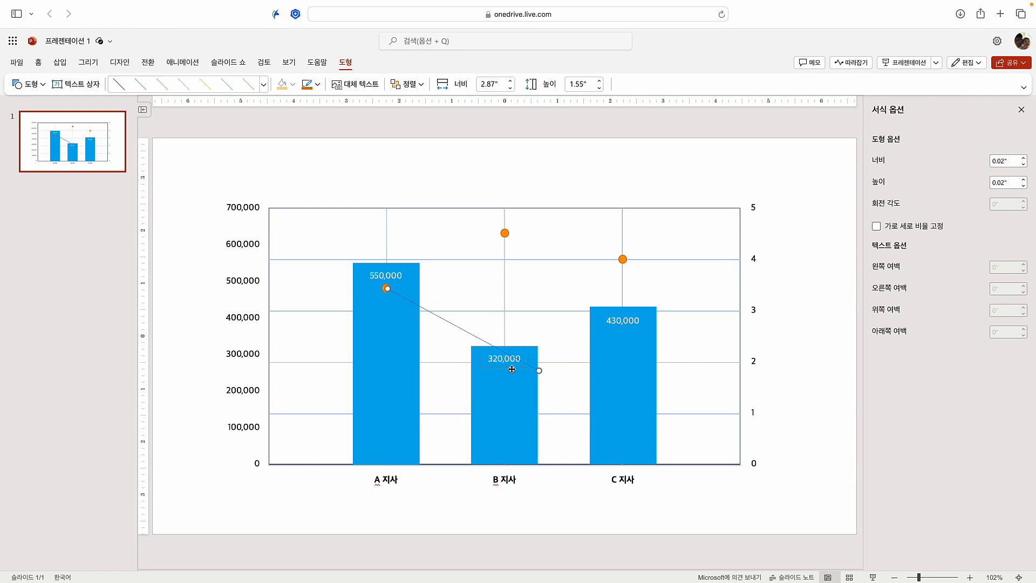
mouse_move(539, 371)
mouse_down()
mouse_move(500, 253)
mouse_move(504, 233)
mouse_up()
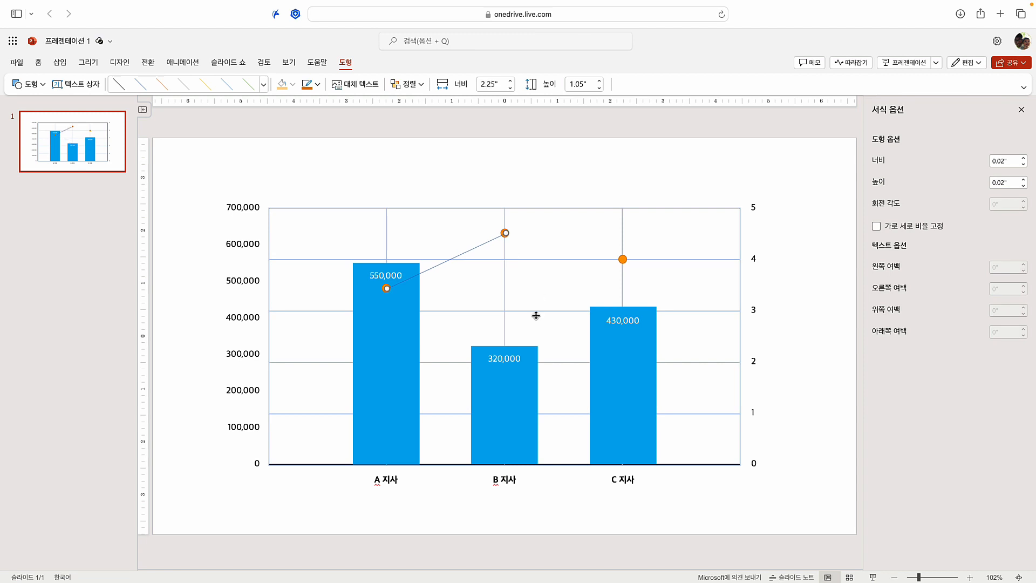
- Recolor the connecting line with the recently used dark orange and give it a thicker weight
click(307, 85)
click(317, 85)
click(309, 285)
click(318, 84)
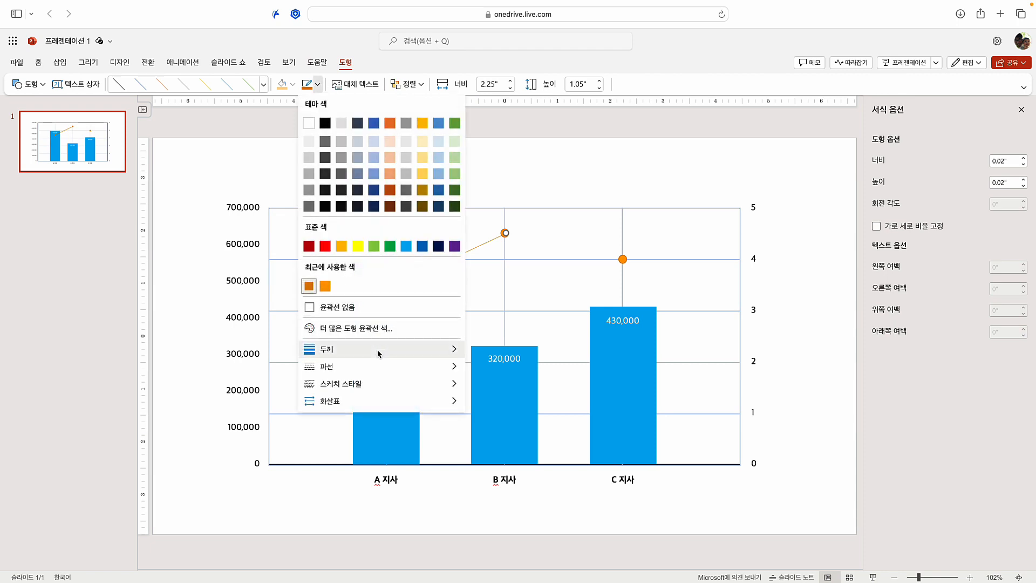
mouse_move(377, 348)
click(491, 387)
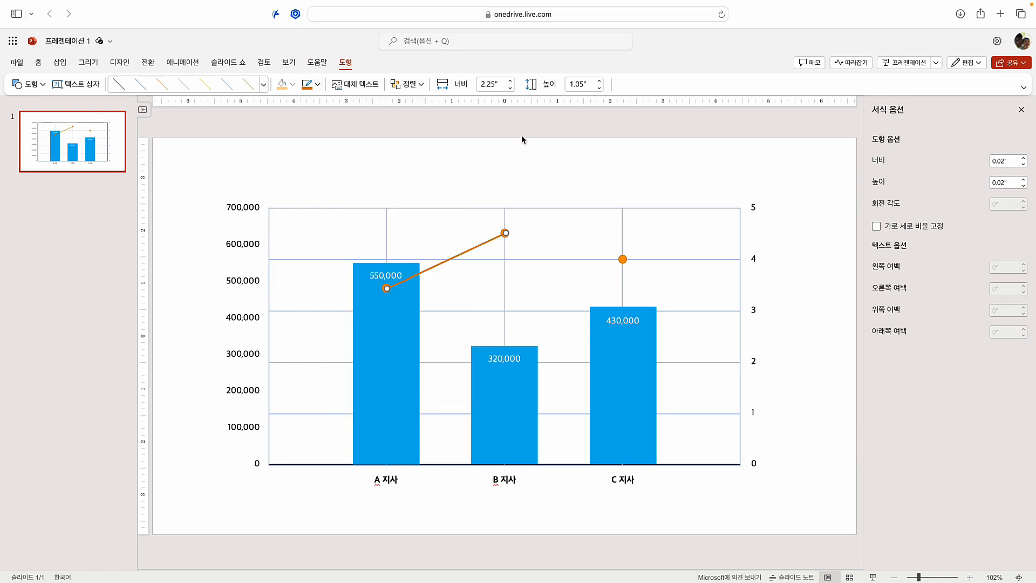
click(504, 158)
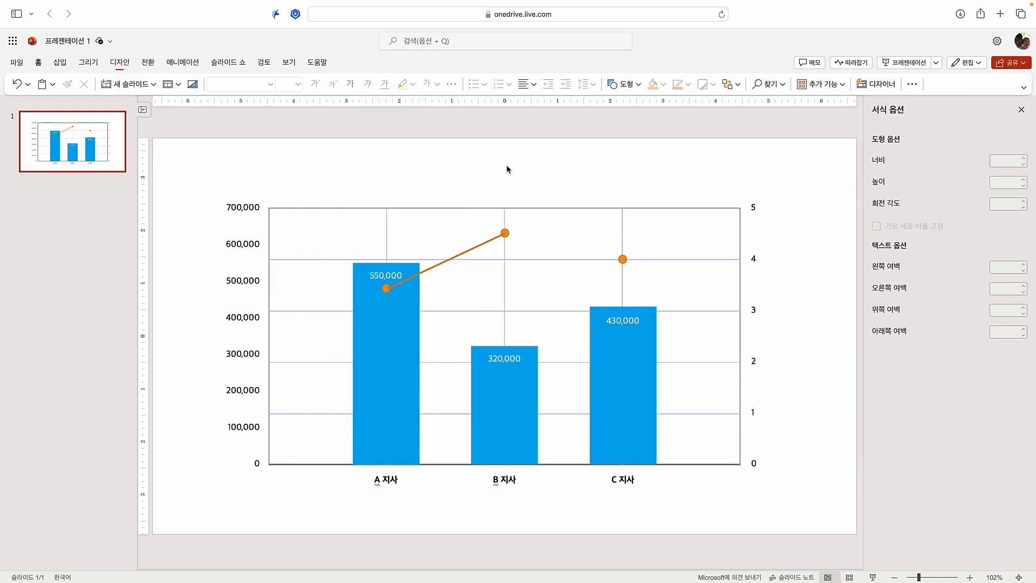
- Duplicate the orange line and fit the copy between the B 지사 and C 지사 markers
click(464, 251)
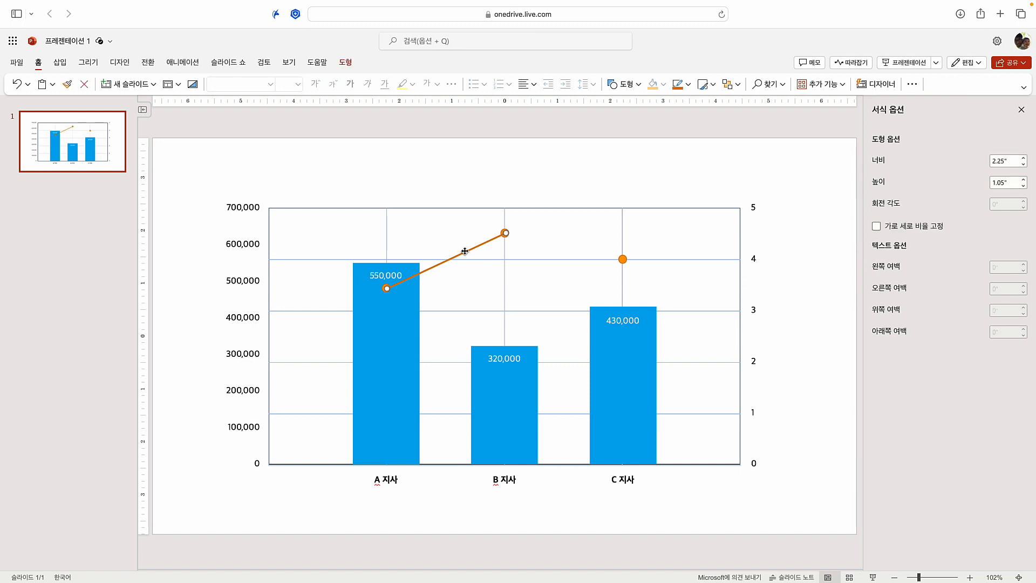
key(super+d)
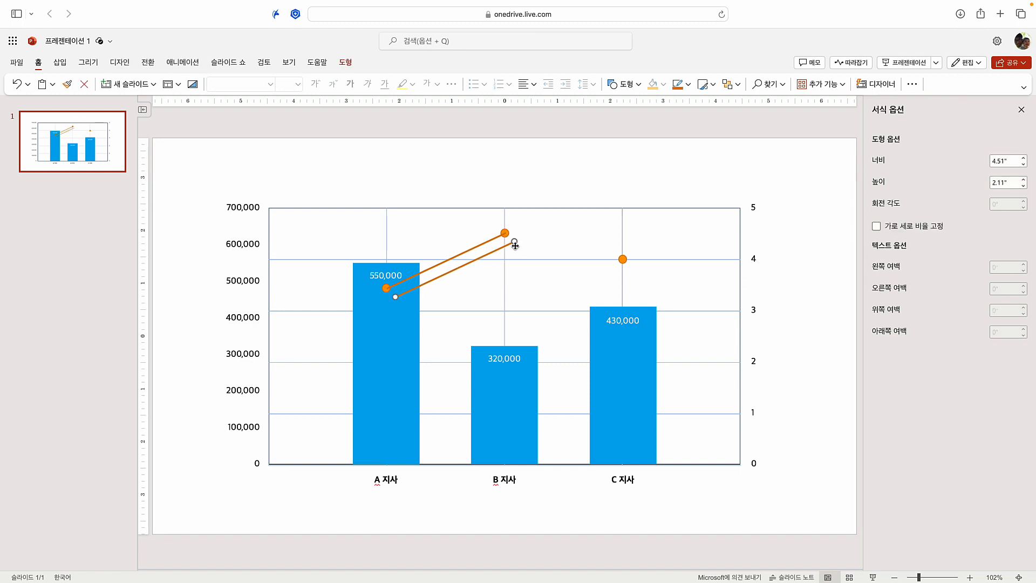
drag(515, 242, 572, 251)
drag(613, 263, 623, 259)
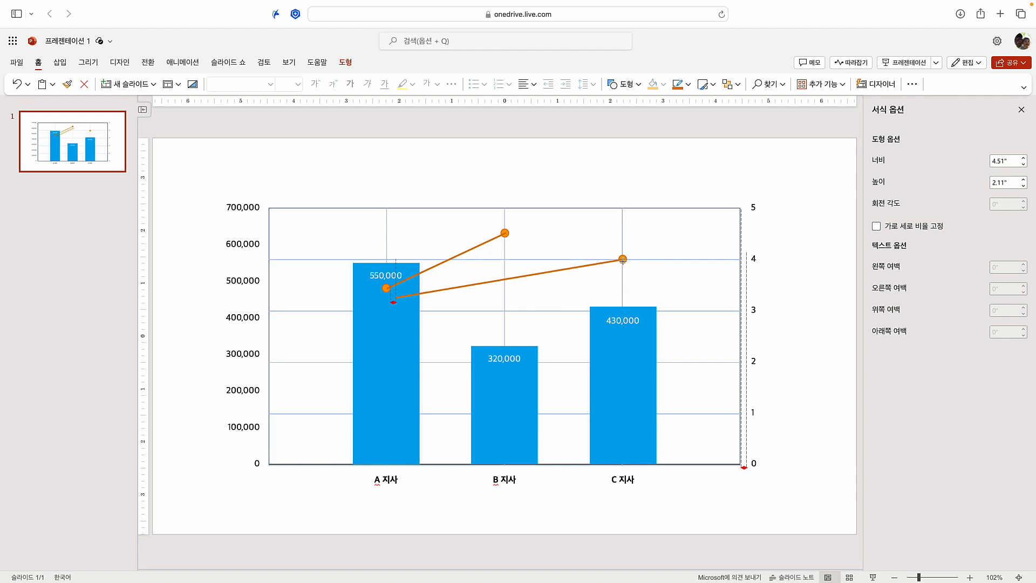
mouse_move(394, 297)
mouse_down()
mouse_move(487, 253)
mouse_move(505, 233)
mouse_up()
click(497, 151)
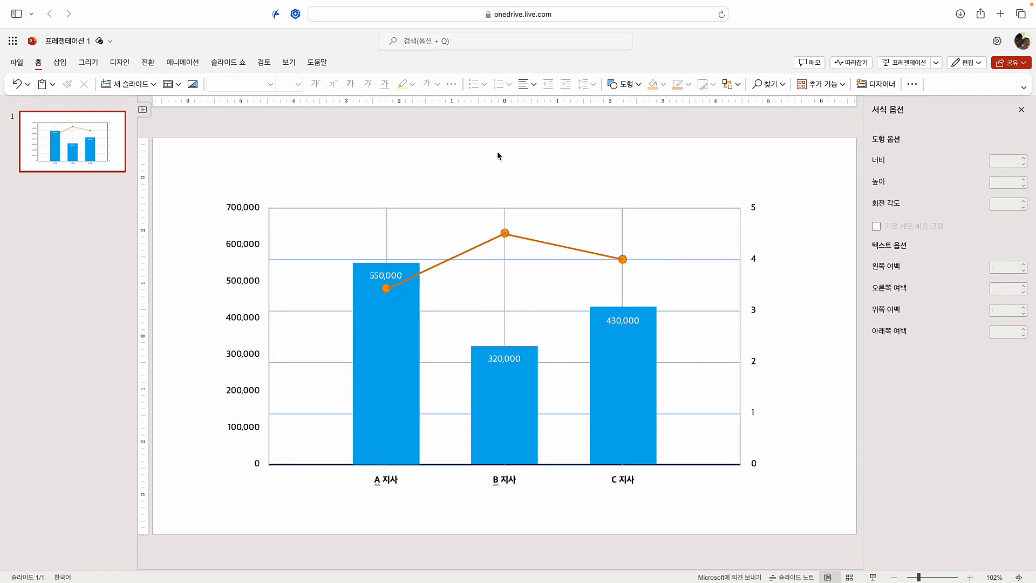
- Bring all three orange circle markers to the front, above the connecting lines
click(626, 261)
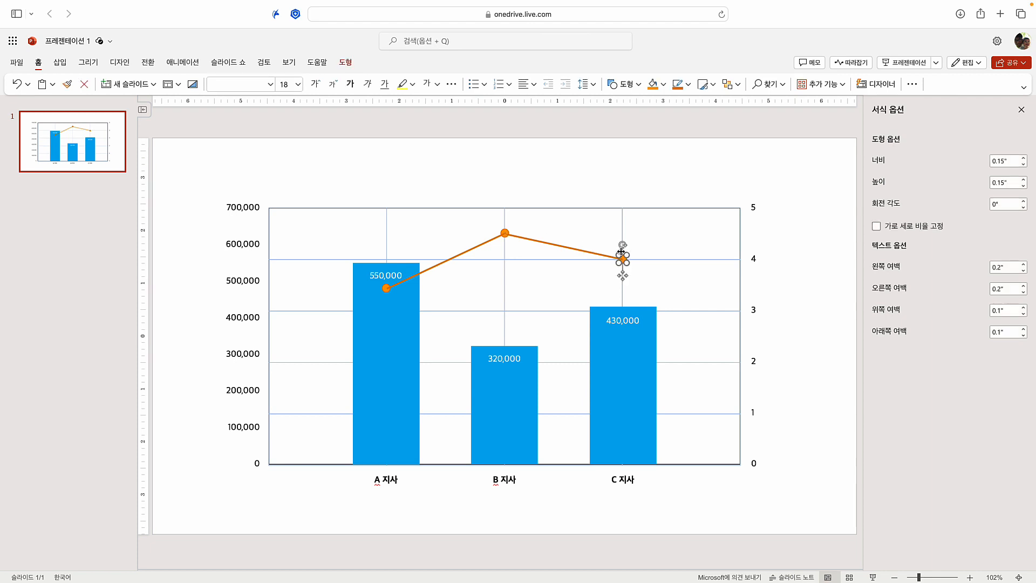
shift+click(505, 230)
shift+click(382, 286)
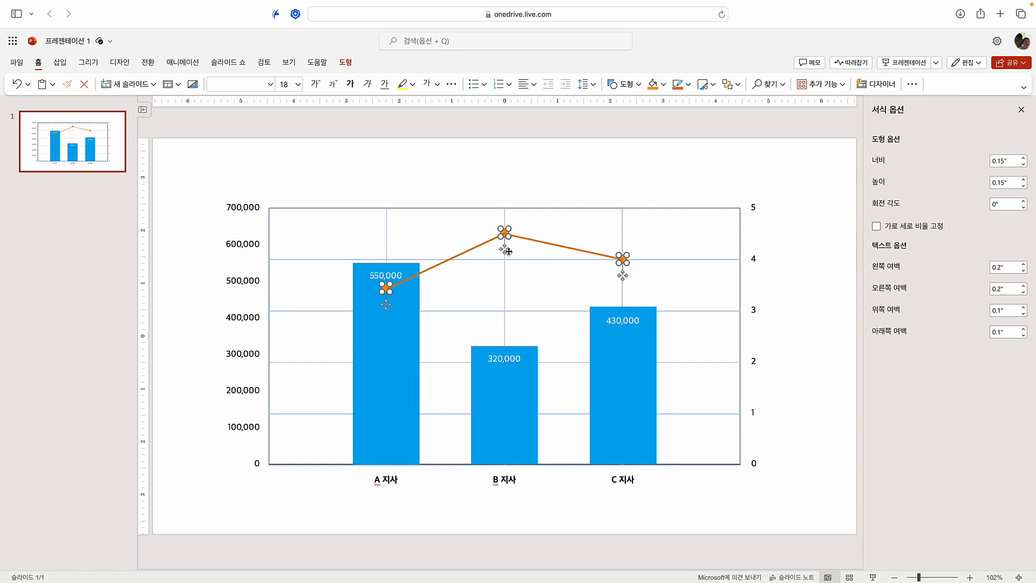
right_click(386, 305)
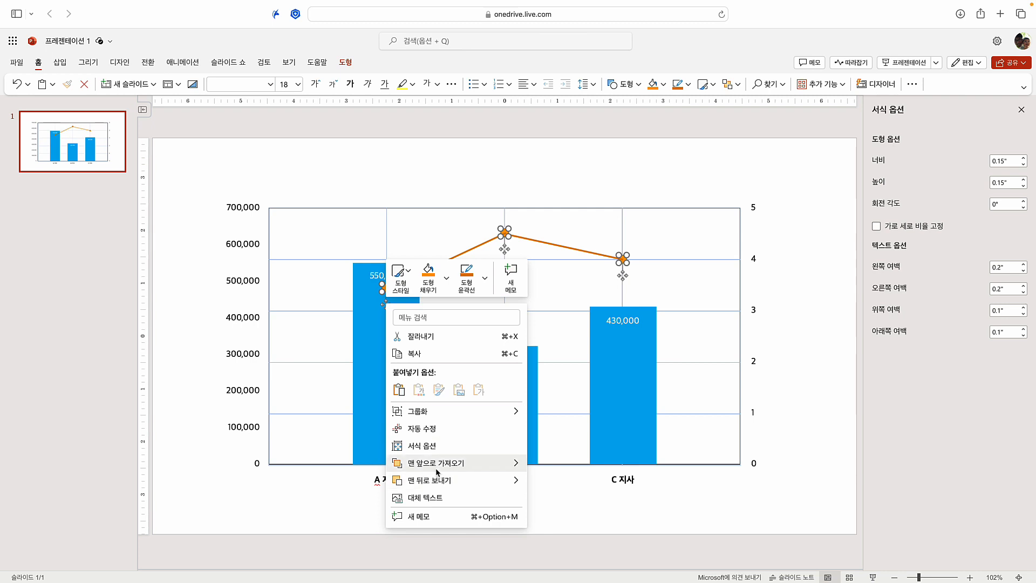
mouse_move(436, 468)
click(580, 467)
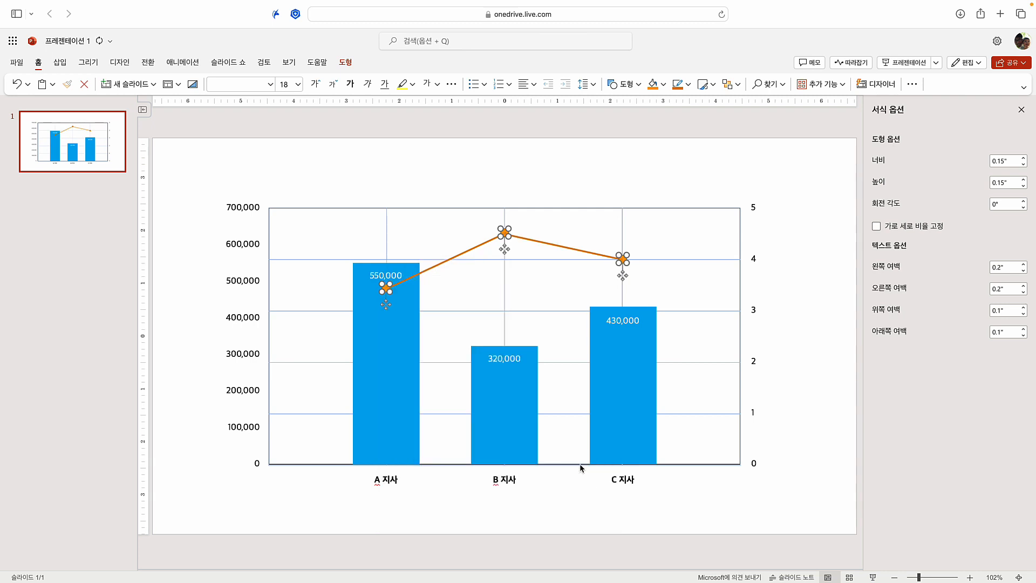
click(510, 159)
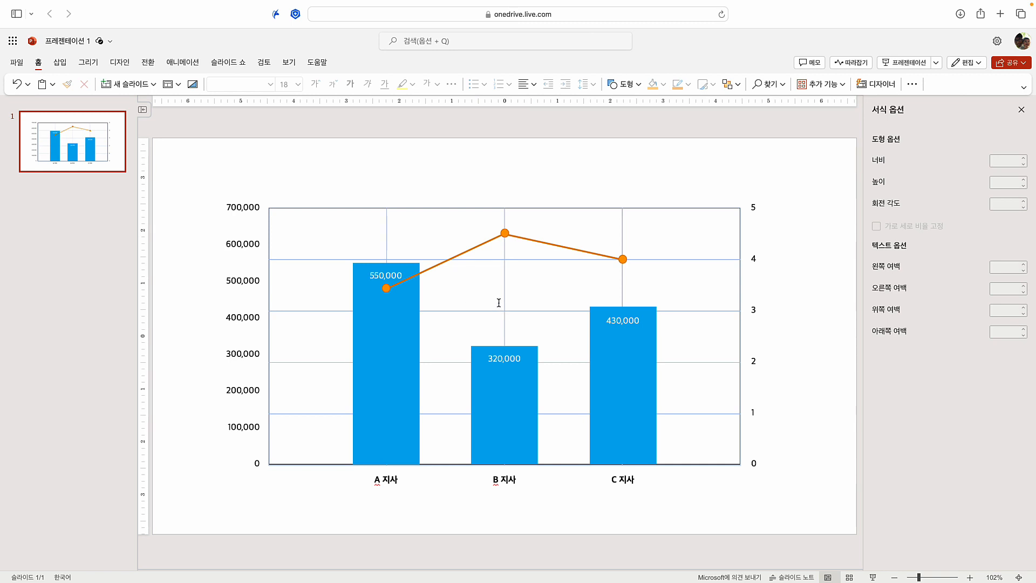
- Copy the 320,000 label to just below the A 지사 marker and change its text to 3.5
click(493, 358)
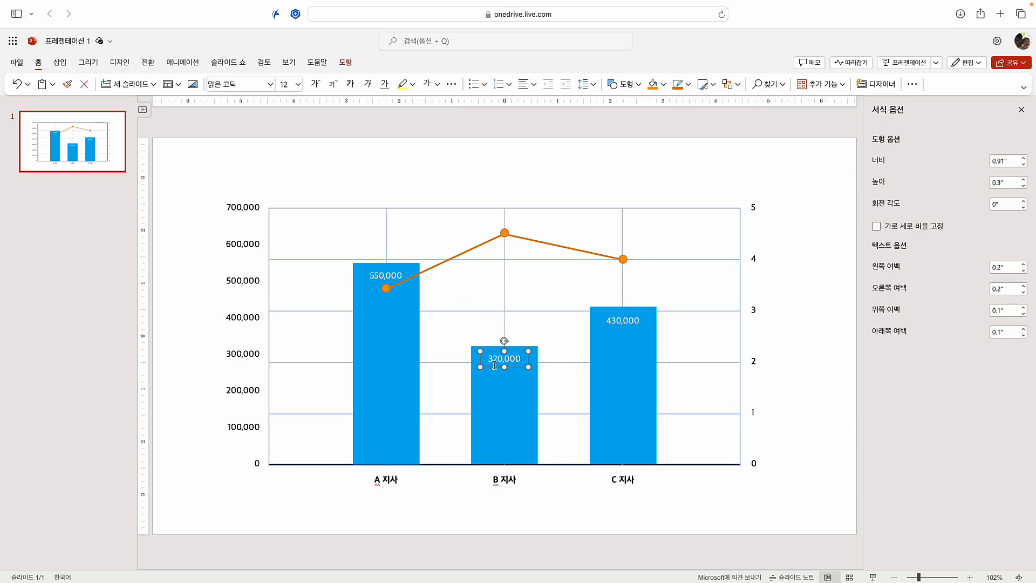
drag(494, 365, 410, 304)
click(383, 304)
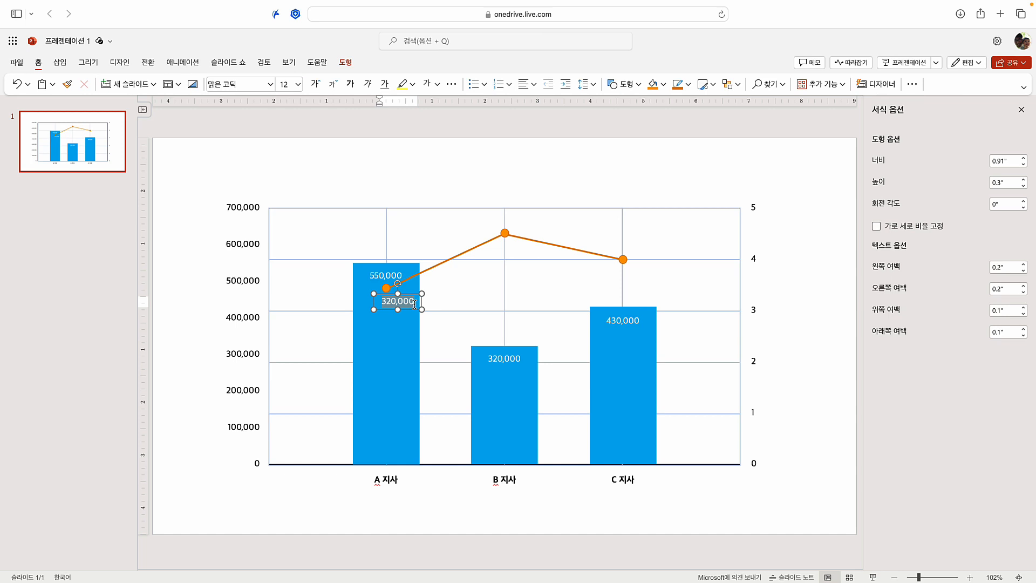
text(3.5)
click(413, 310)
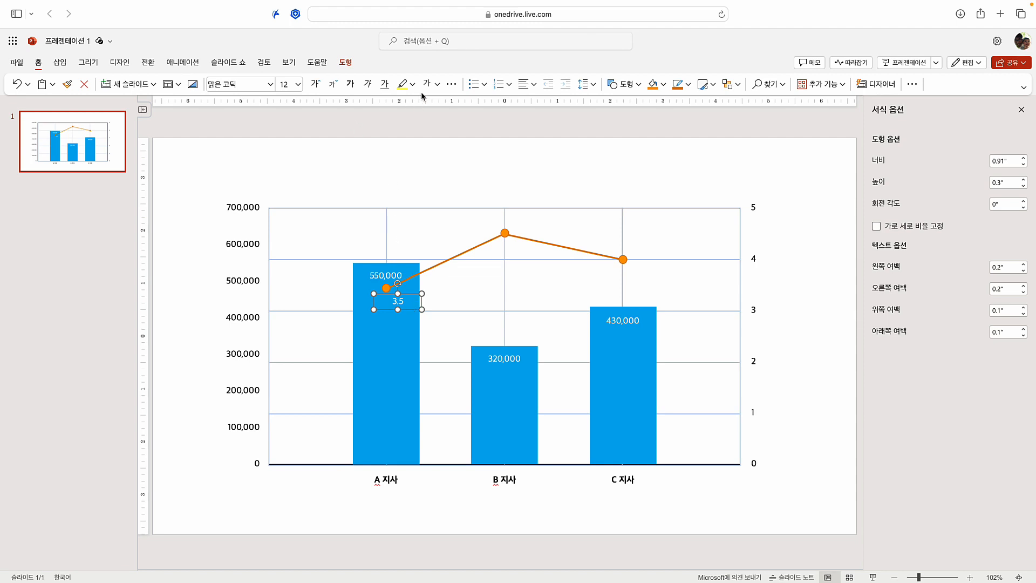
- Color the 3.5 label black and shift it slightly to the lower left of the A 지사 marker
click(438, 84)
click(445, 123)
drag(416, 294, 395, 291)
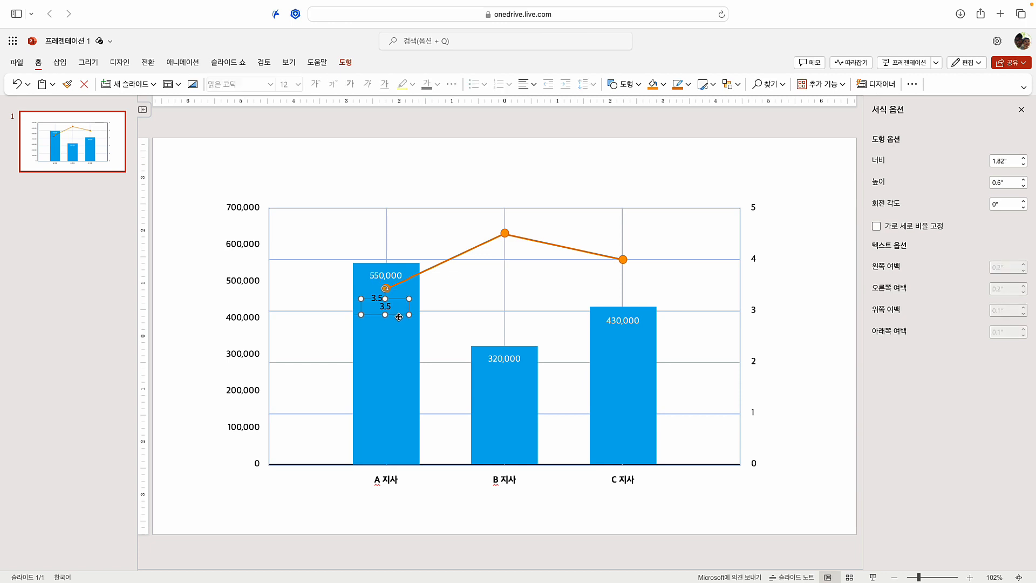
- Place copies of the 3.5 label beside the B 지사 and C 지사 markers and change them to 4.5 and 4.0
drag(395, 291, 650, 260)
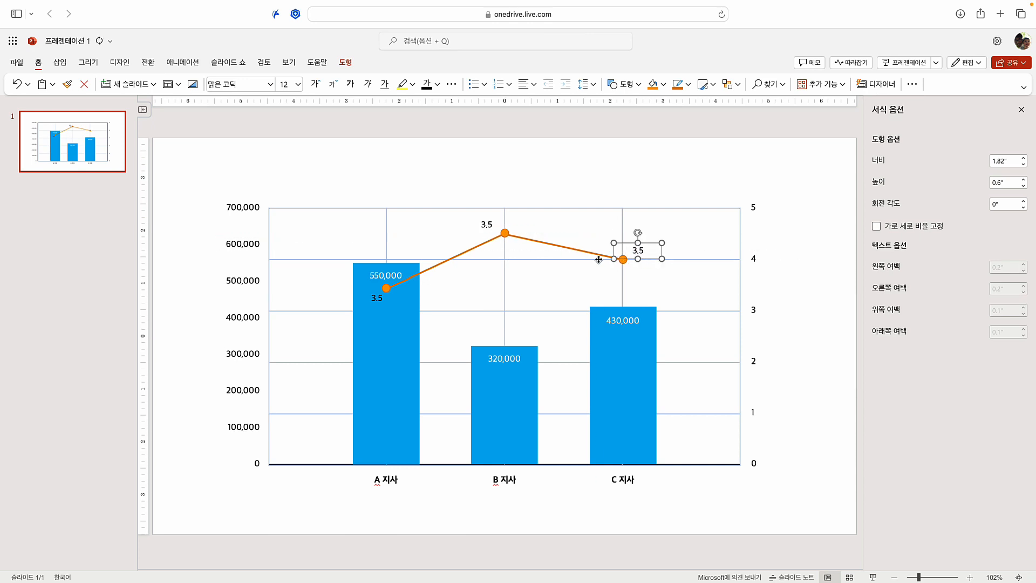
click(495, 226)
double_click(495, 226)
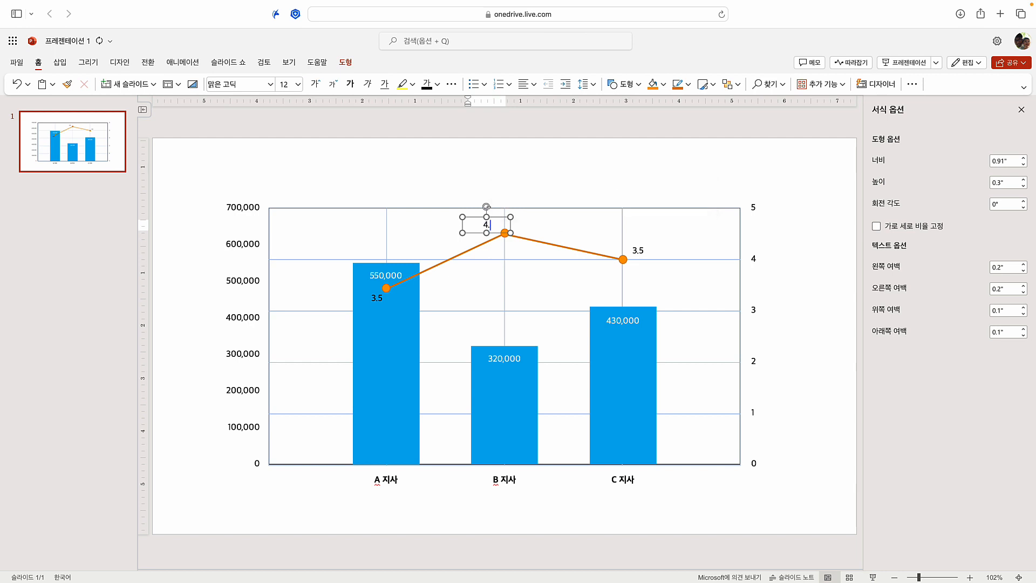
text(4.5)
double_click(637, 251)
text(4.0)
click(798, 302)
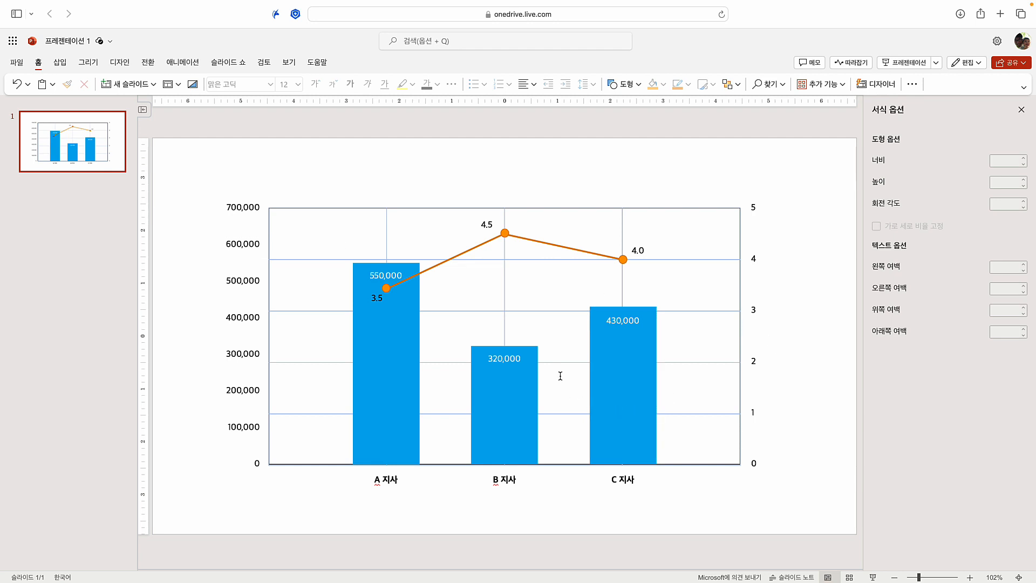
- Delete the table grid behind the bars, keeping the outer chart frame
click(299, 261)
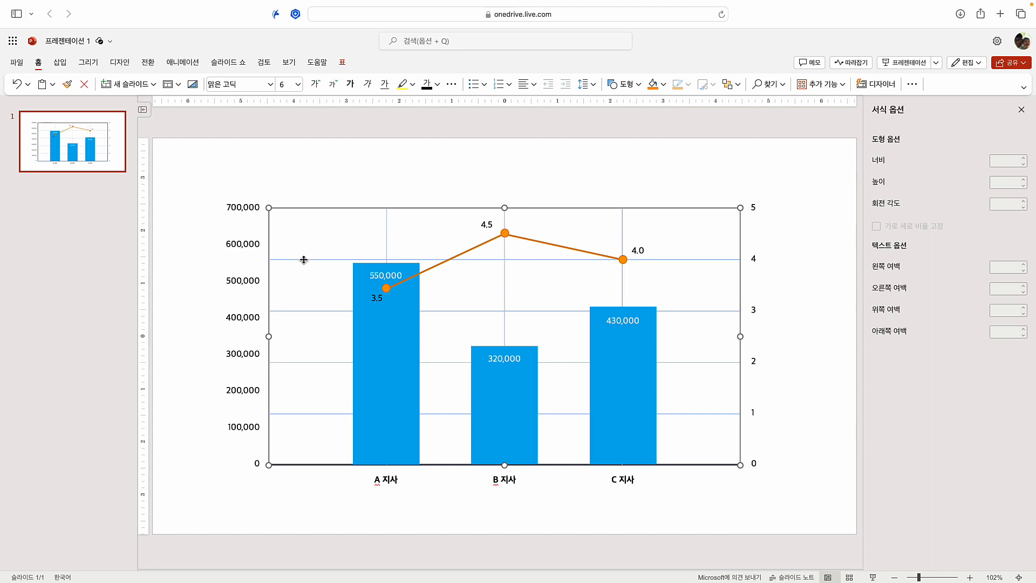
key(Delete)
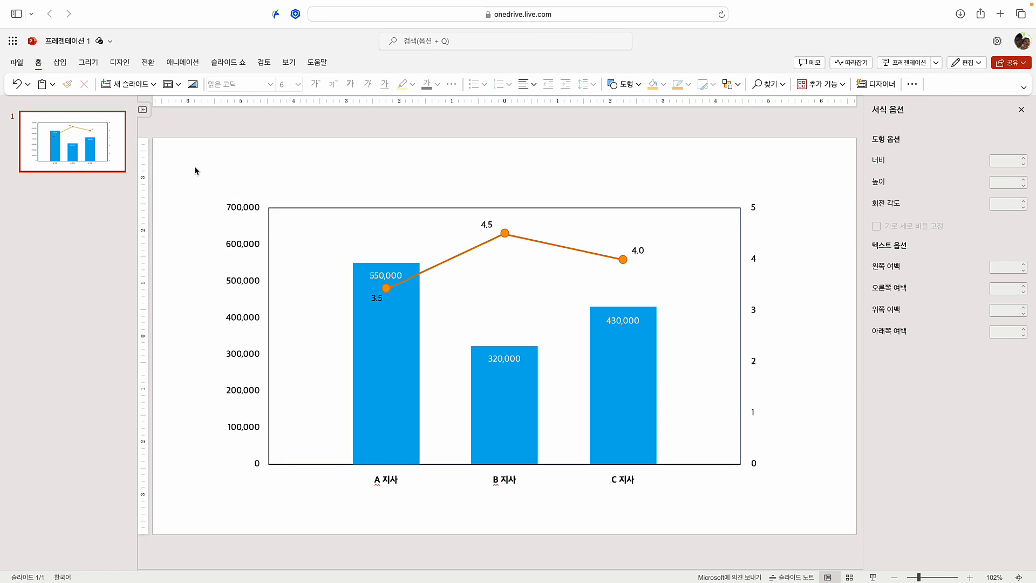
- Select all chart elements, including the frame, bars, lines, markers and labels, and group them into one object
drag(174, 164, 807, 521)
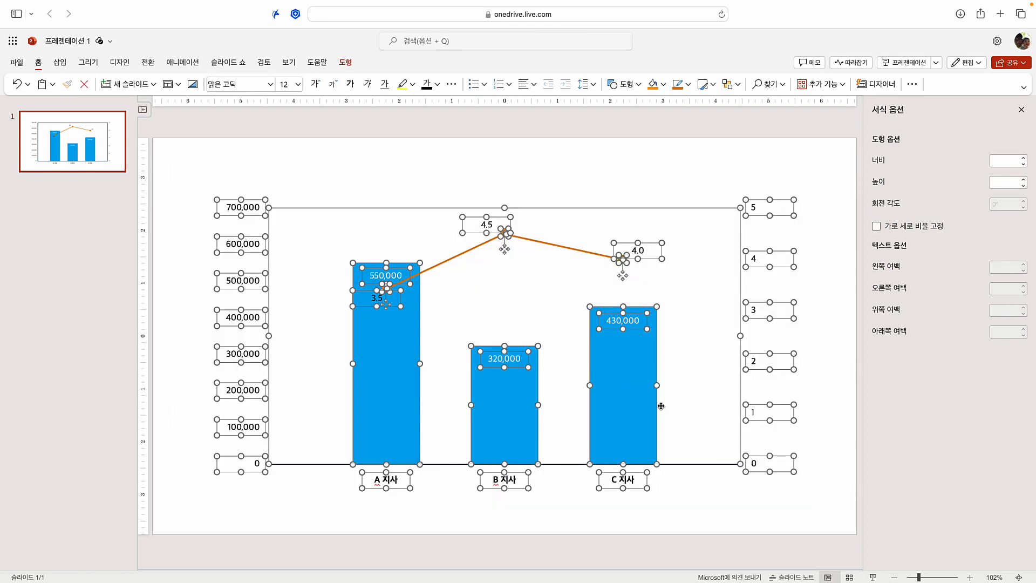
right_click(511, 215)
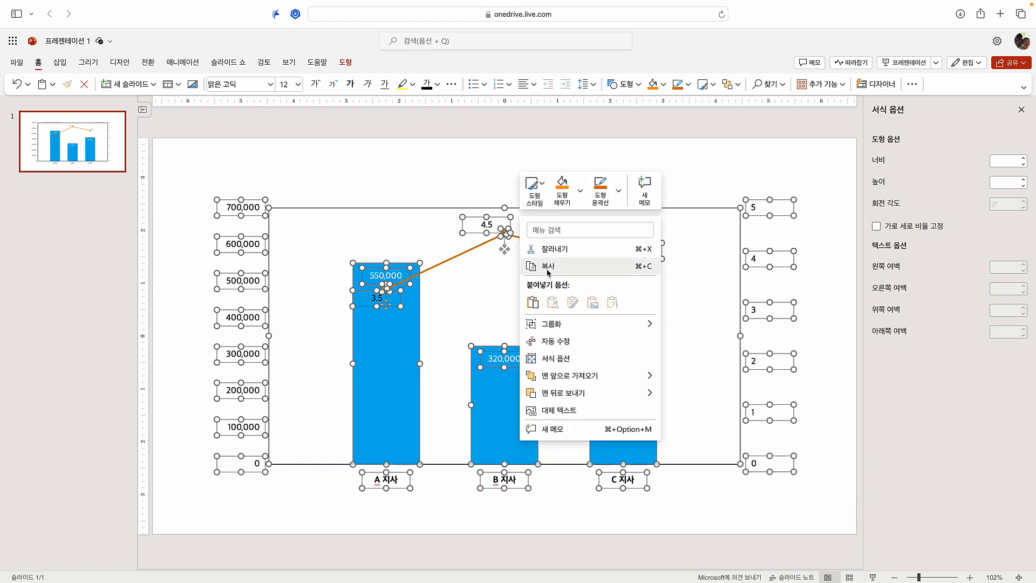
mouse_move(575, 324)
click(688, 327)
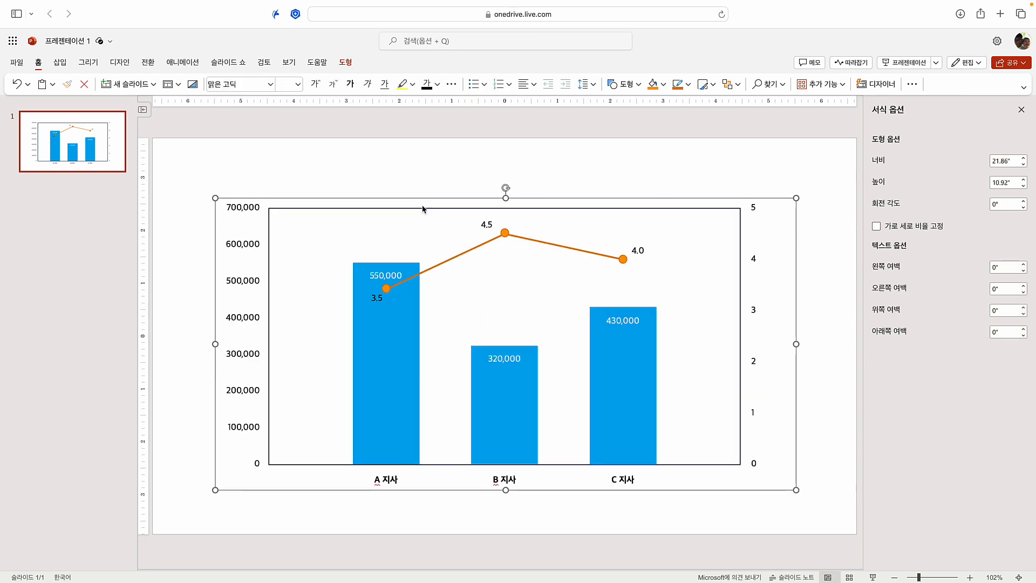
- Move the grouped chart slightly down and to the right to make room for a title above it
key(Escape)
drag(423, 209, 433, 227)
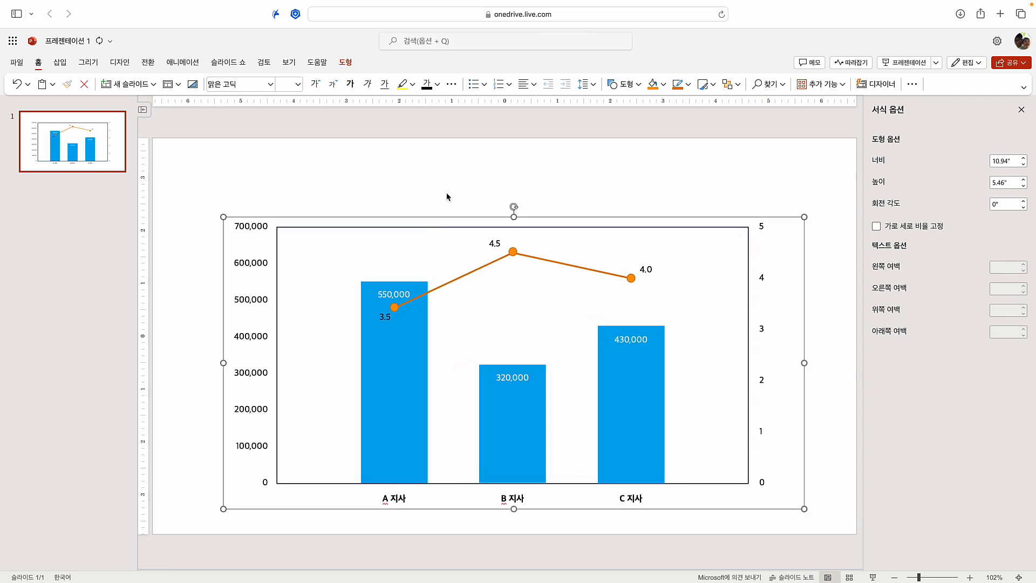
click(436, 176)
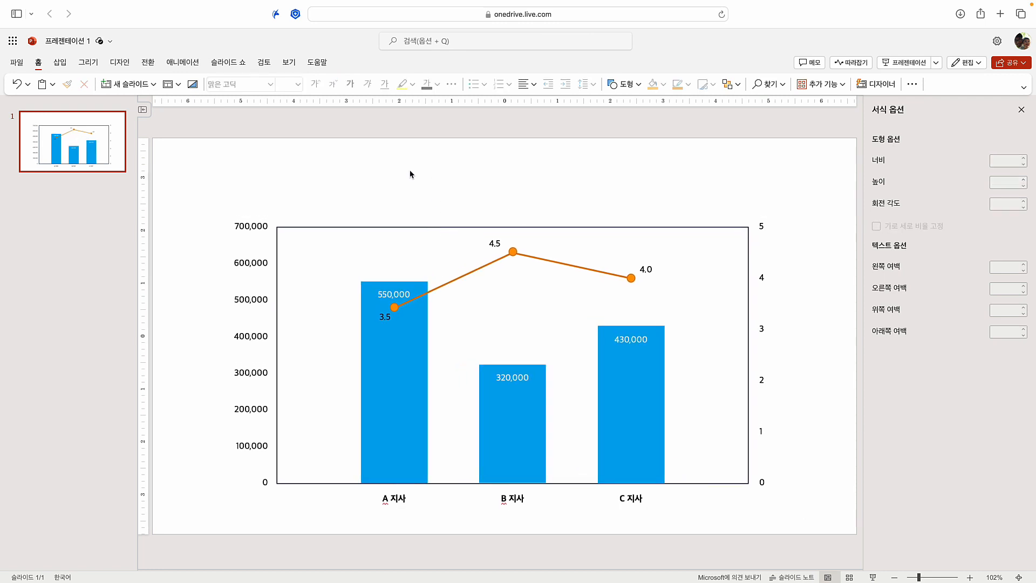
- Add a text box above the chart with the centered title "지점별 매출액 및 고객만족도"
click(60, 62)
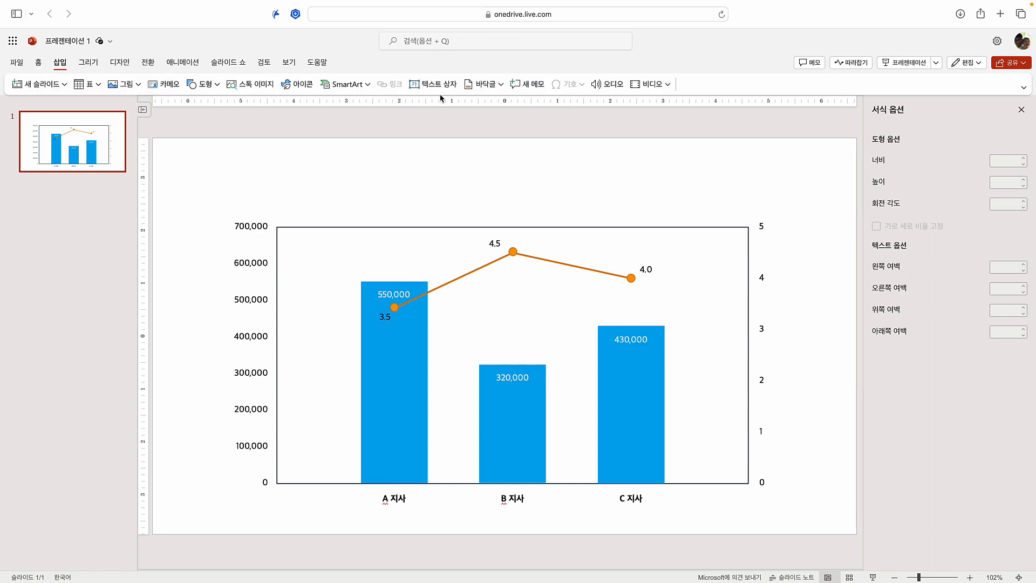
click(422, 84)
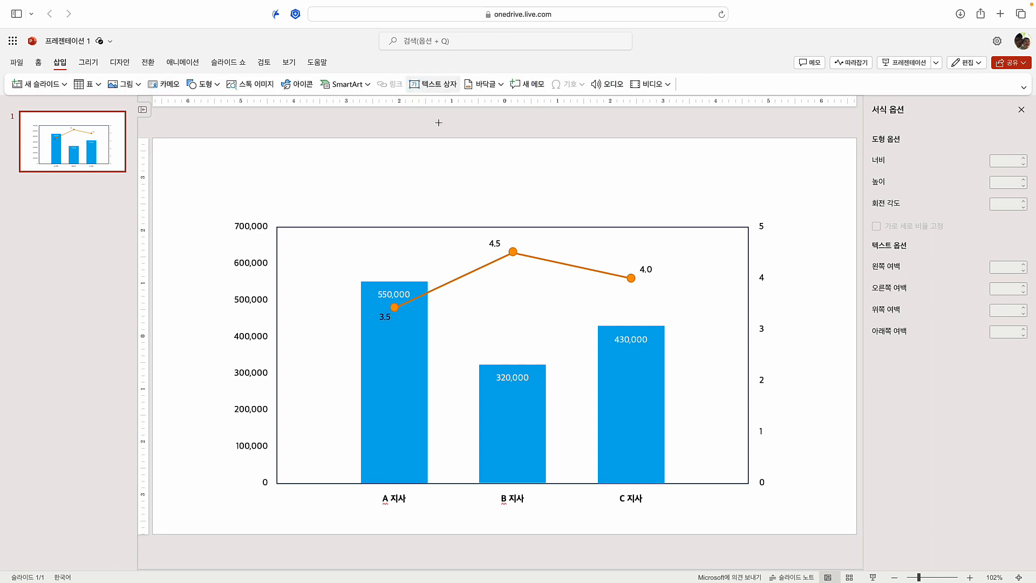
click(387, 173)
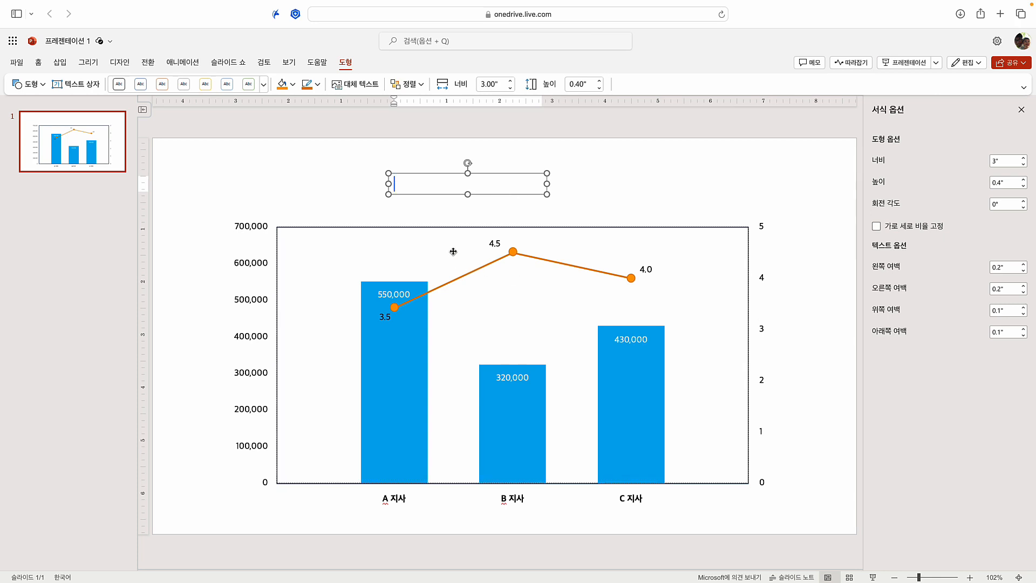
text(ㅈ)
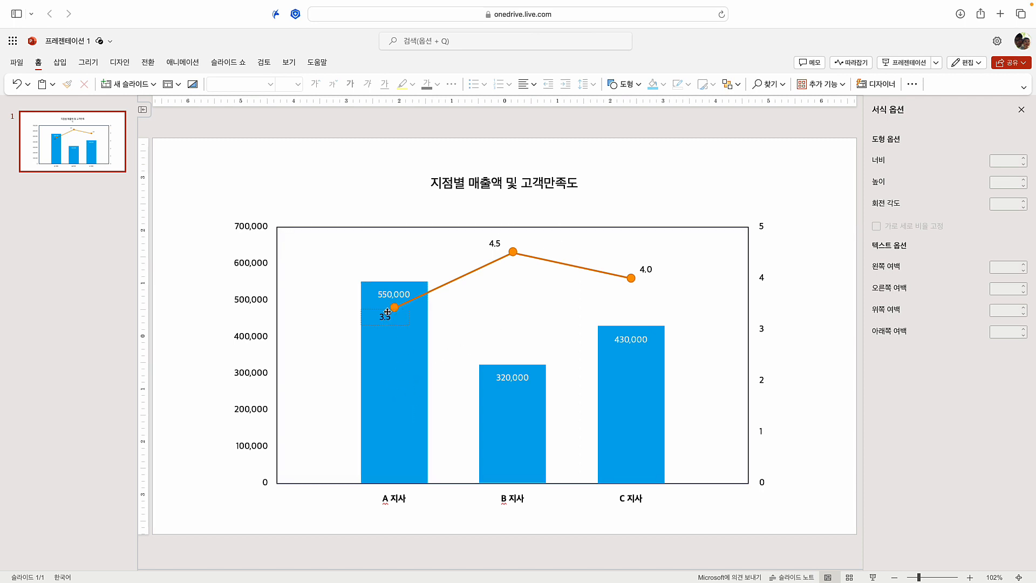
- Copy the blue A 지사 bar, place the copy above the chart's upper-right area and shrink it to about 0.25 inches square
click(401, 388)
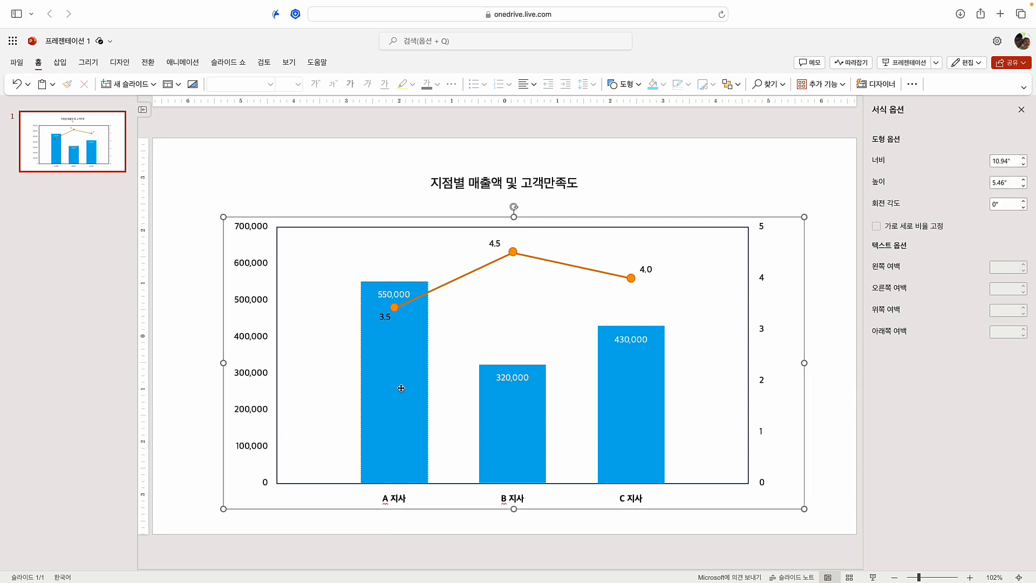
click(404, 380)
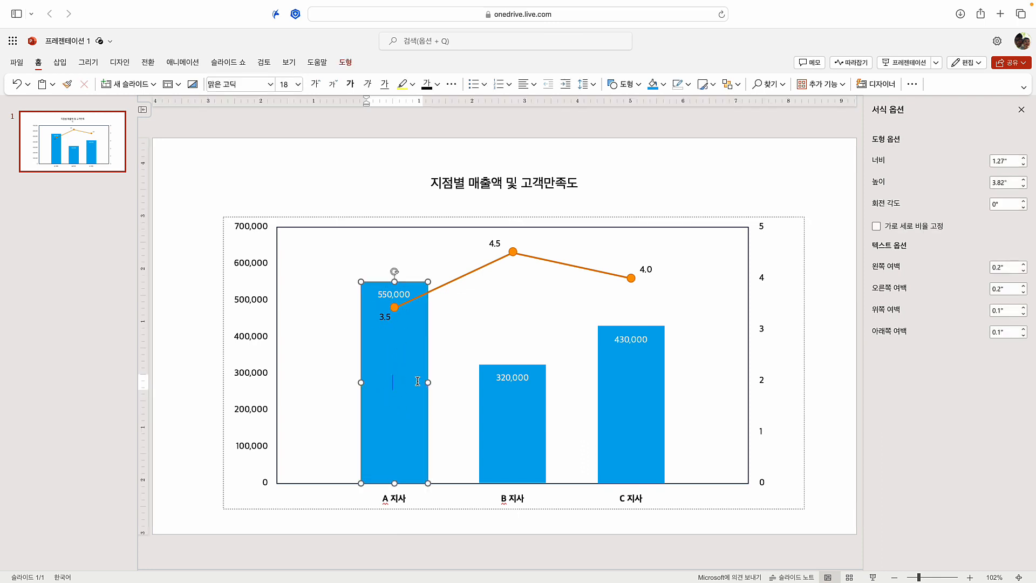
click(426, 382)
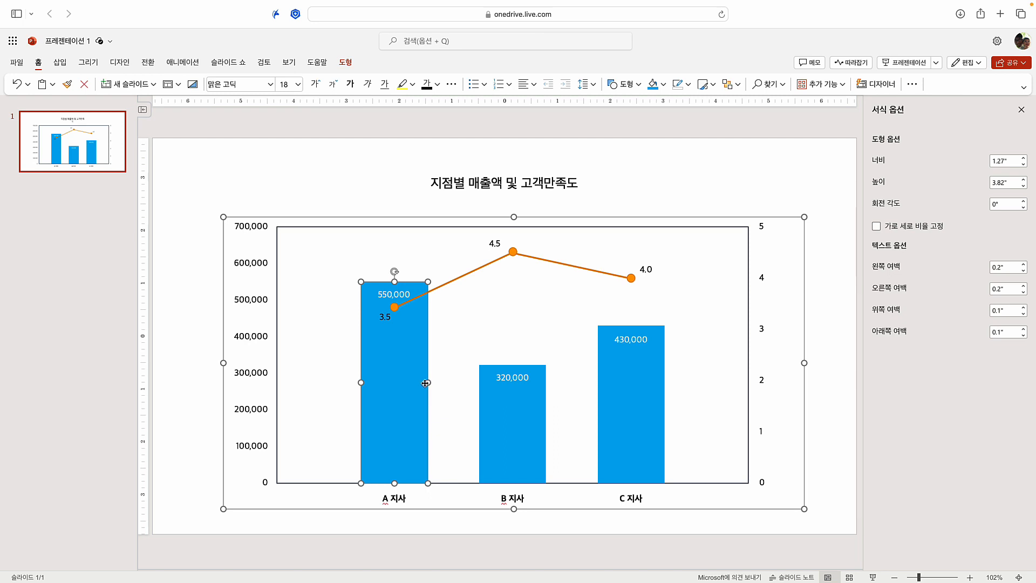
click(425, 383)
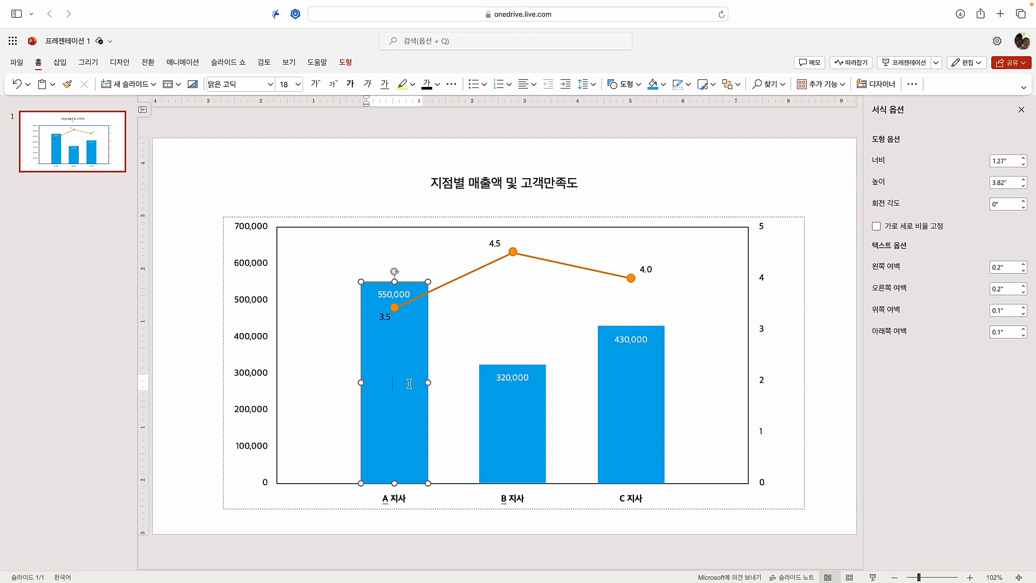
click(428, 282)
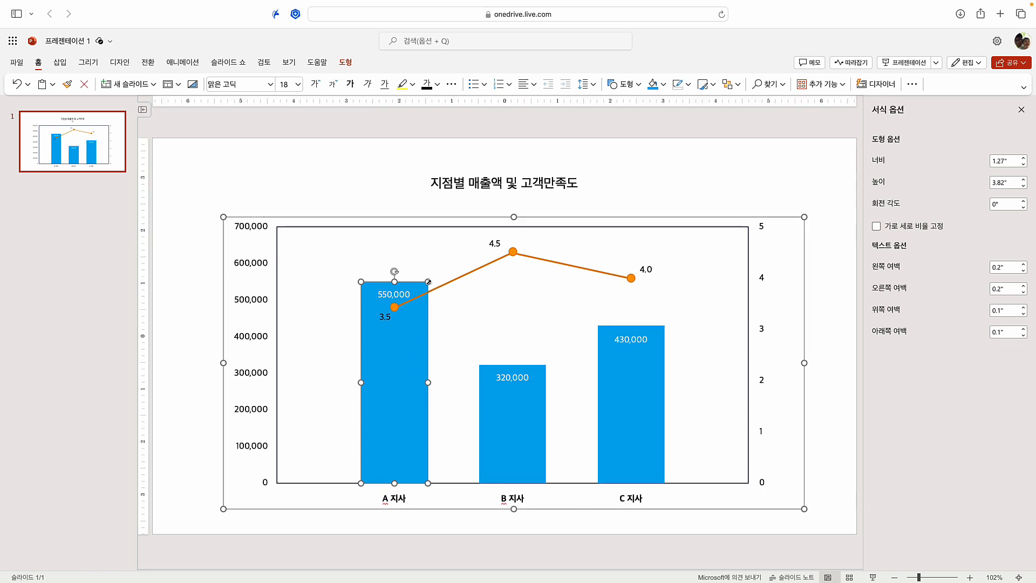
click(670, 169)
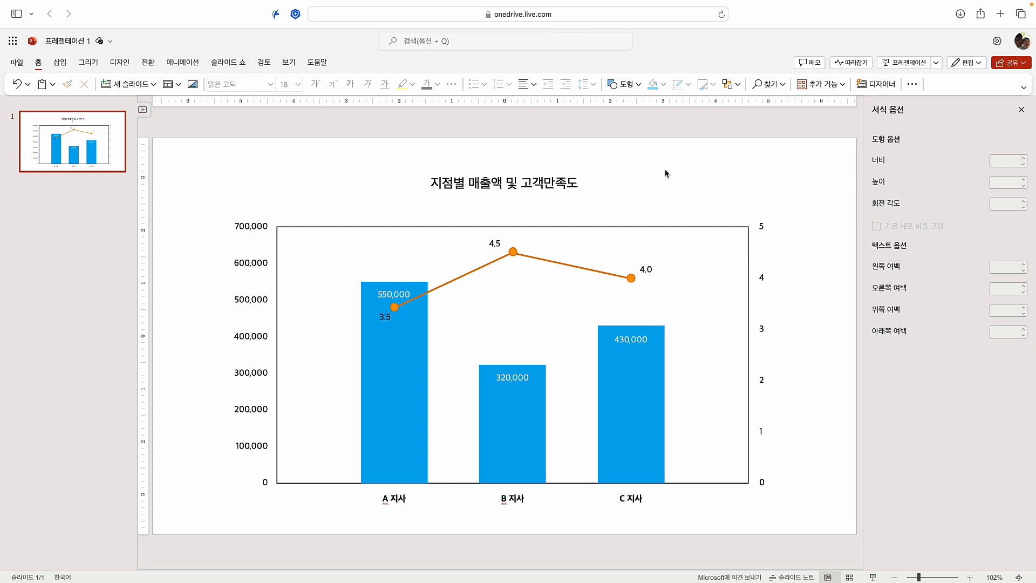
click(399, 324)
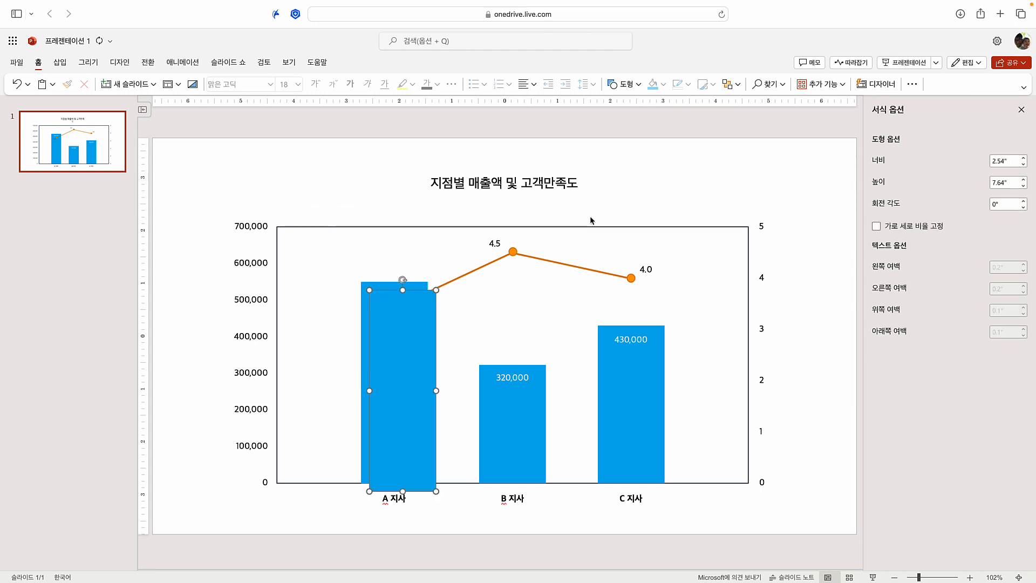
drag(414, 310, 677, 201)
click(800, 379)
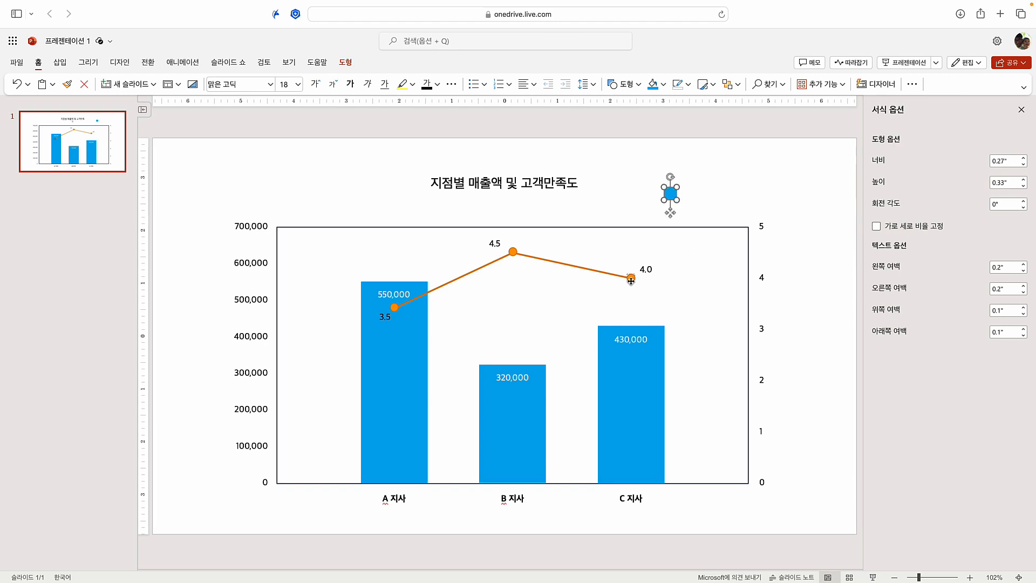
- Copy the orange B 지사 marker and place the copy directly below the small blue legend square
click(659, 279)
click(512, 252)
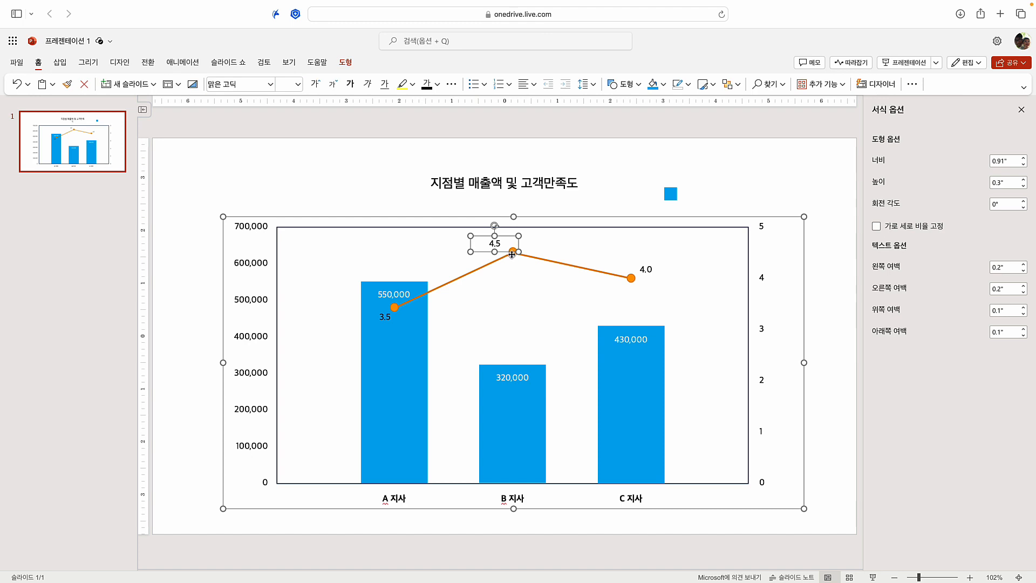
click(513, 252)
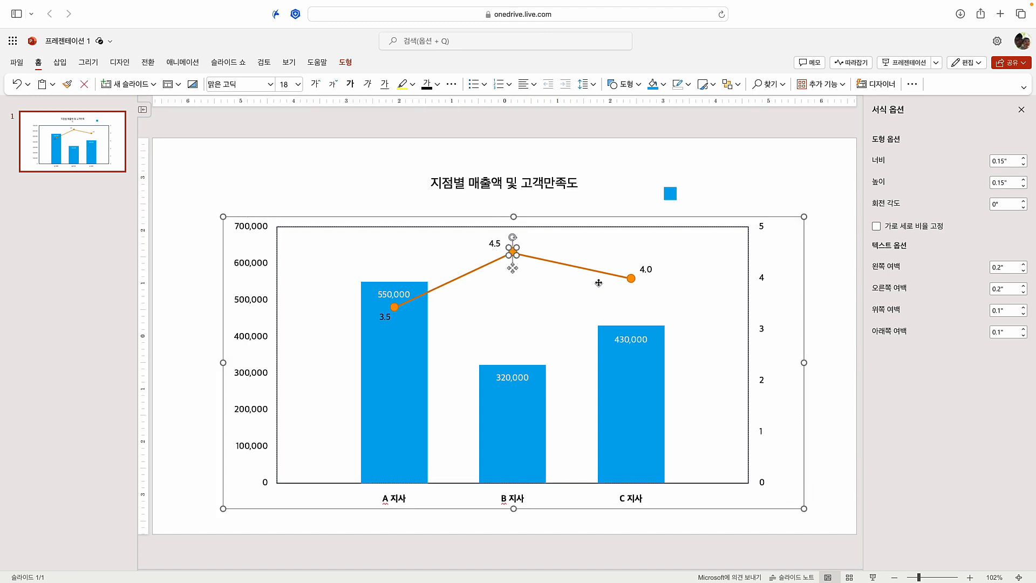
click(750, 169)
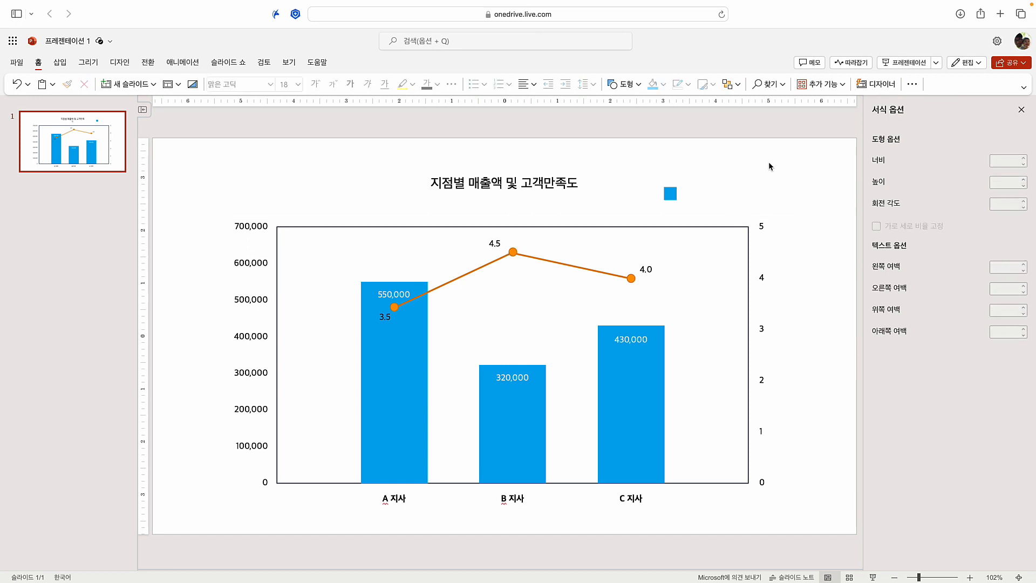
key(super+v)
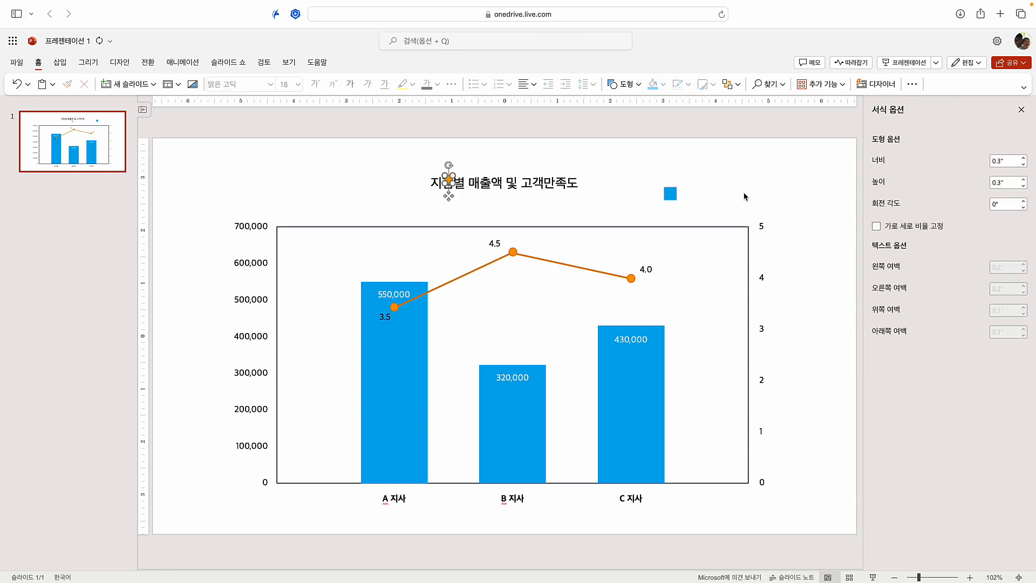
mouse_move(522, 278)
mouse_down()
mouse_move(675, 239)
mouse_move(670, 228)
mouse_up()
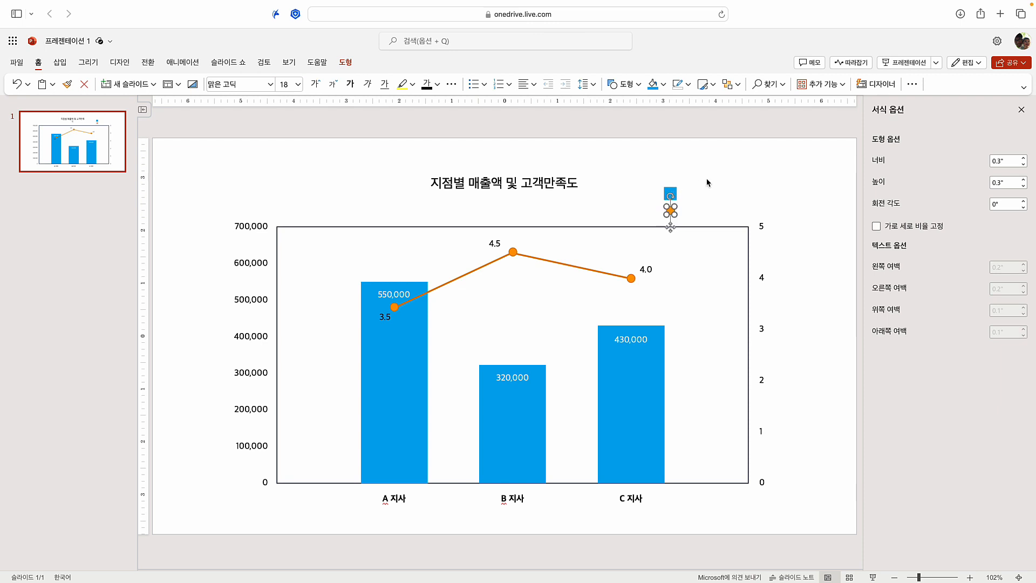
click(660, 199)
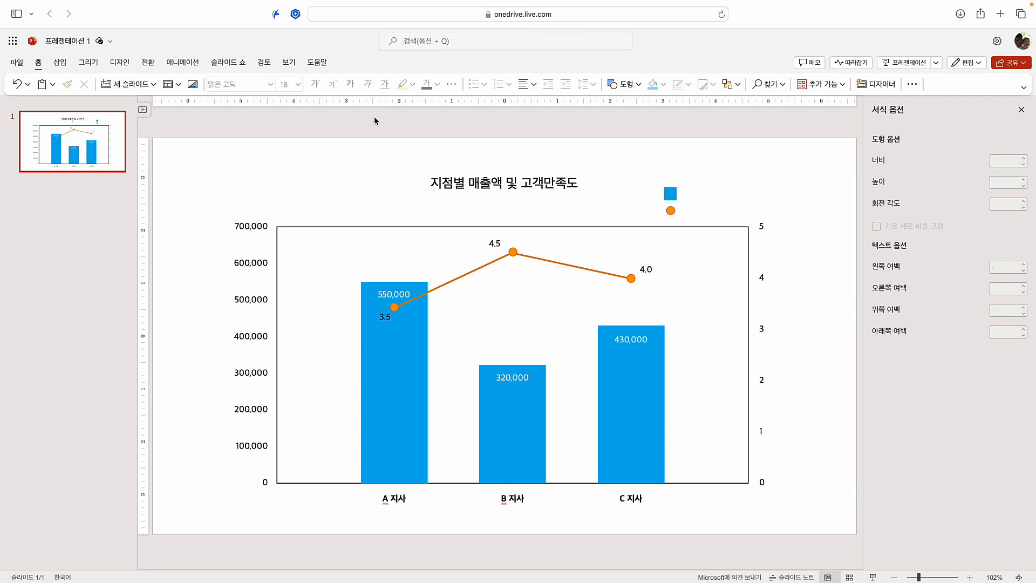
- Add a two-line text box reading "매출액" and "만족도" just to the right of the blue and orange legend symbols
click(60, 62)
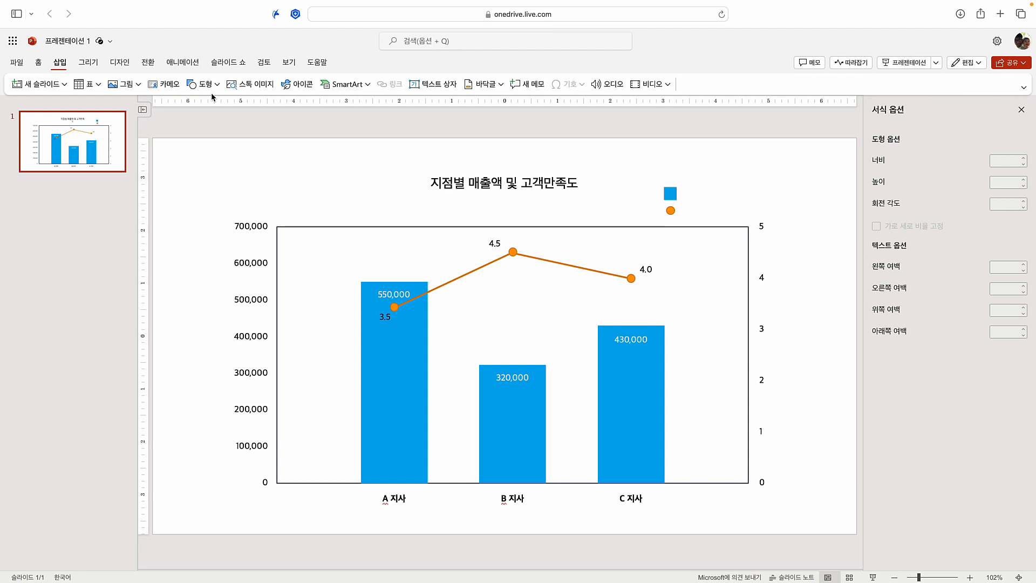
click(433, 90)
click(705, 174)
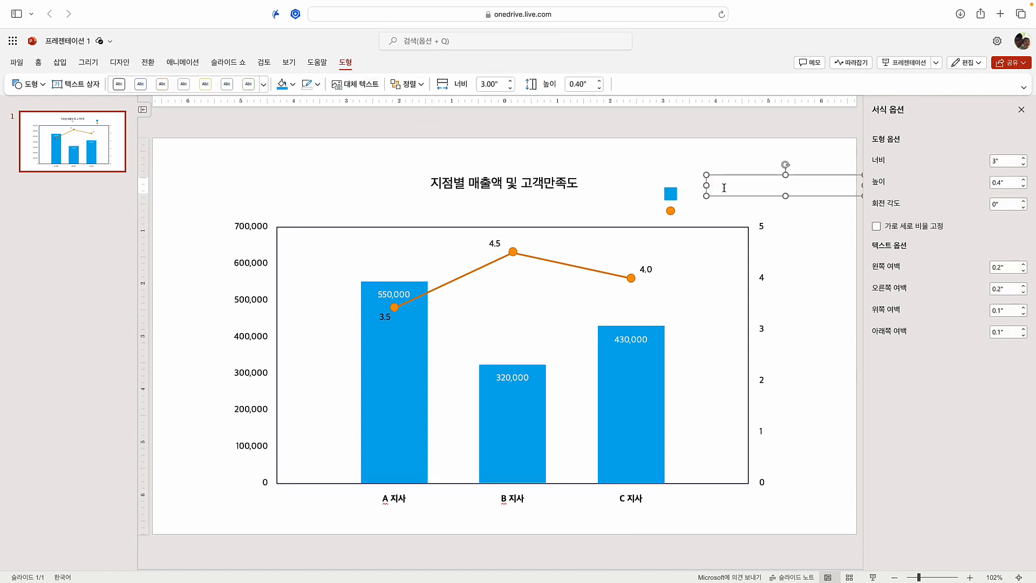
text(매출액)
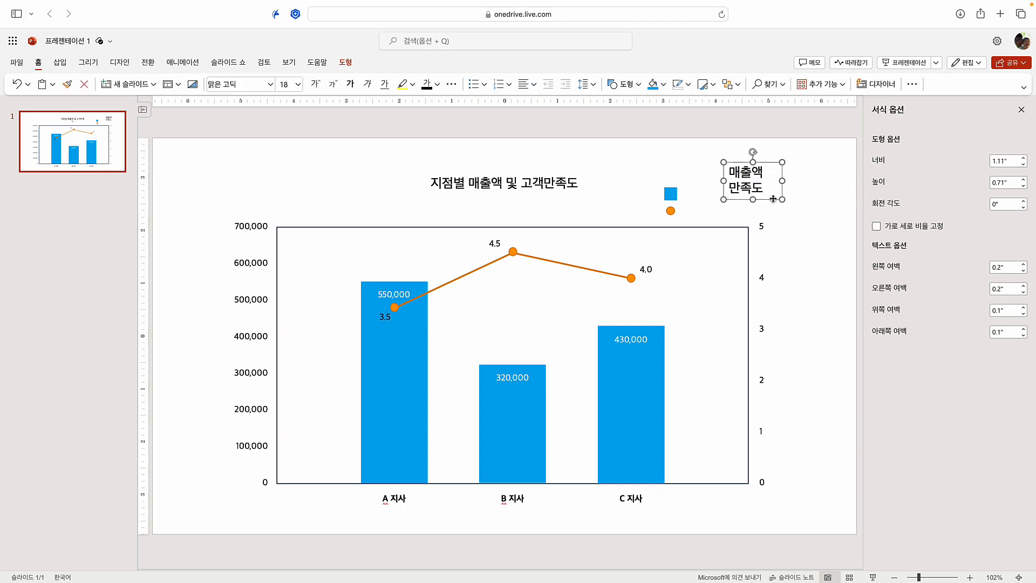
drag(775, 198, 731, 221)
click(833, 205)
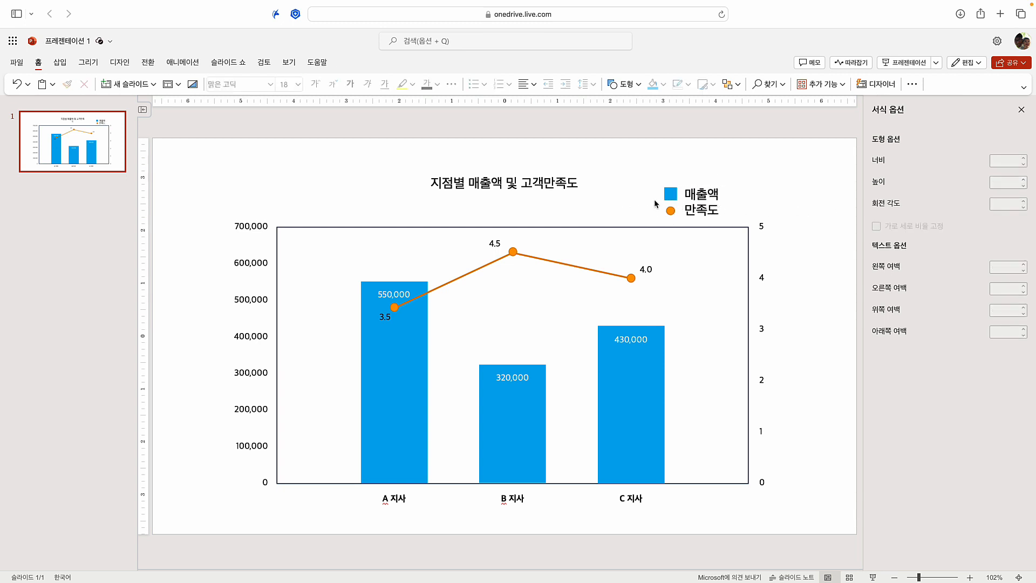
- Nudge the blue square and the orange marker vertically to line up with the 매출액 and 만족도 legend labels
click(672, 193)
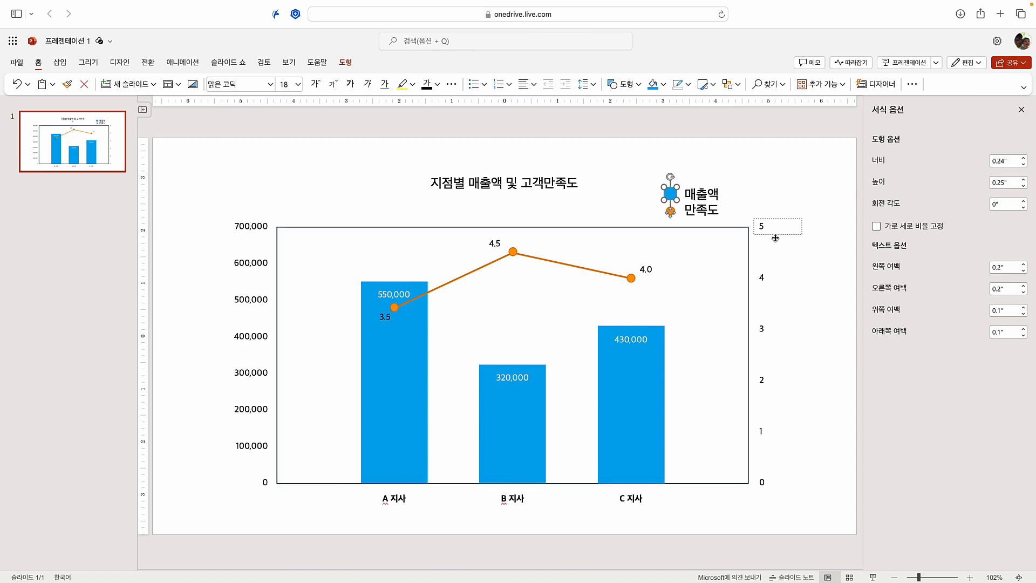
key(Down)
key(Down)
key(Down)
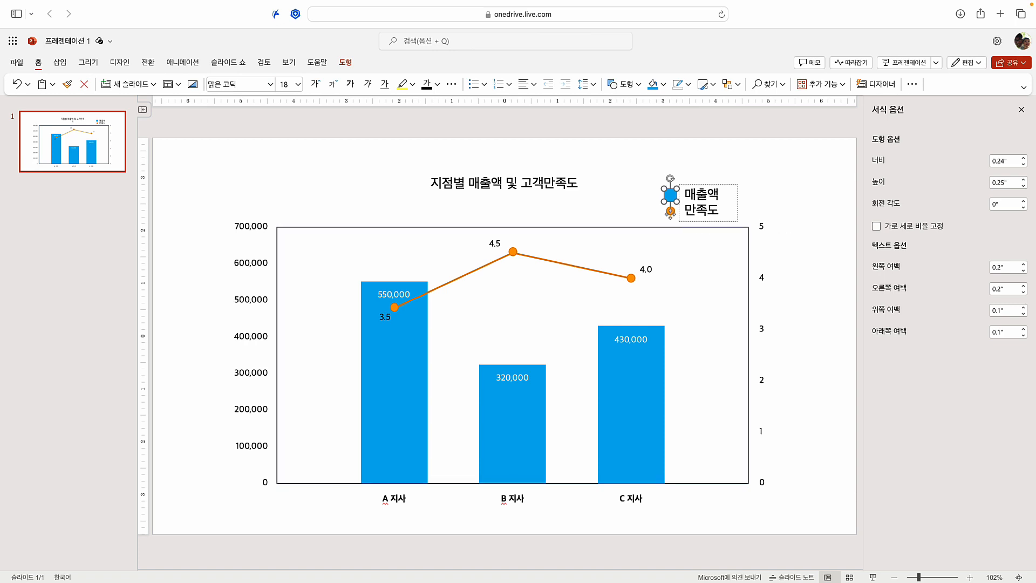
key(Up)
click(768, 215)
click(671, 212)
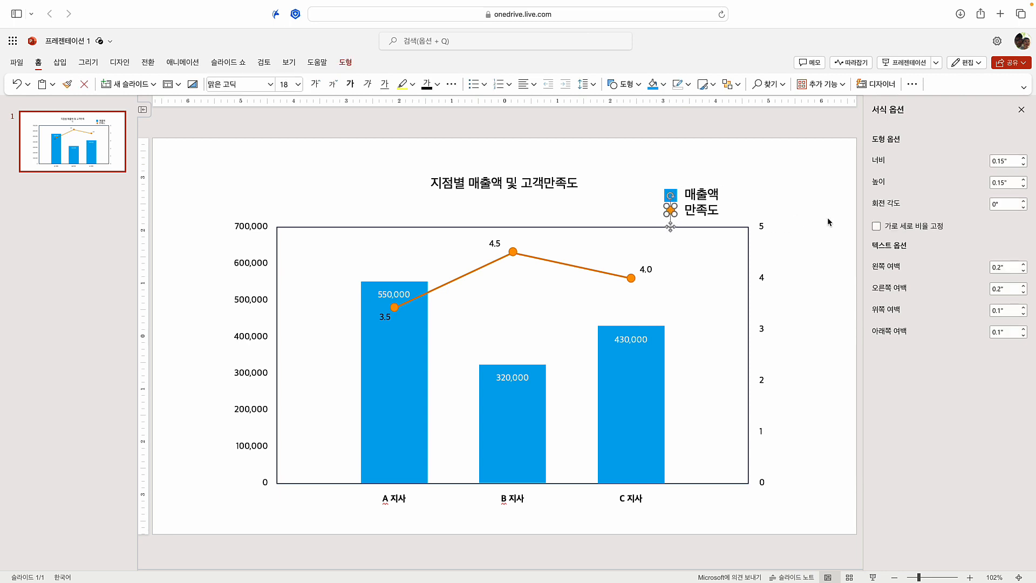
- Select the blue square, orange marker and text box of the legend together
drag(805, 167, 520, 291)
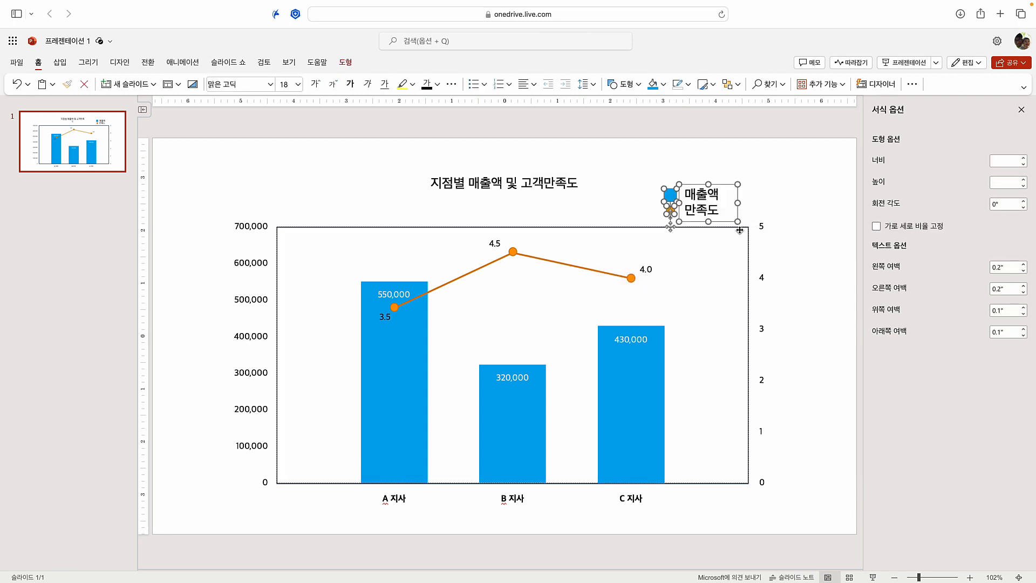